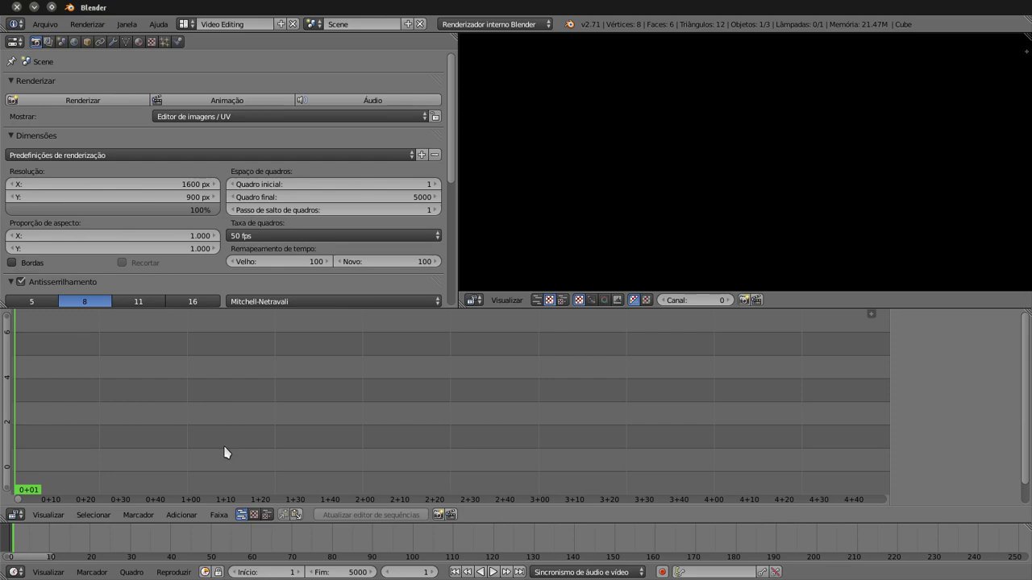
Drag the lesson's .mkv recording from Dolphin into the sequencer as 39074-frame movie and sound strips.
mouse_move(2, 427)
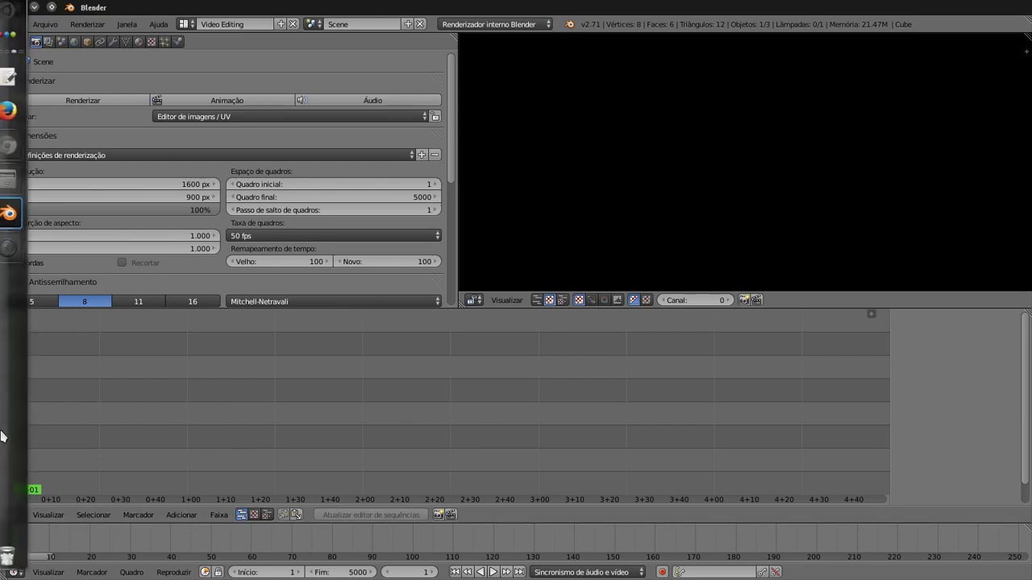
click(18, 178)
click(514, 197)
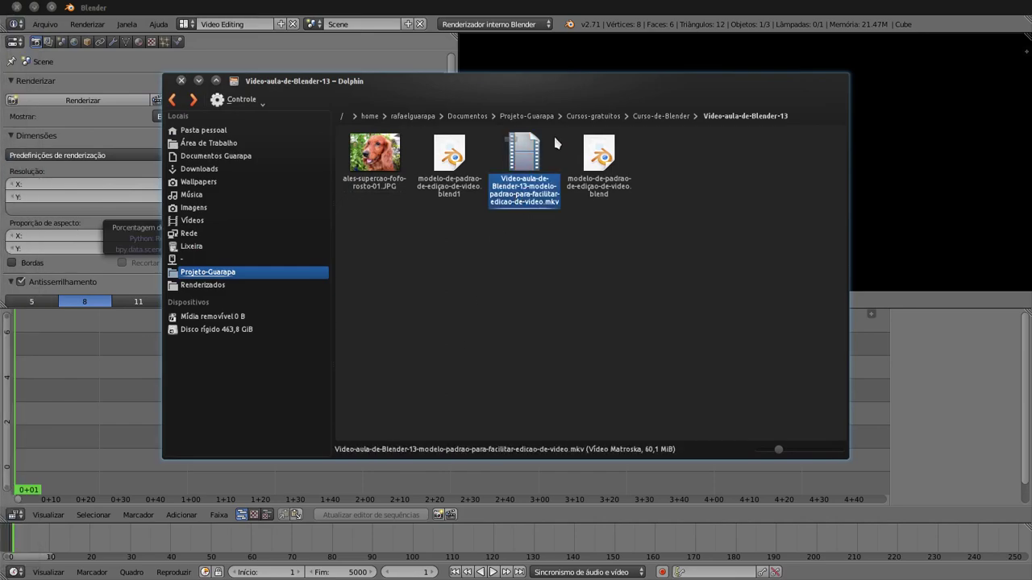
drag(568, 104, 798, 128)
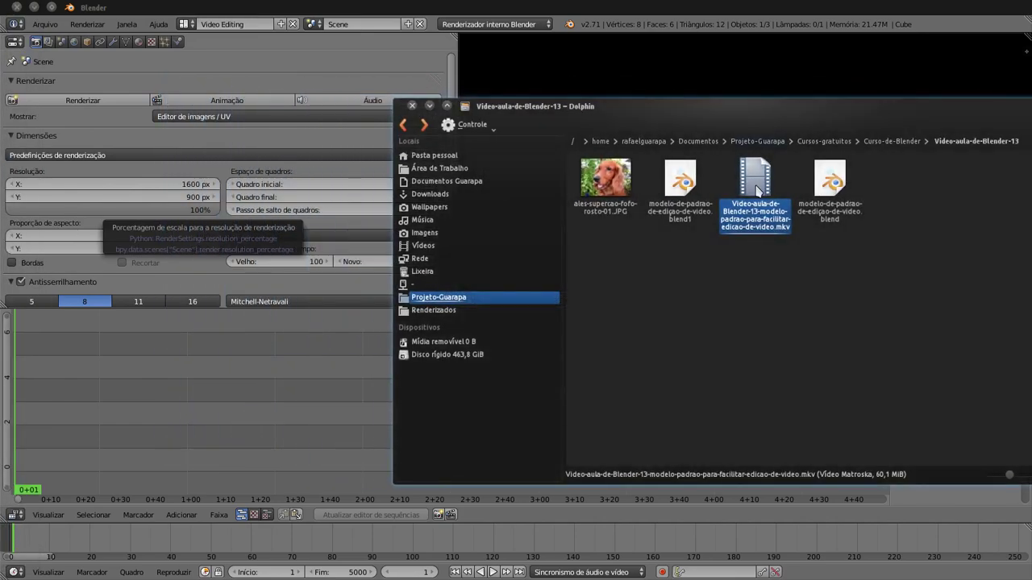
mouse_move(756, 179)
mouse_down()
mouse_move(764, 235)
mouse_move(268, 400)
mouse_move(125, 403)
mouse_up()
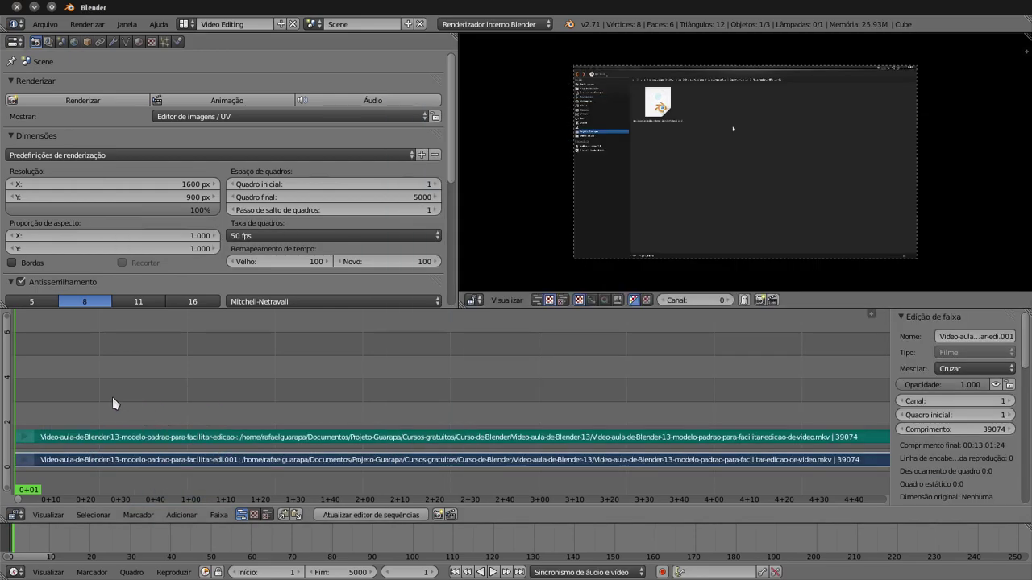
click(113, 403)
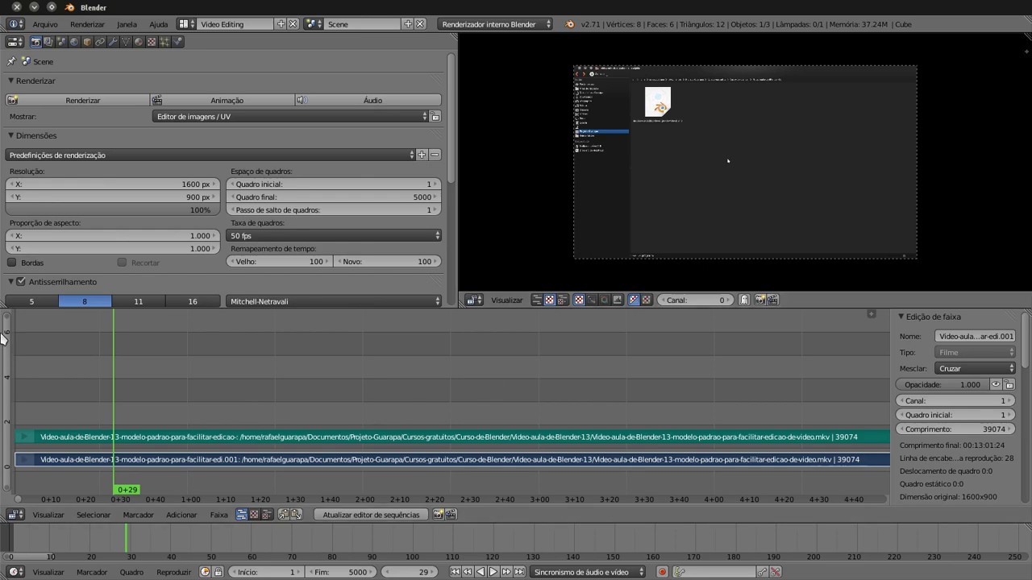
Move the playhead to frame 101 (2+01) and zoom in on the timeline.
mouse_move(3, 287)
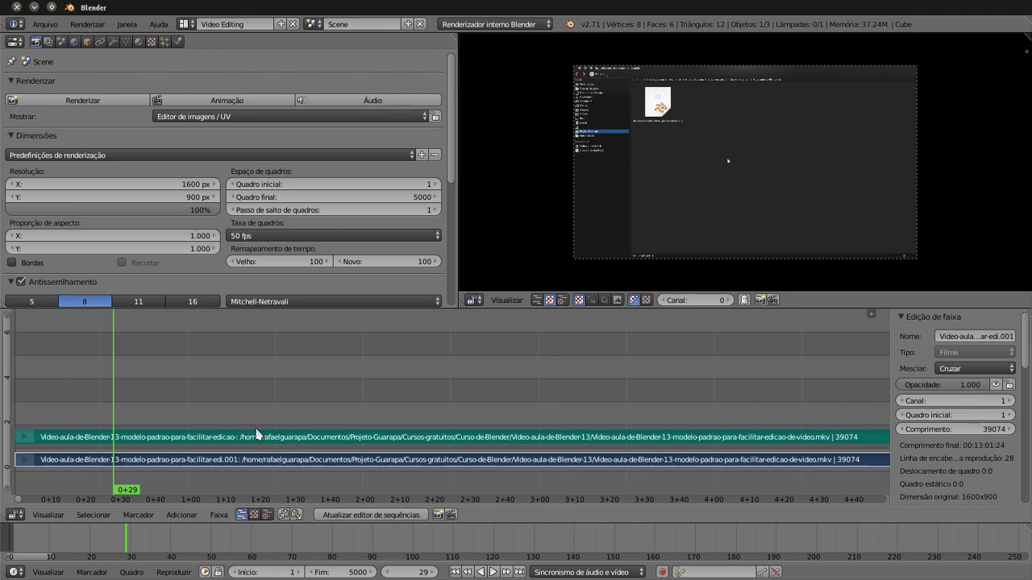
drag(262, 424, 366, 436)
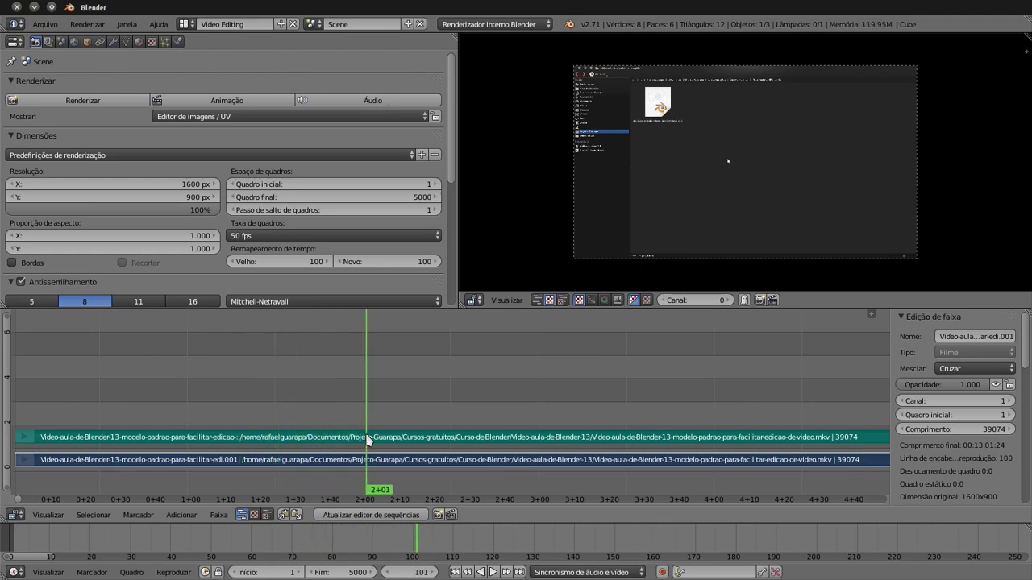
scroll(360, 462, right, 1)
scroll(359, 461, up, 3)
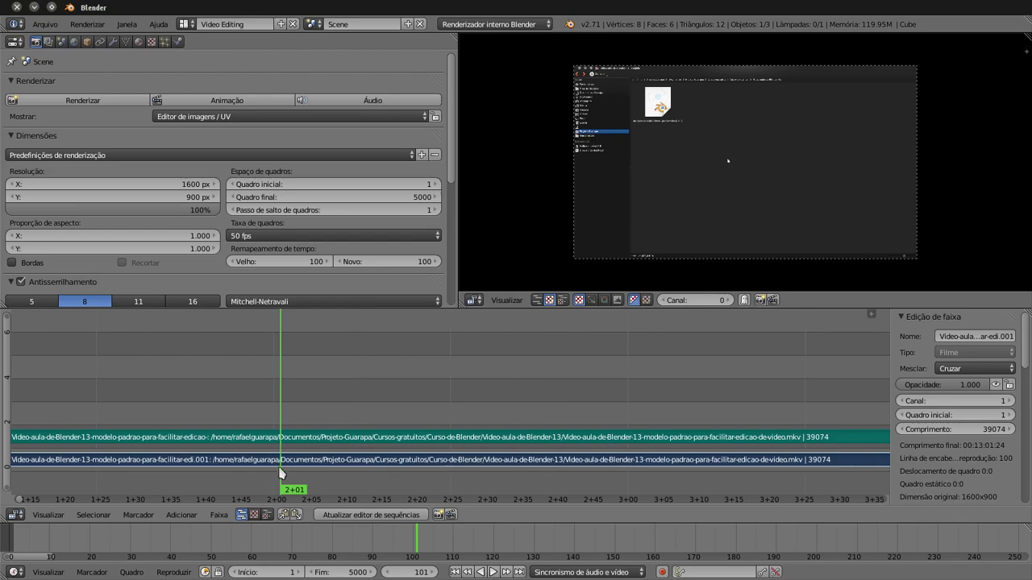
Make the sound strip on channel 2 the active strip.
right_click(285, 464)
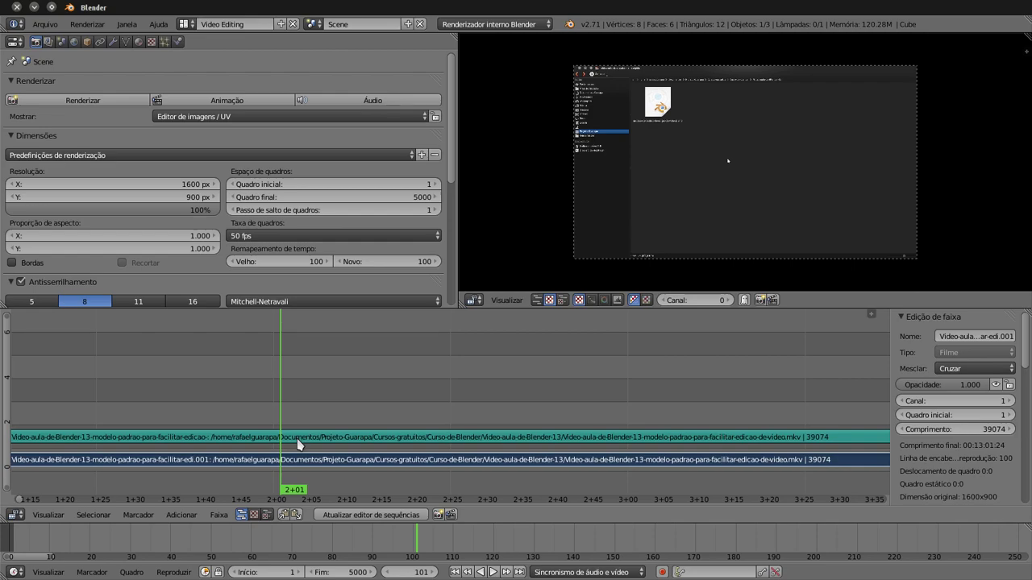
right_click(298, 444)
right_click(300, 466)
right_click(300, 439)
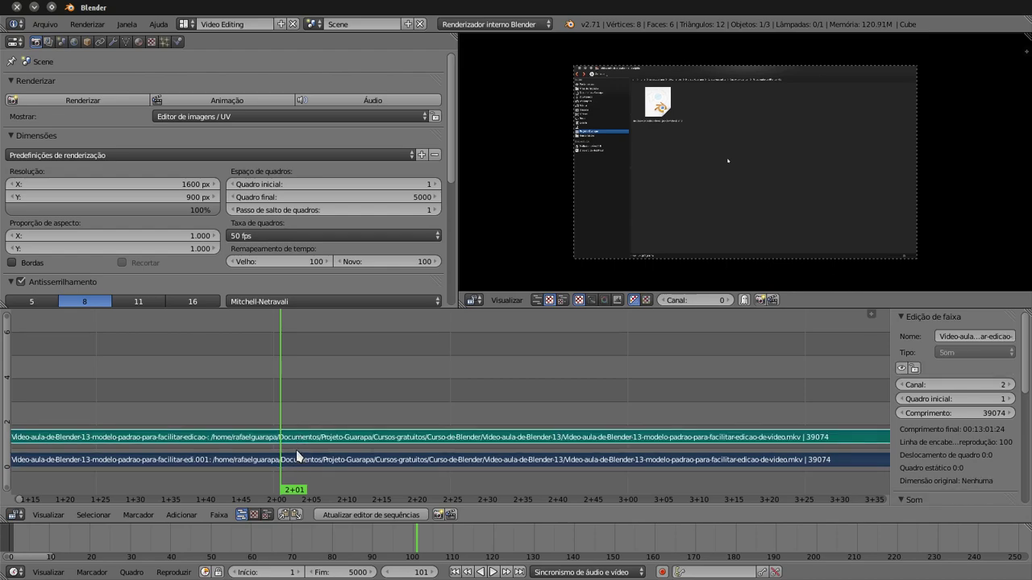
Cut the movie and sound strips at 2+01 with K, undoing once and recutting.
key(k)
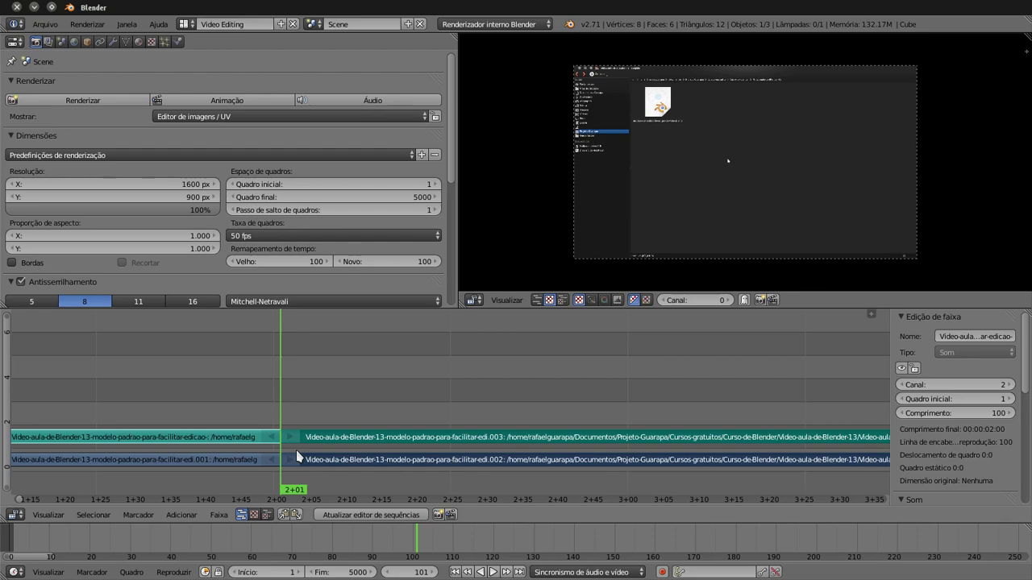
key(ctrl+z)
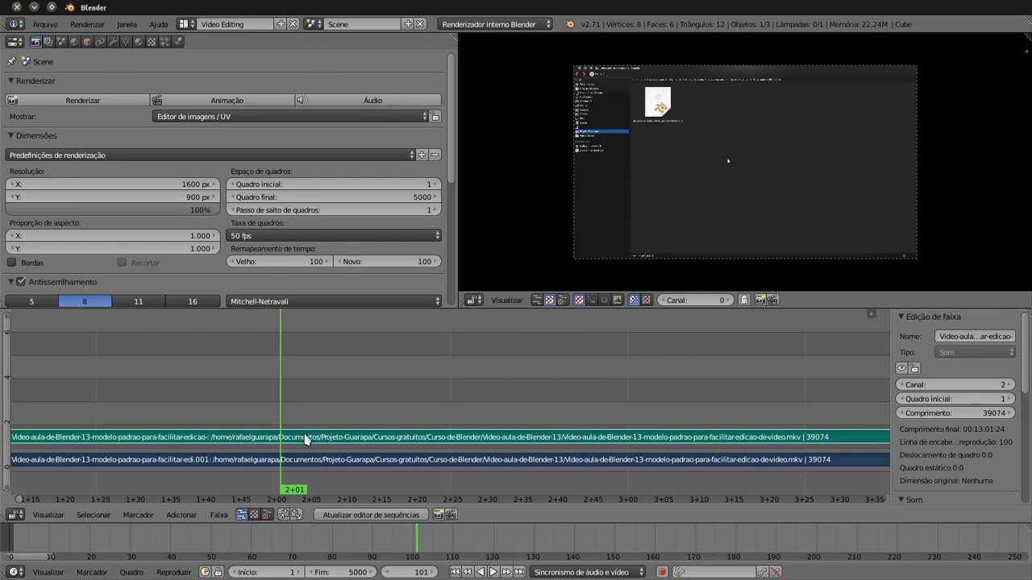
key(k)
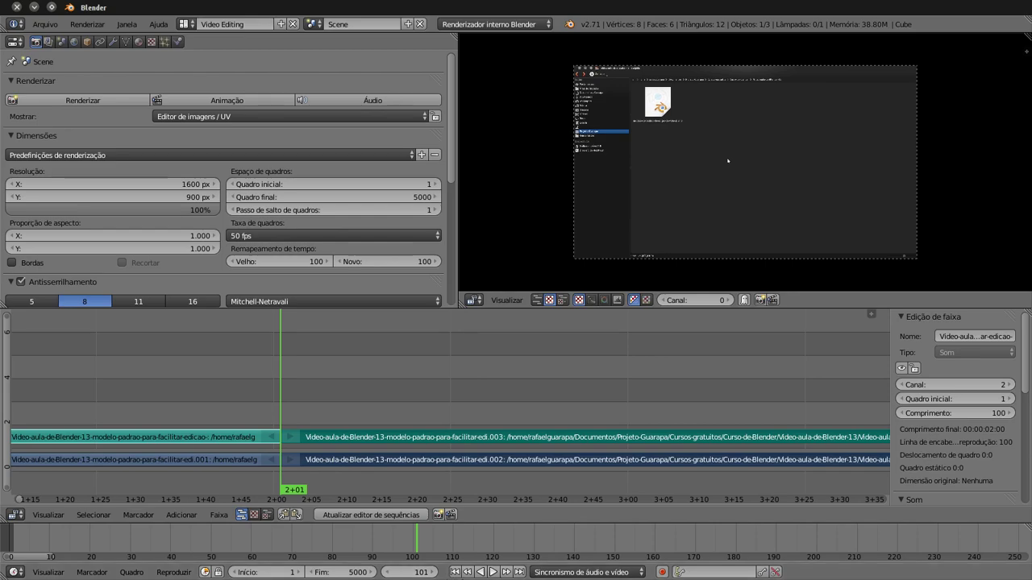
Play back the cut and select the sound piece after it.
click(489, 572)
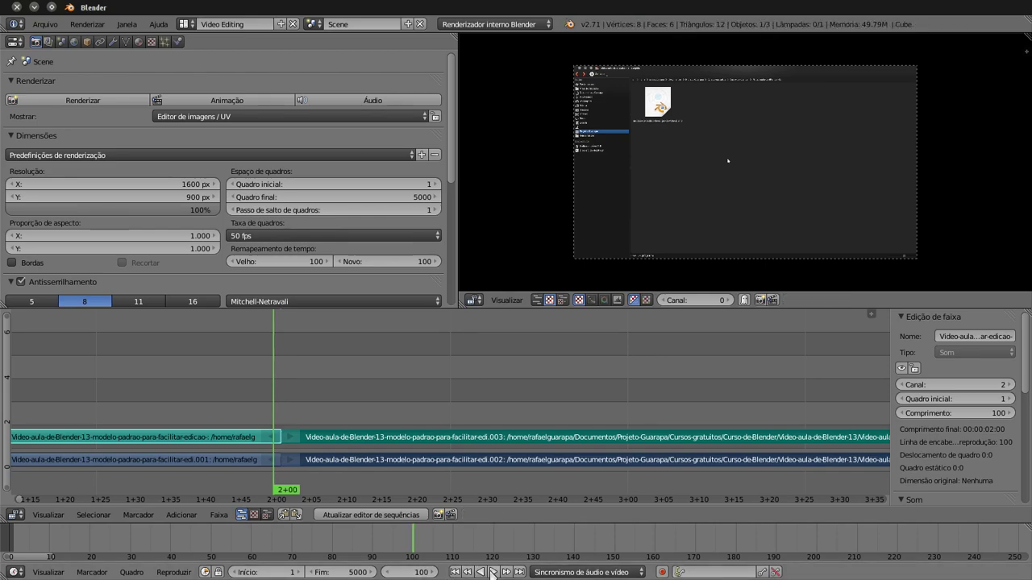
key(alt+a)
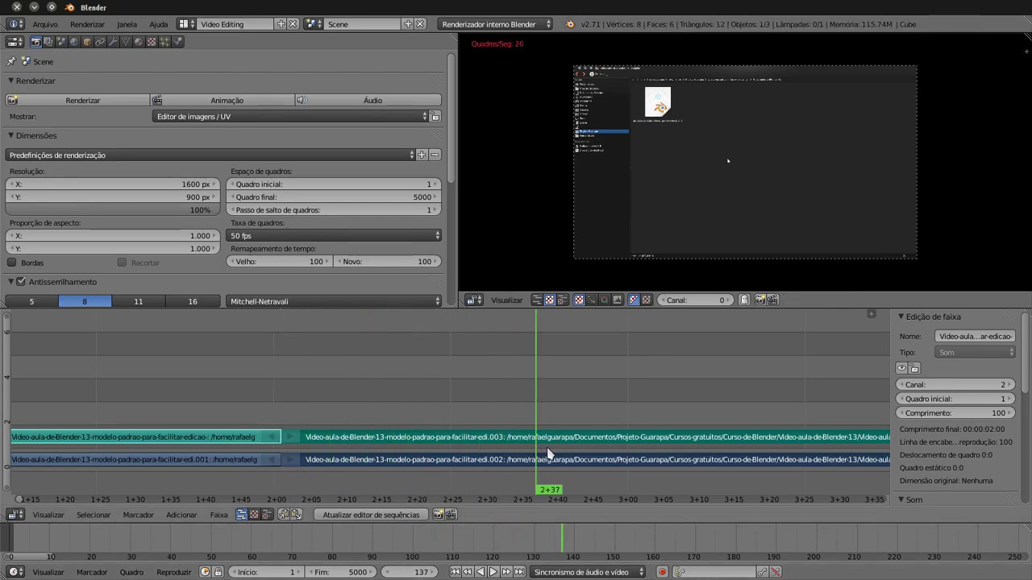
right_click(545, 441)
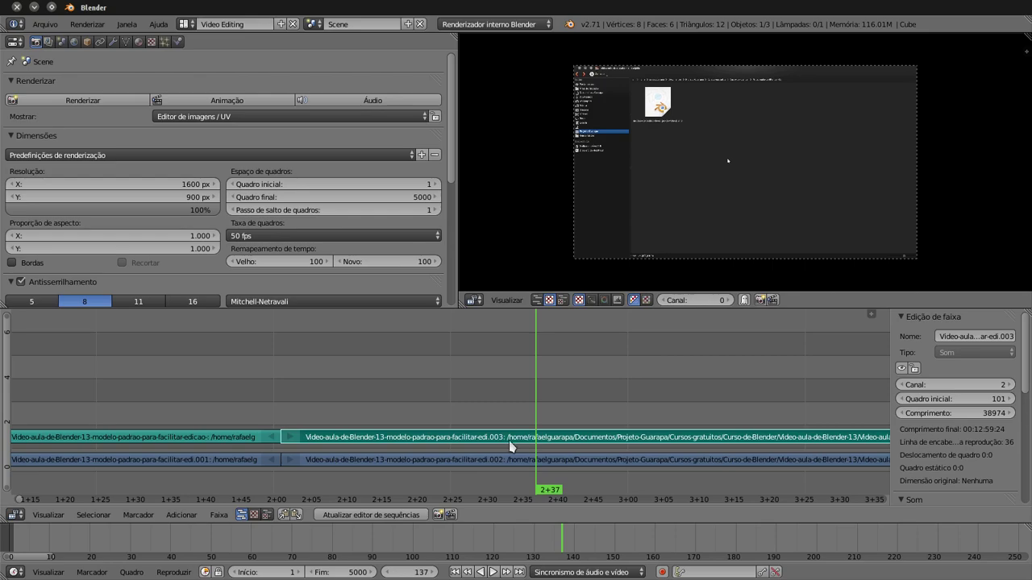
Scrub the playhead forward to 3+00 and select the pieces after the cut.
click(282, 423)
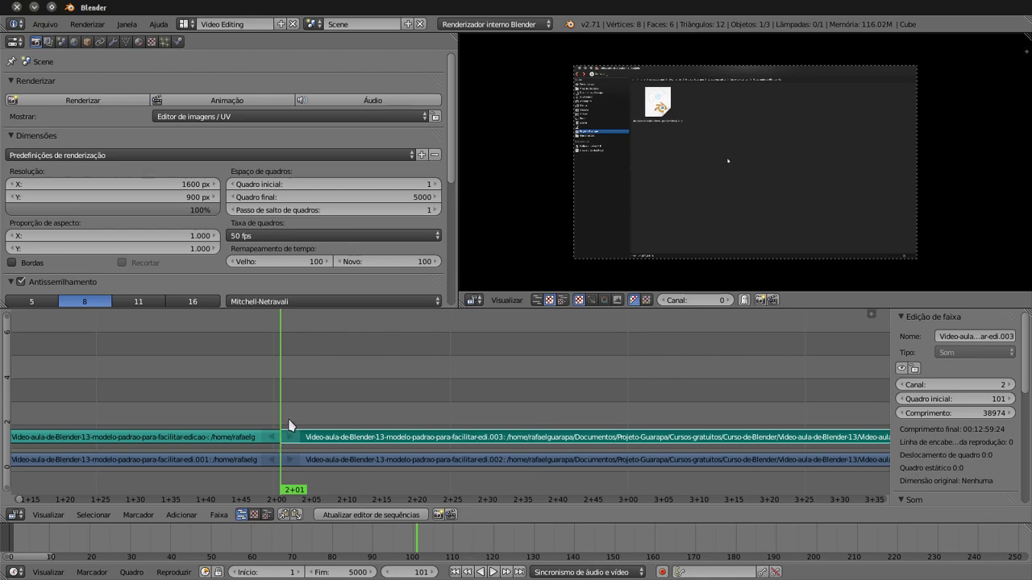
click(288, 429)
drag(304, 423, 627, 420)
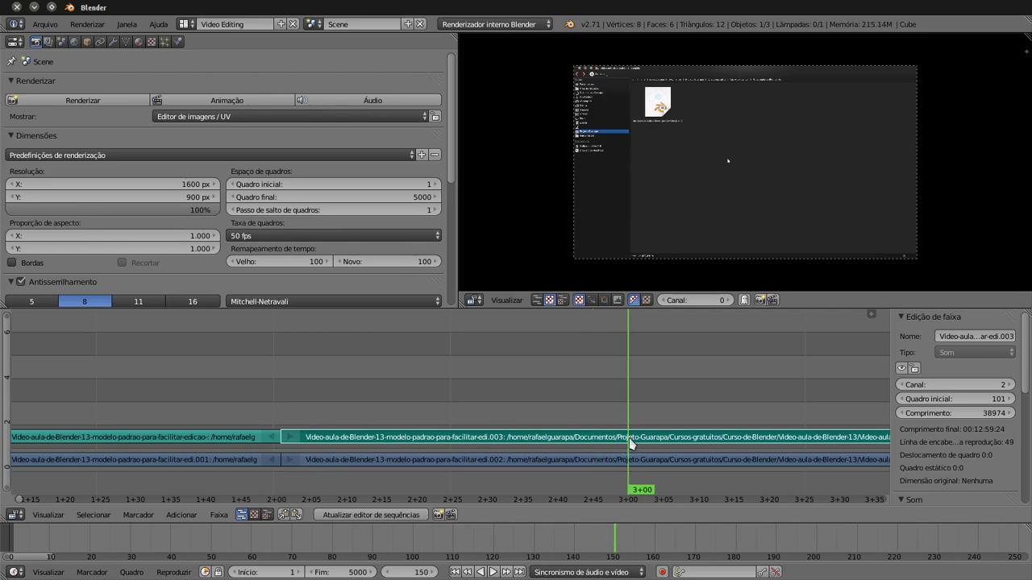
right_click(641, 461)
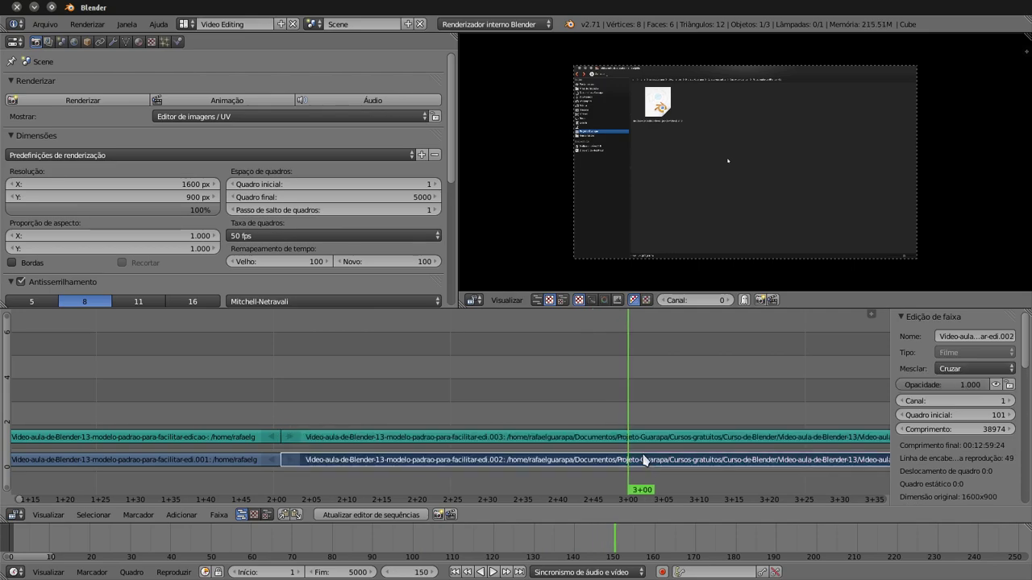
right_click(653, 445)
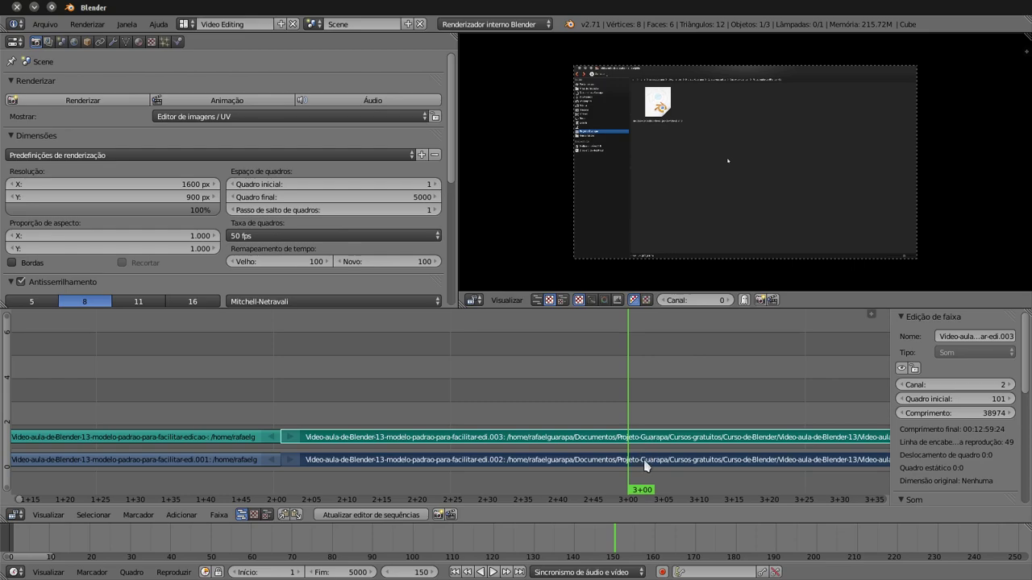
right_click(642, 464)
right_click(649, 445)
right_click(641, 464)
right_click(653, 444)
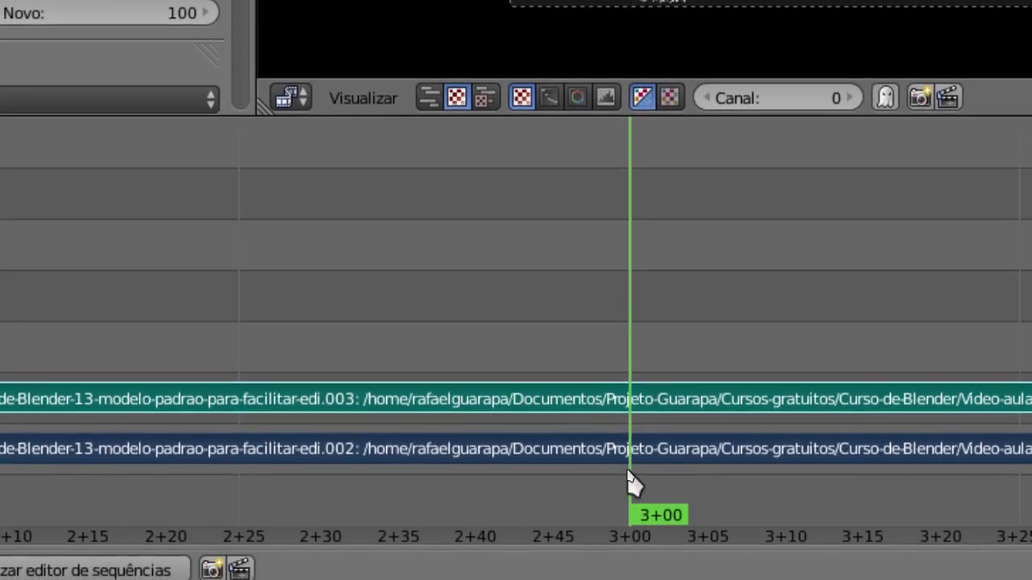
key(Left)
key(Left)
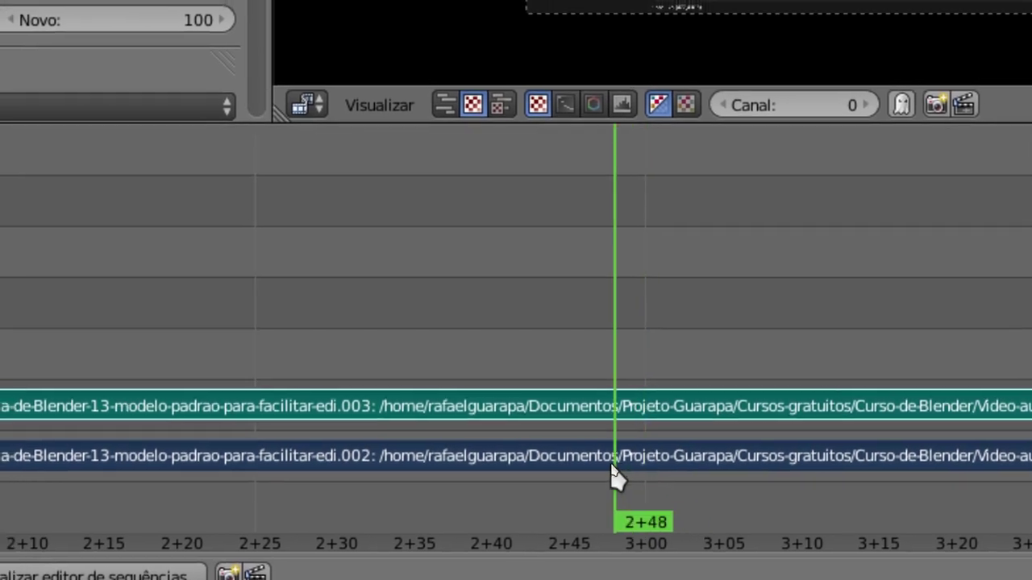
key(Right)
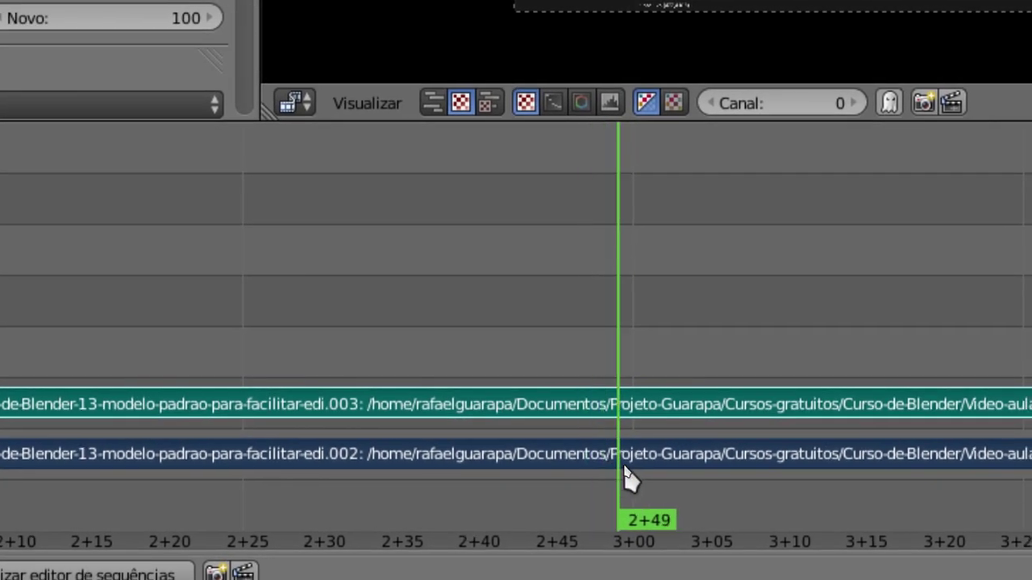
key(Right)
key(Right)
key(Left)
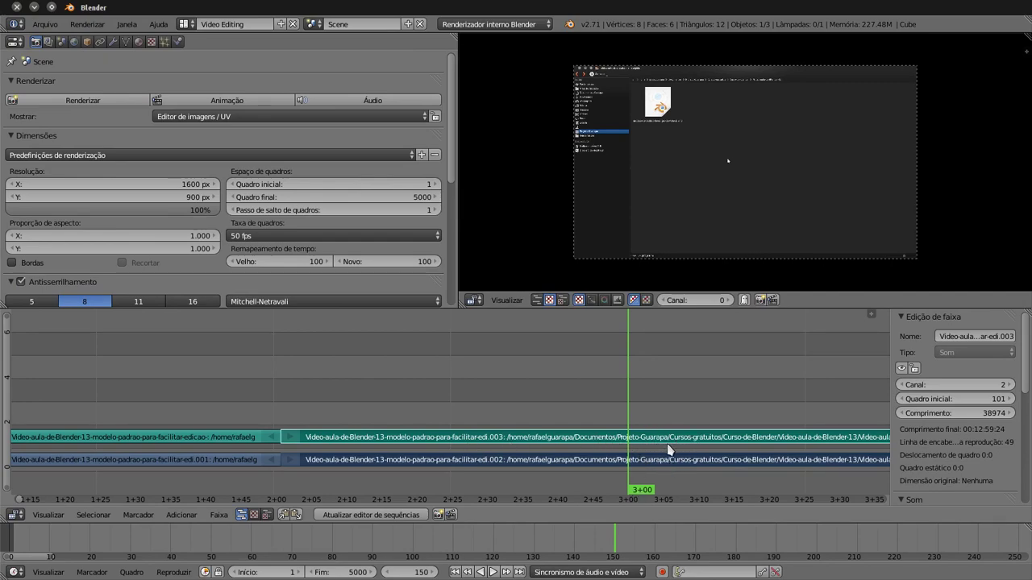
Cut both strips at 3+00 and delete everything after that point.
key(k)
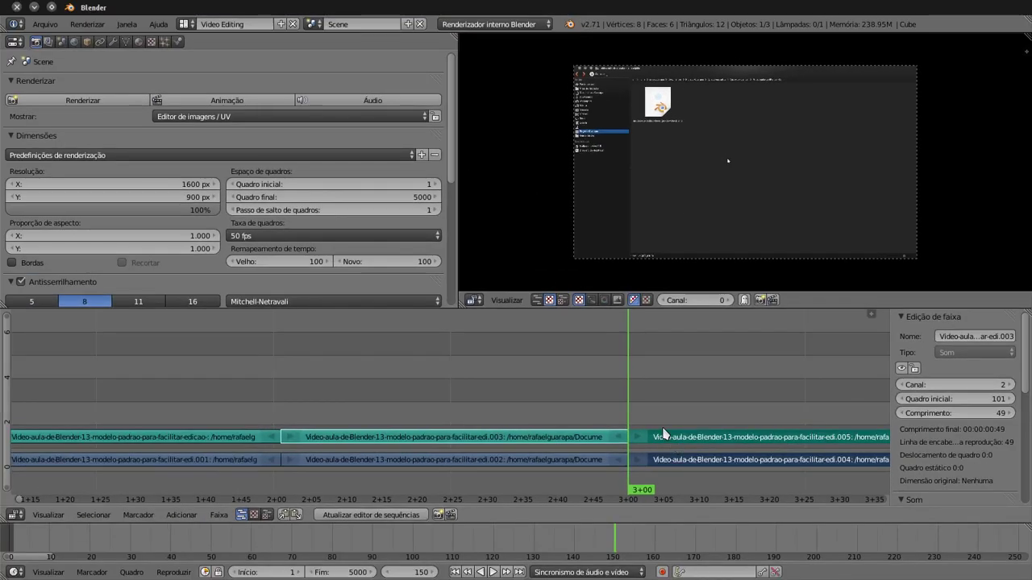
ctrl+right_click(664, 435)
key(x)
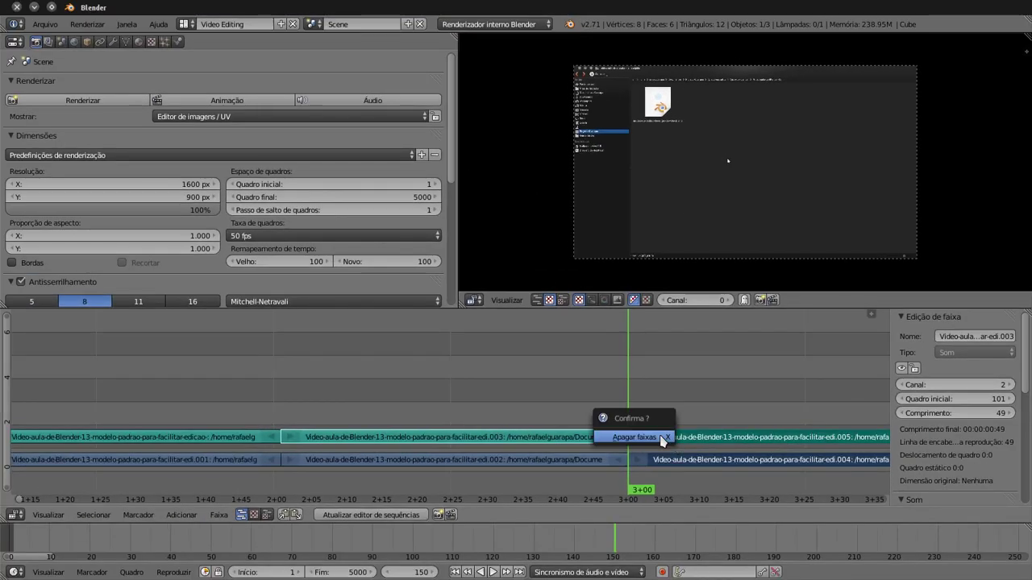
click(661, 439)
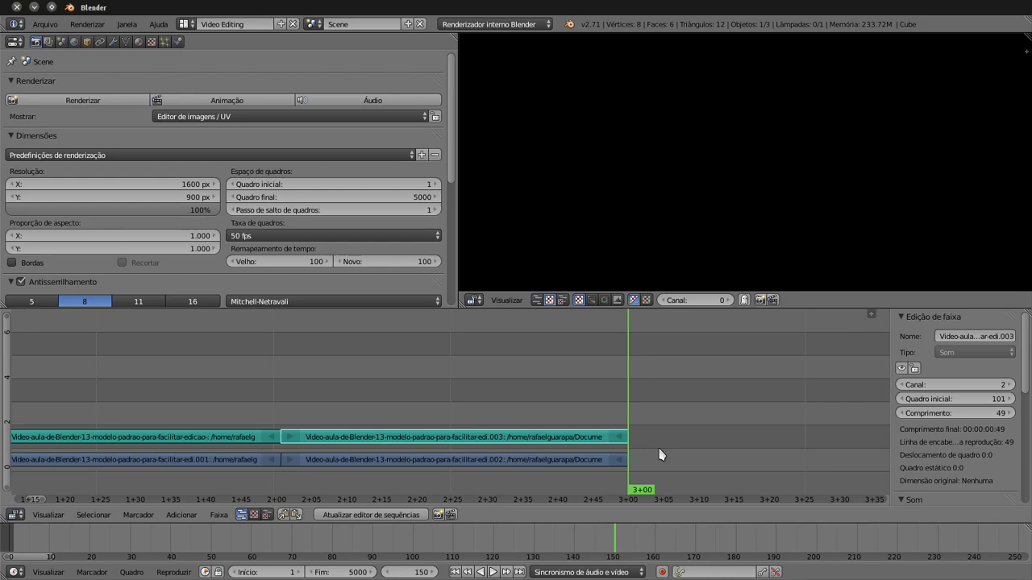
Restore the deleted pieces, select the video and audio strips, and recut them at 3+00.
key(ctrl+v)
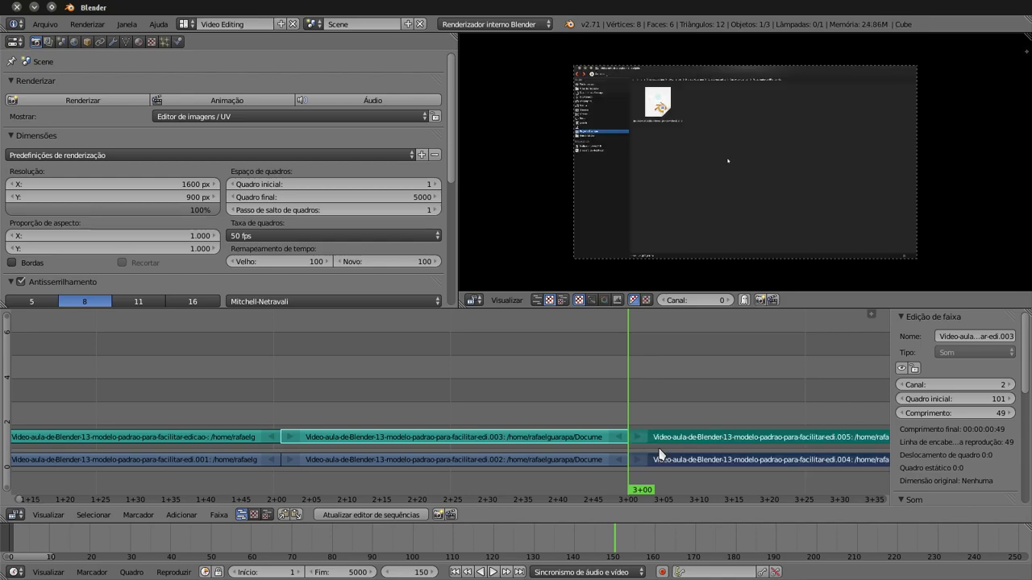
key(ctrl+z)
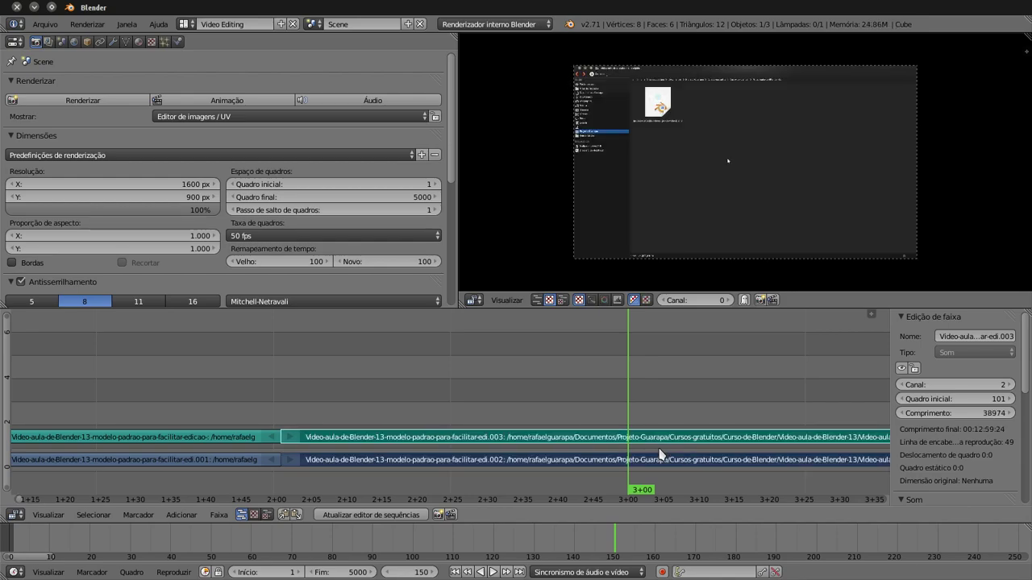
right_click(649, 462)
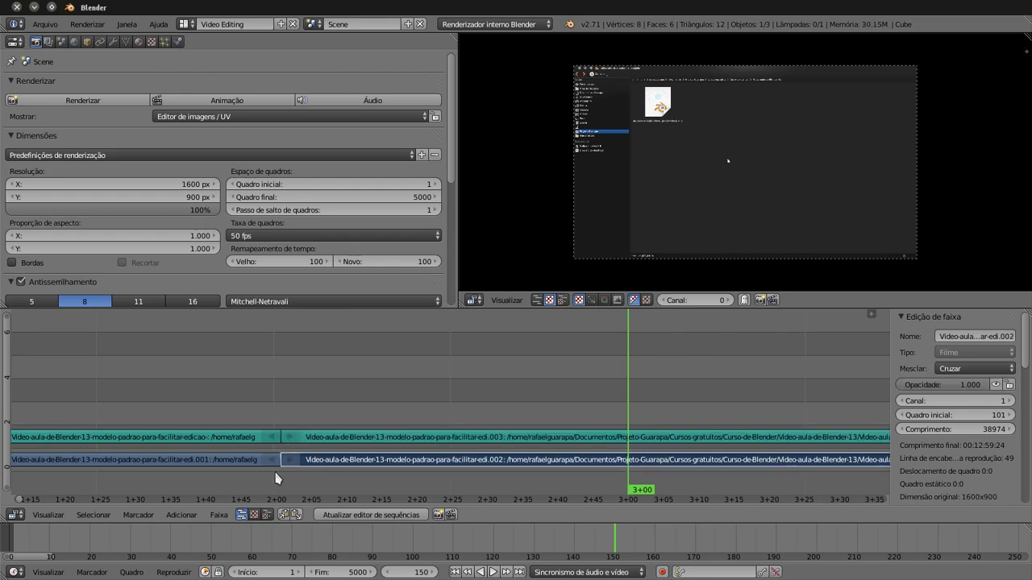
right_click(226, 465)
click(226, 465)
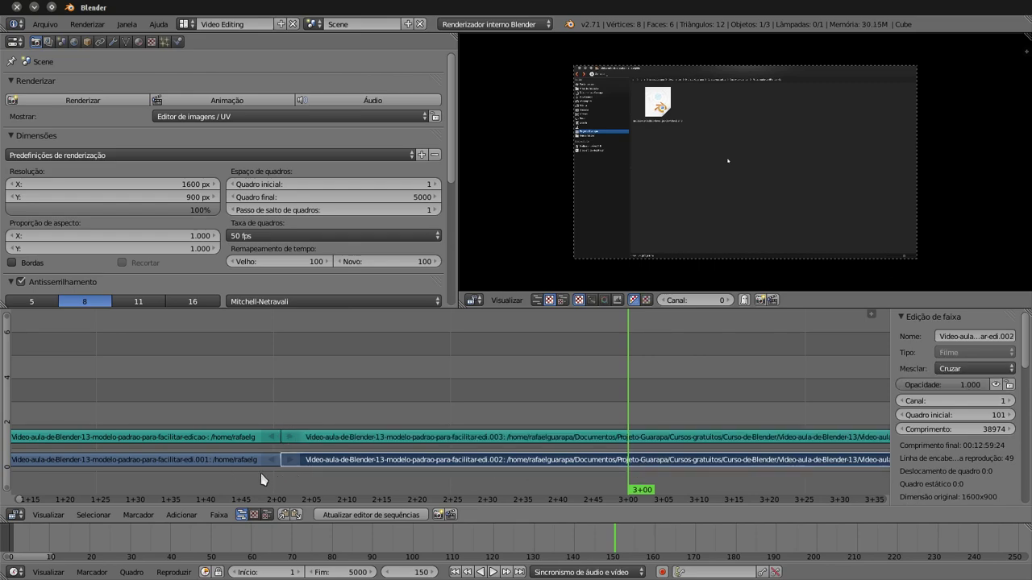
right_click(646, 465)
click(628, 466)
right_click(644, 442)
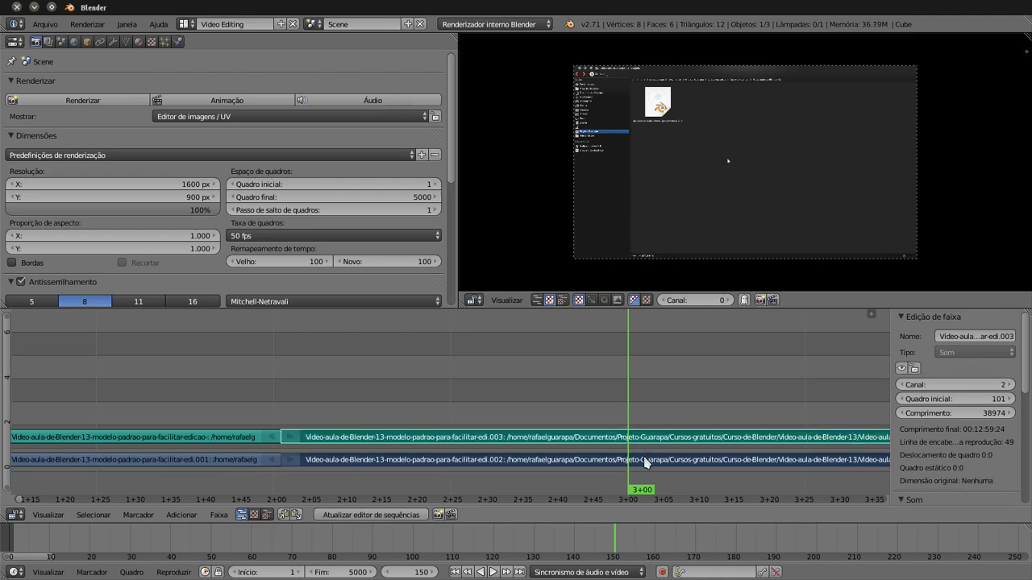
key(k)
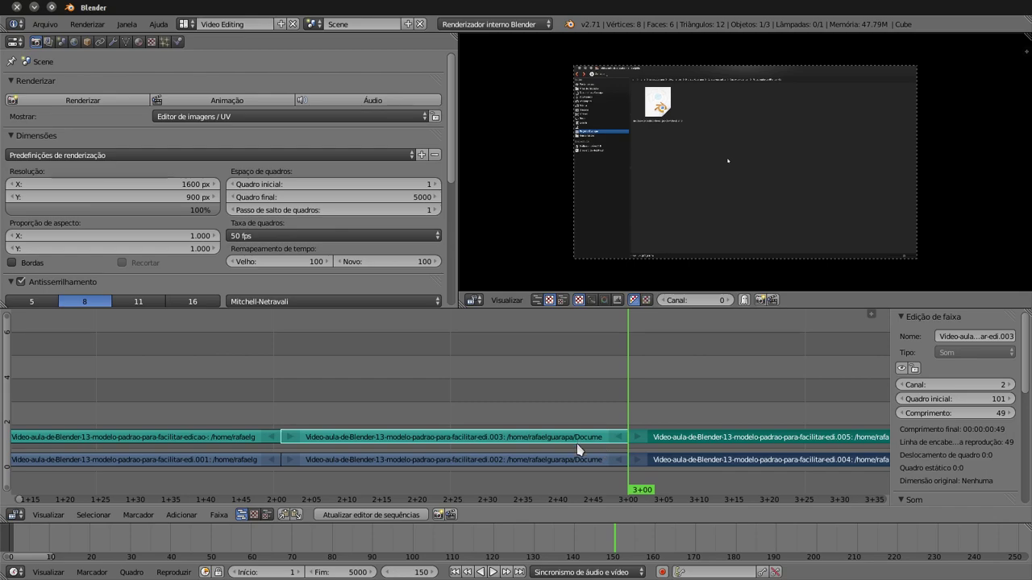
Delete the middle video and audio pieces before 3+00.
right_click(480, 460)
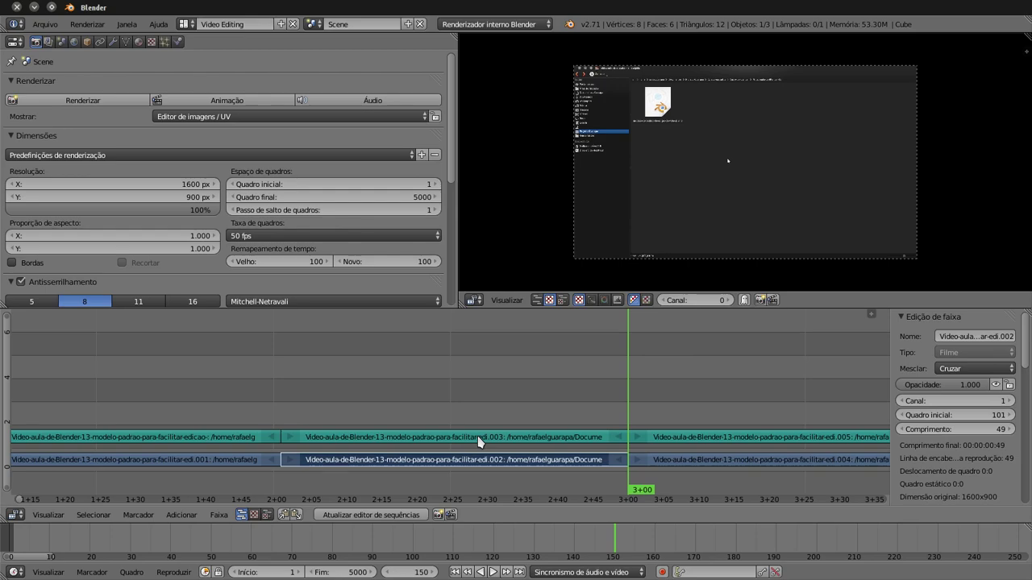
right_click(481, 441)
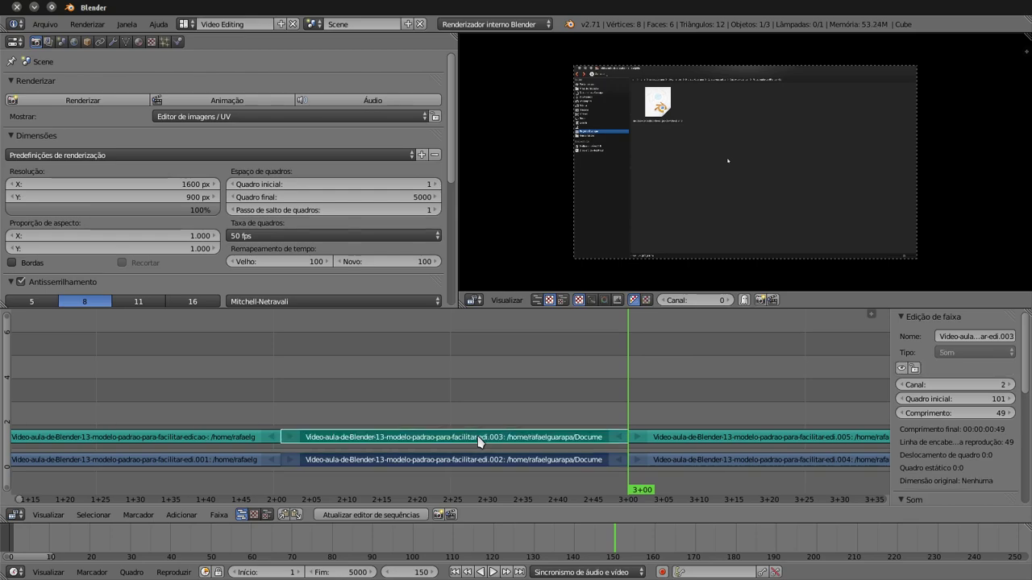
key(x)
click(479, 441)
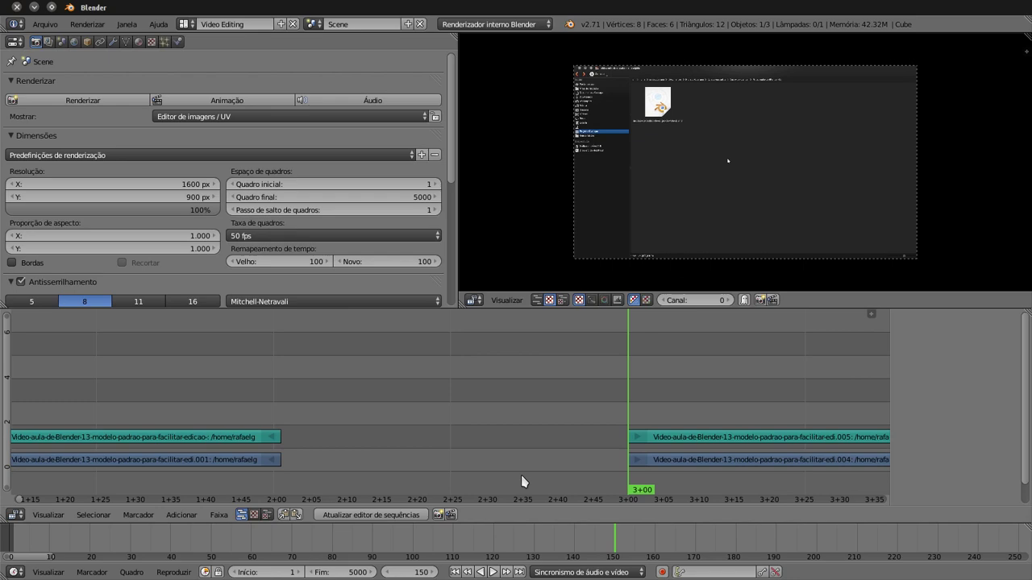
Undo the middle-piece deletion and the 3+00 cut, stepping back and forth through history.
key(ctrl+z)
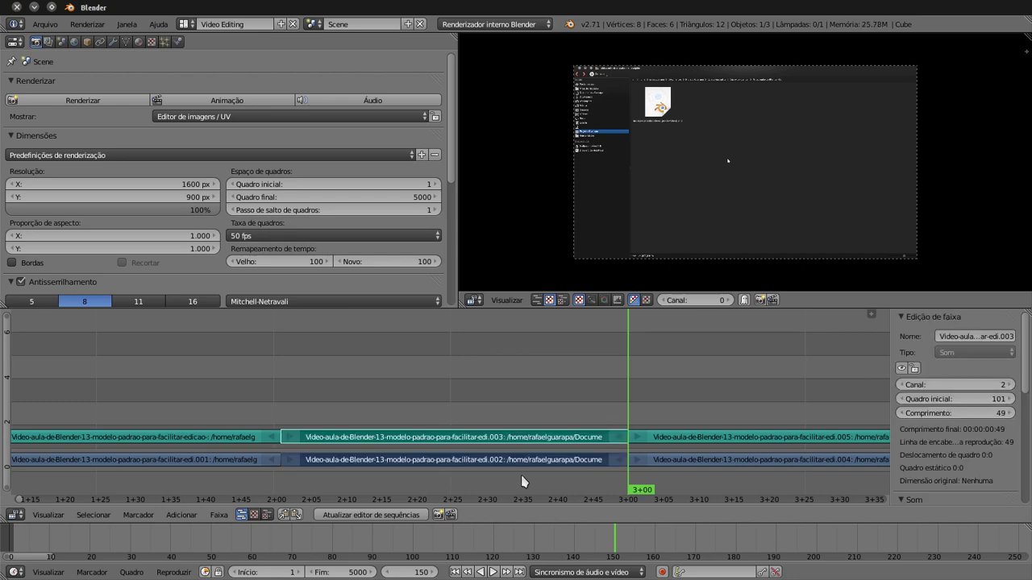
key(ctrl+z)
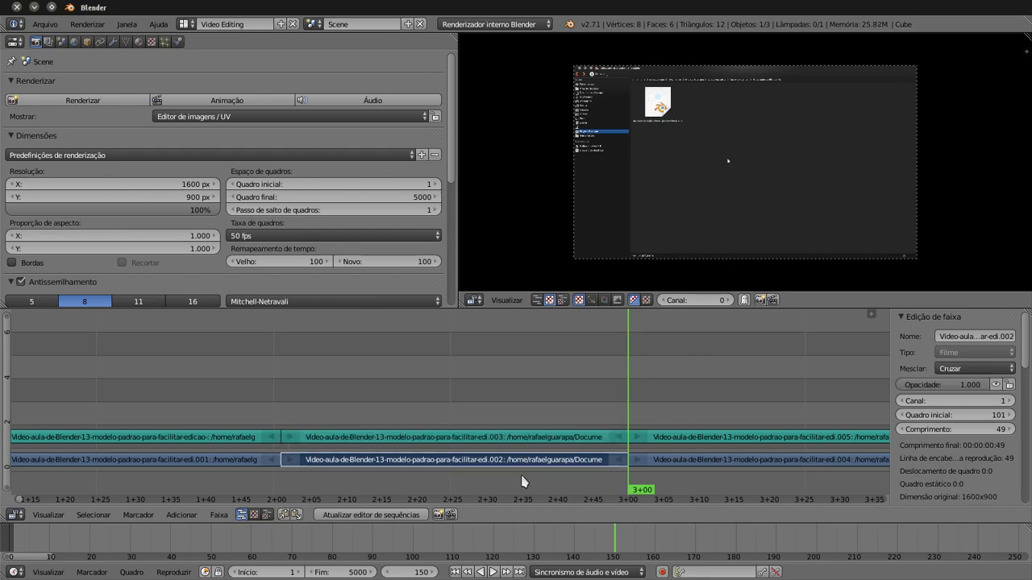
key(ctrl+z)
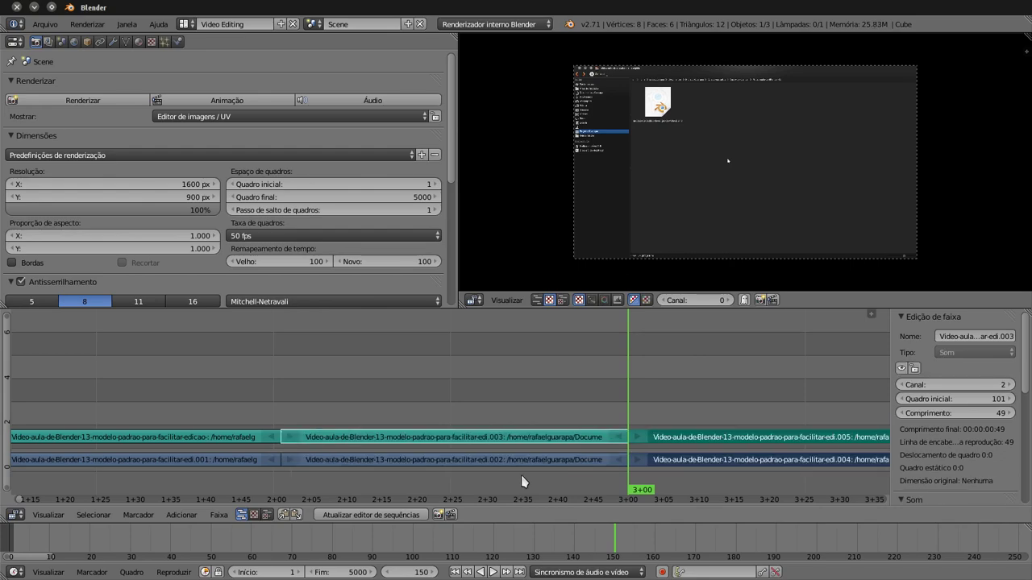
key(ctrl+z)
key(ctrl+z)
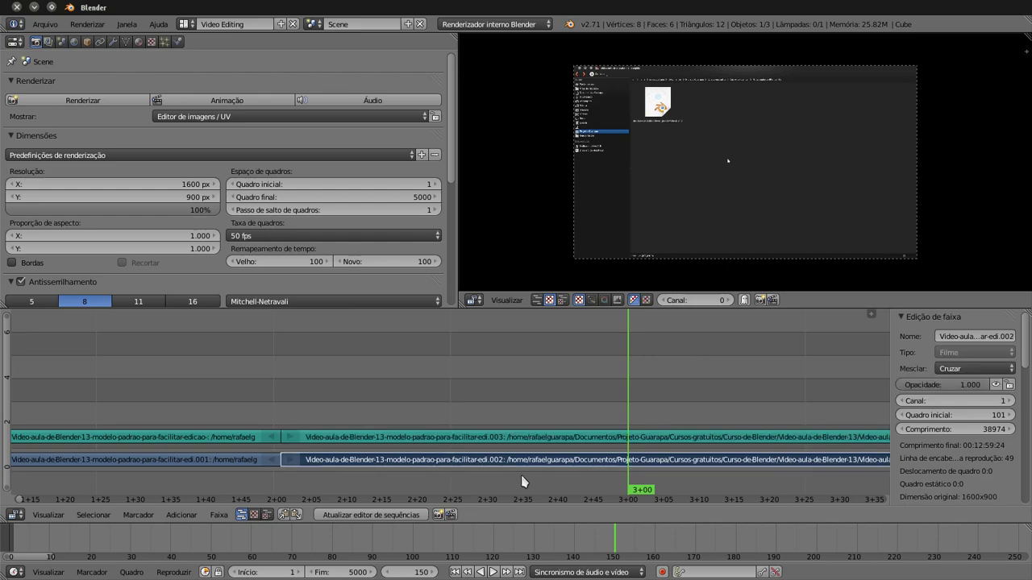
key(ctrl+z)
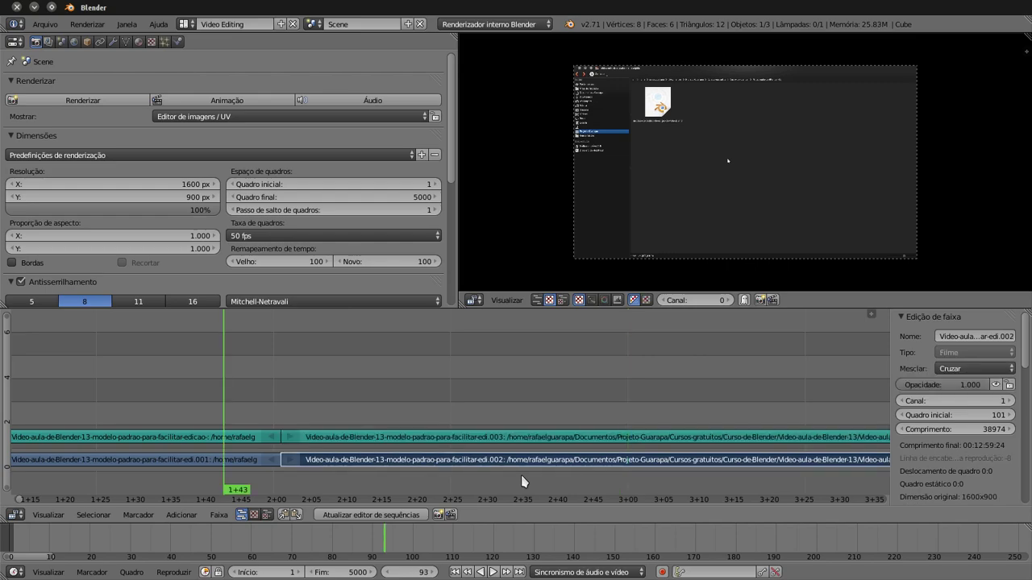
key(ctrl+z)
key(ctrl+z)
key(ctrl+shift+z)
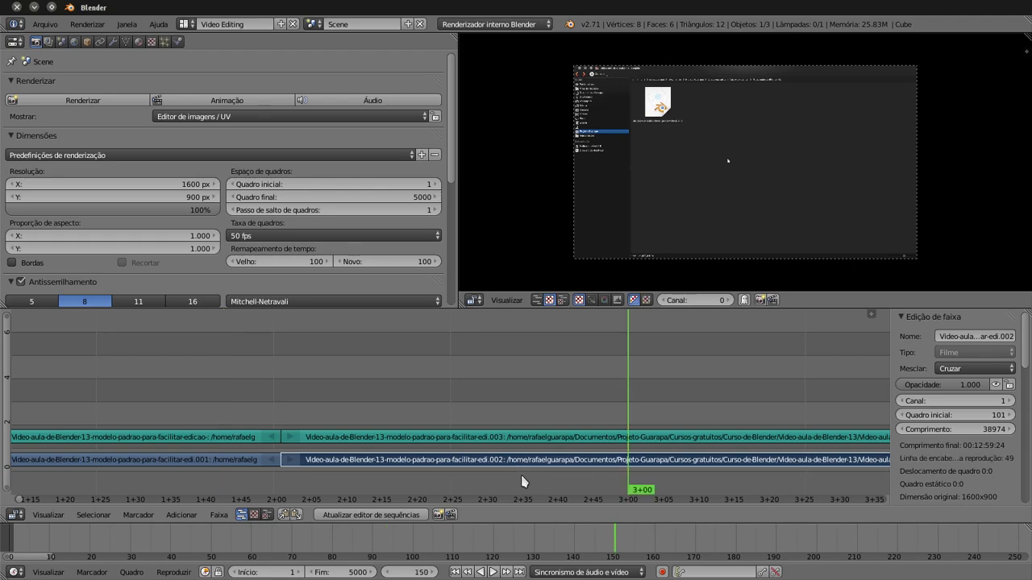
key(ctrl+shift+z)
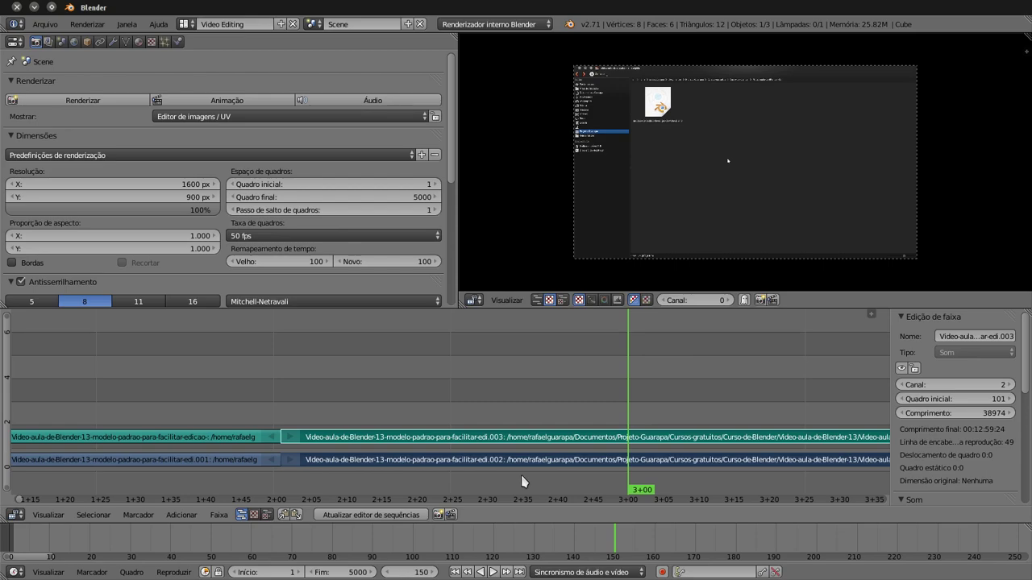
key(ctrl+z)
key(ctrl+shift+z)
key(ctrl+z)
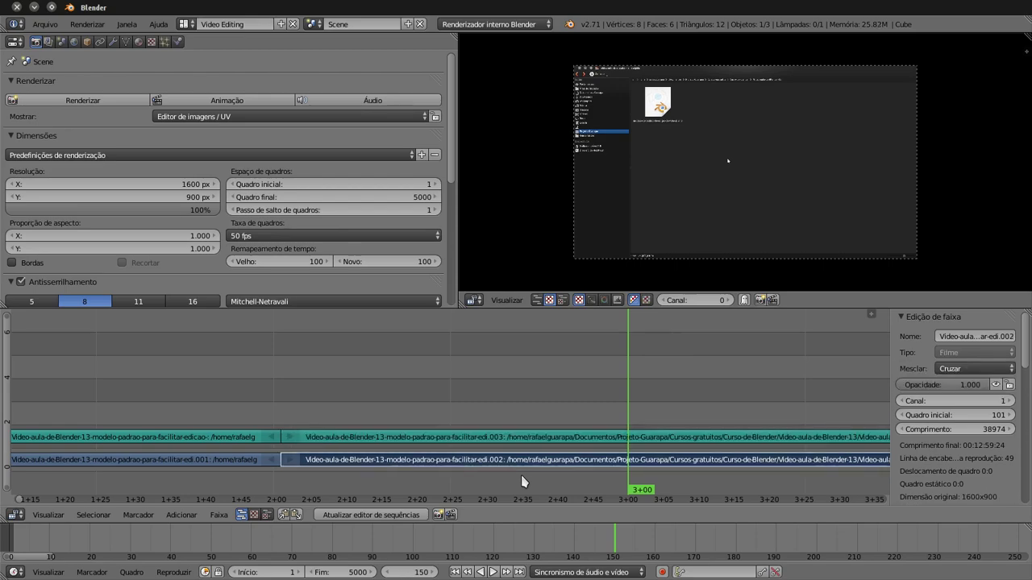
key(ctrl+shift+z)
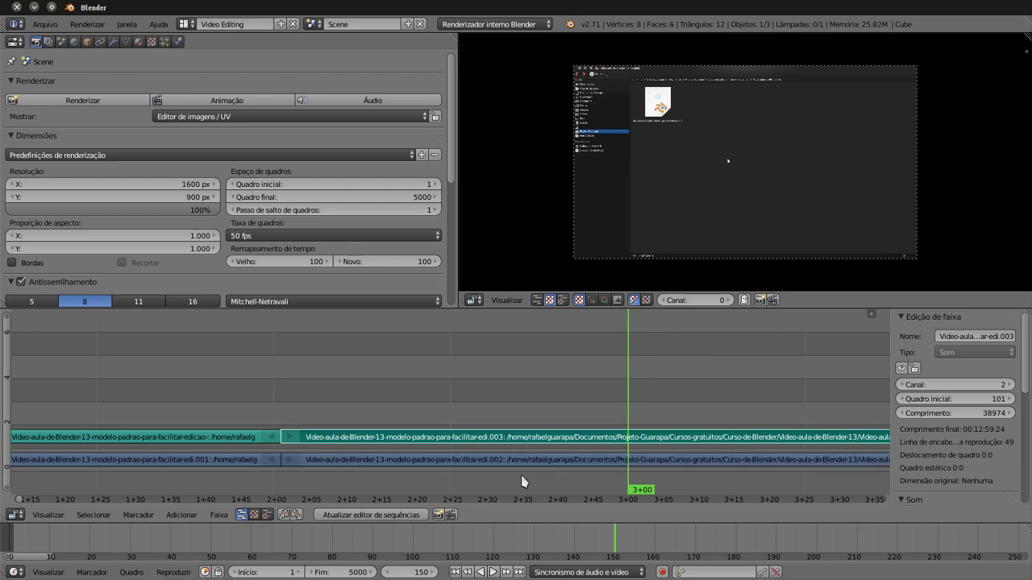
key(Page_Down)
key(alt+a)
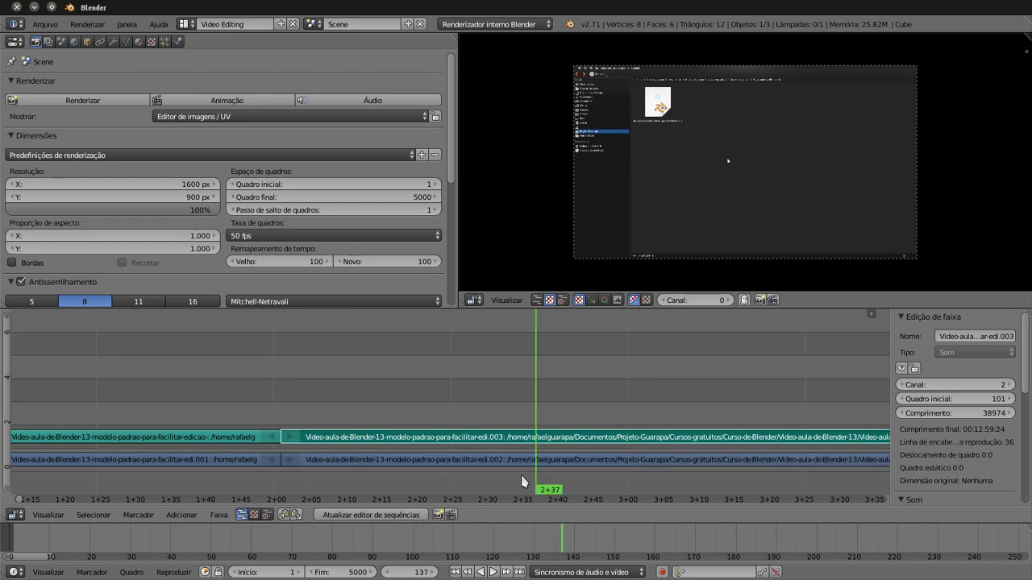
Undo back to the uncut strips, then cut both only once at 2+01.
key(ctrl+z)
key(ctrl+z)
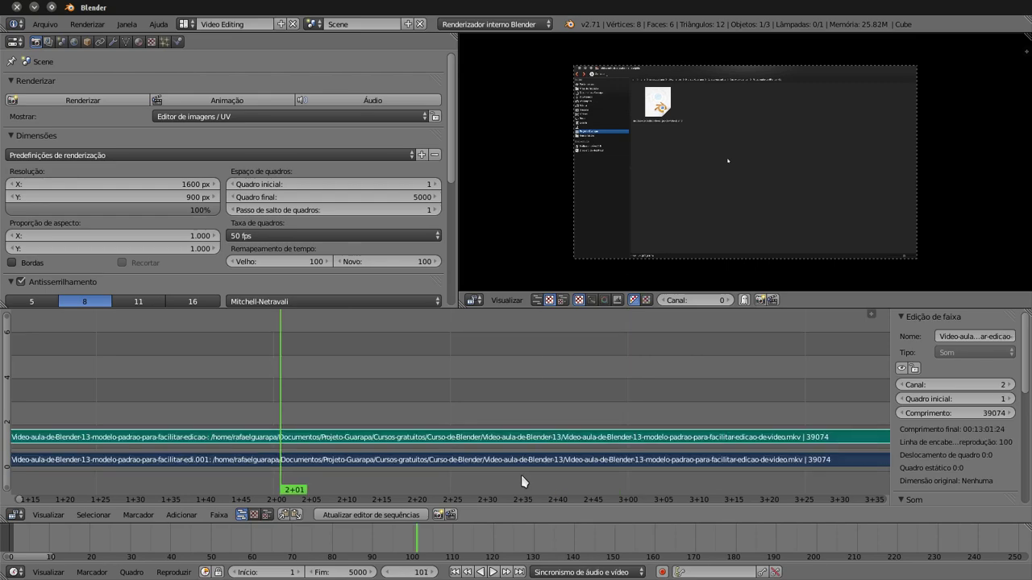
key(ctrl+z)
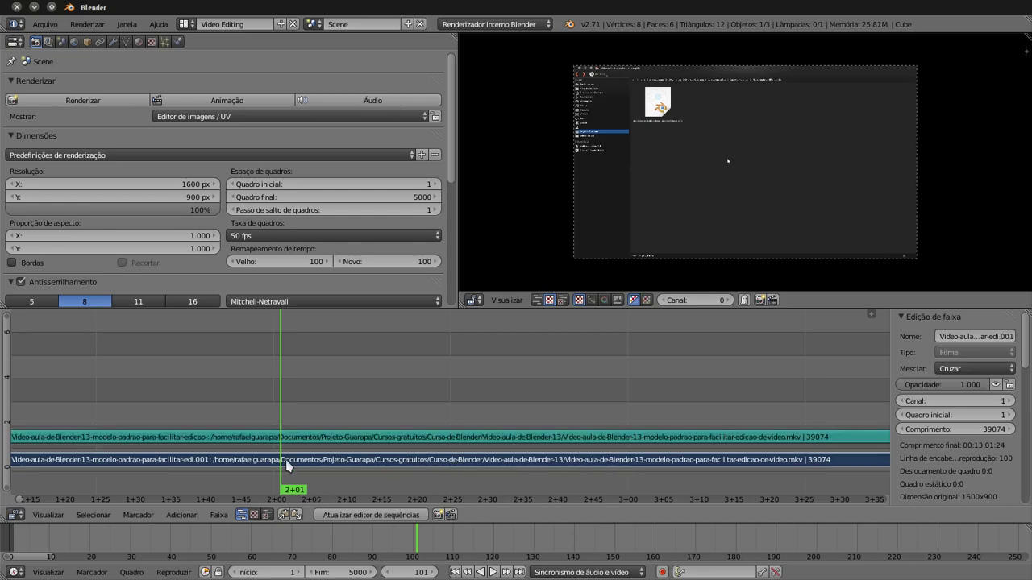
right_click(288, 442)
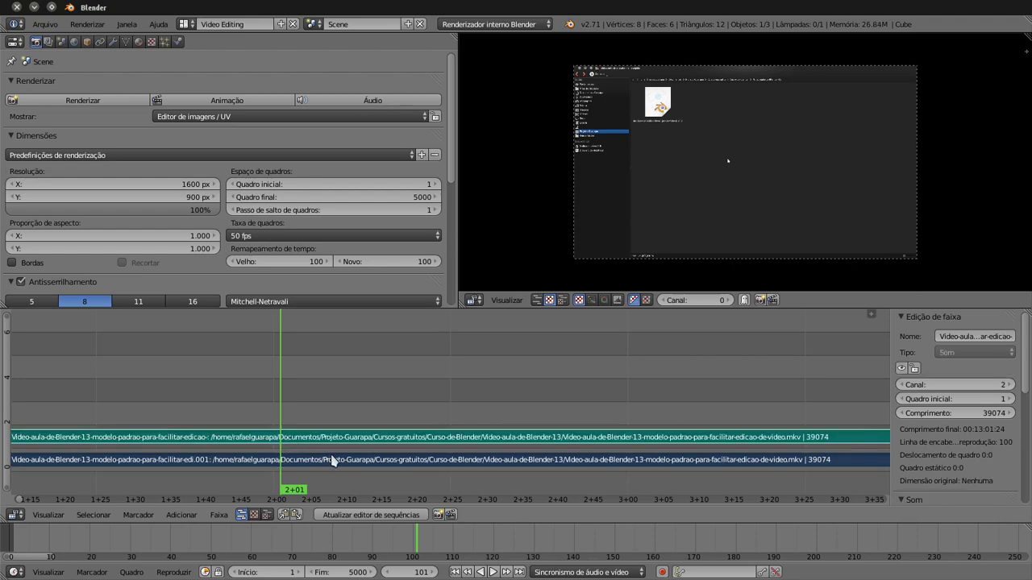
key(k)
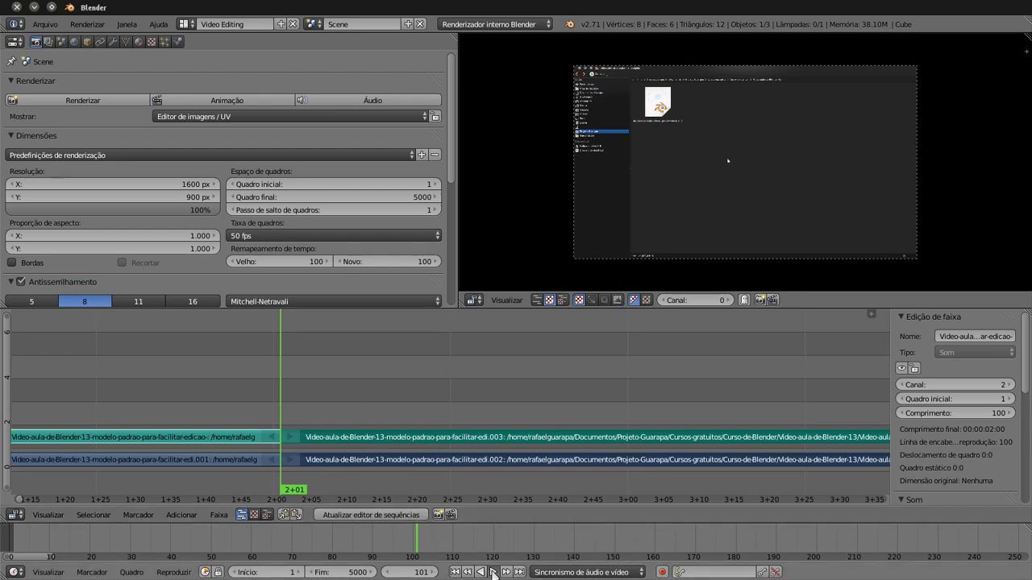
Play to 3+16, select the video and audio pieces, and cut them there.
click(494, 572)
key(alt+a)
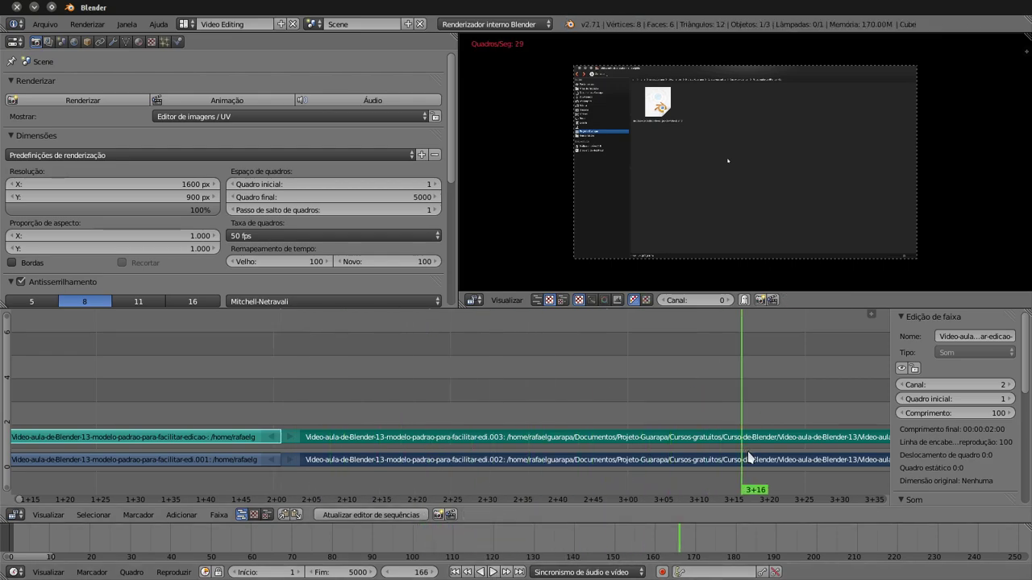
right_click(760, 462)
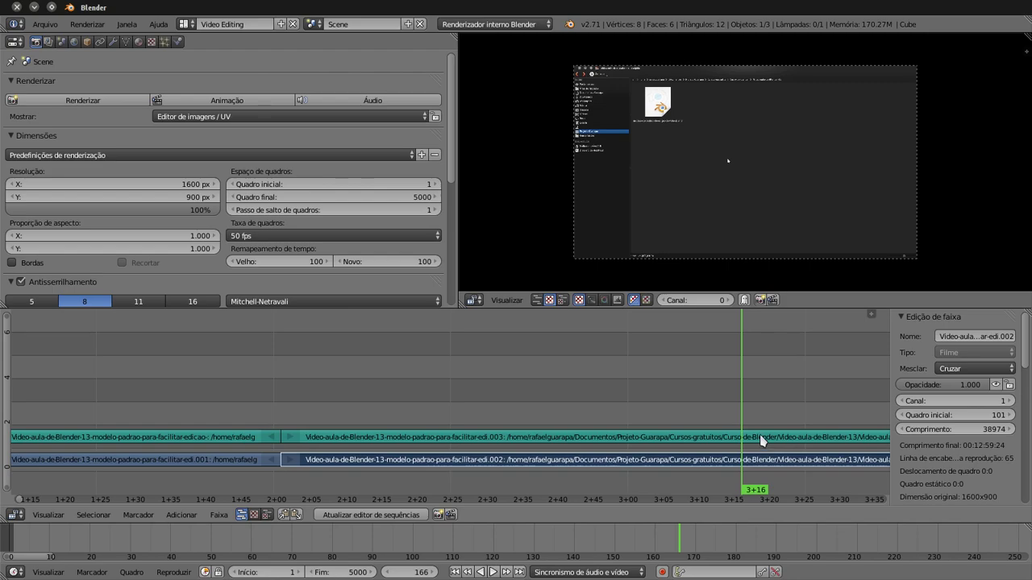
right_click(760, 439)
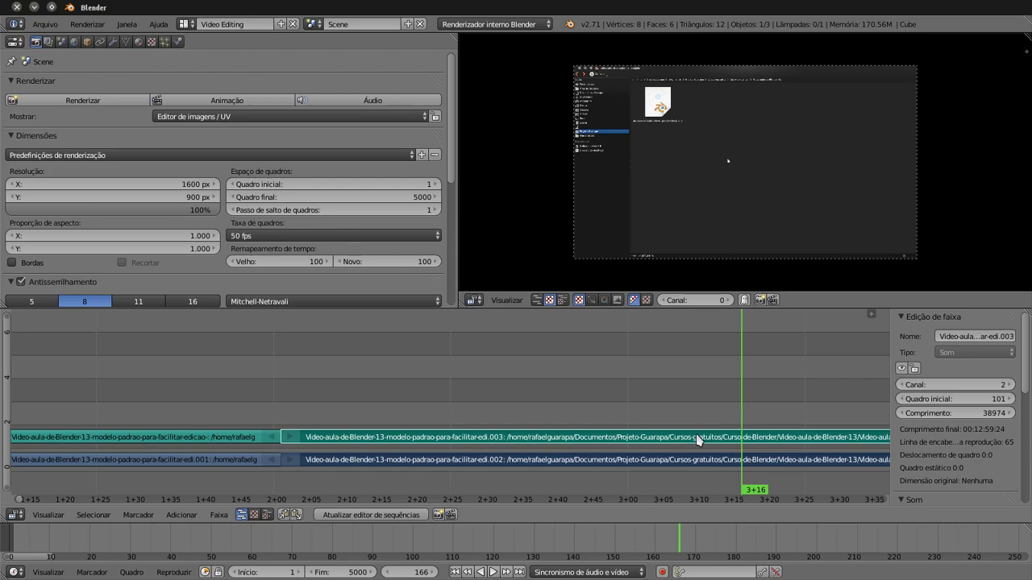
key(k)
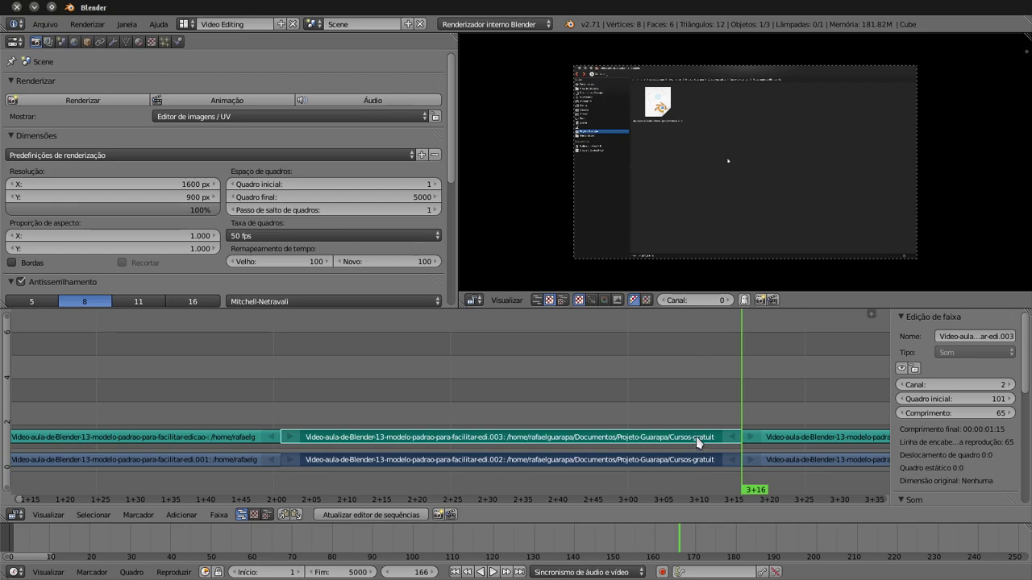
Delete the pieces between 2+01 and 3+16, then select the later strips starting at 3+16.
key(x)
click(698, 440)
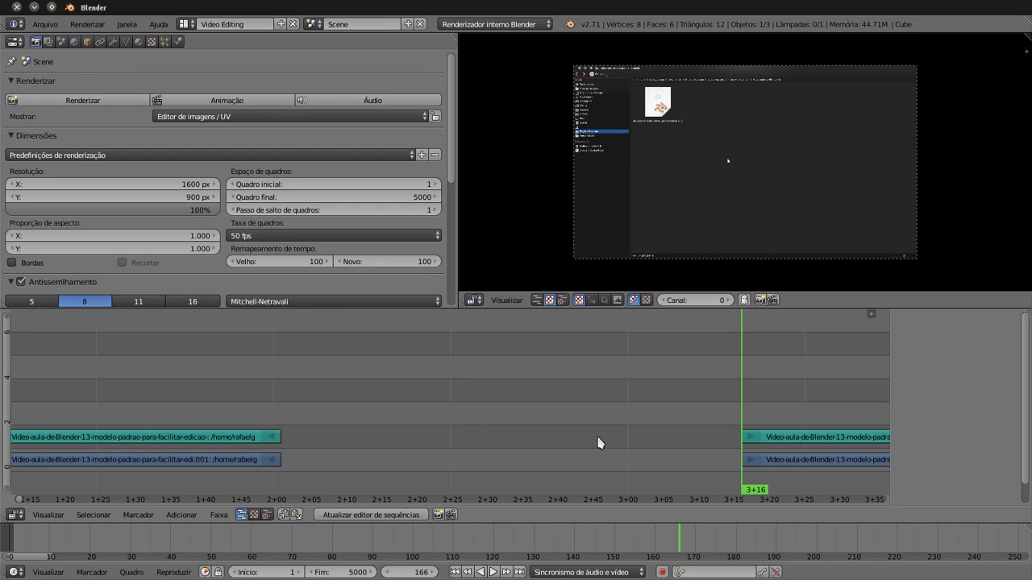
right_click(789, 441)
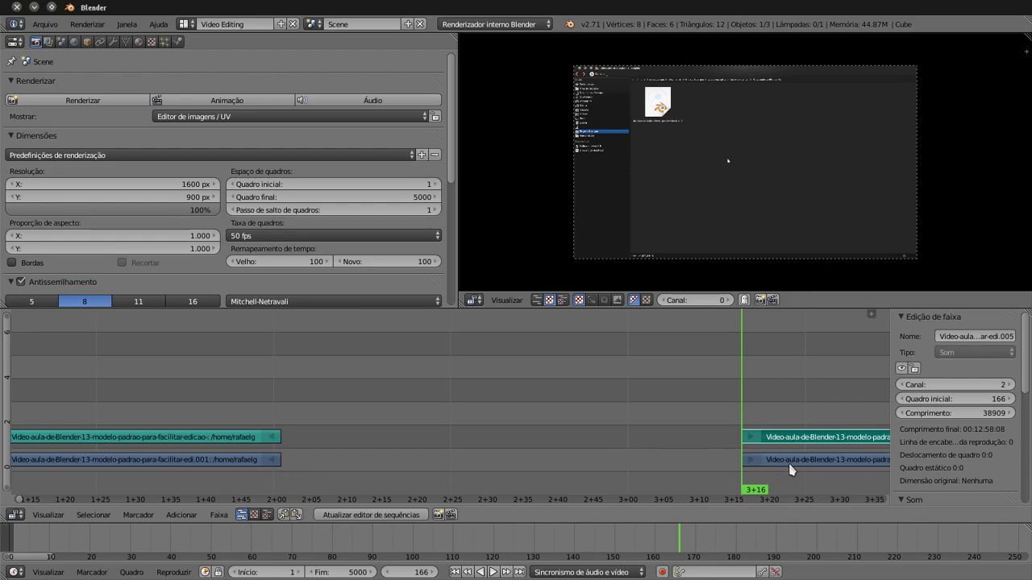
right_click(785, 460)
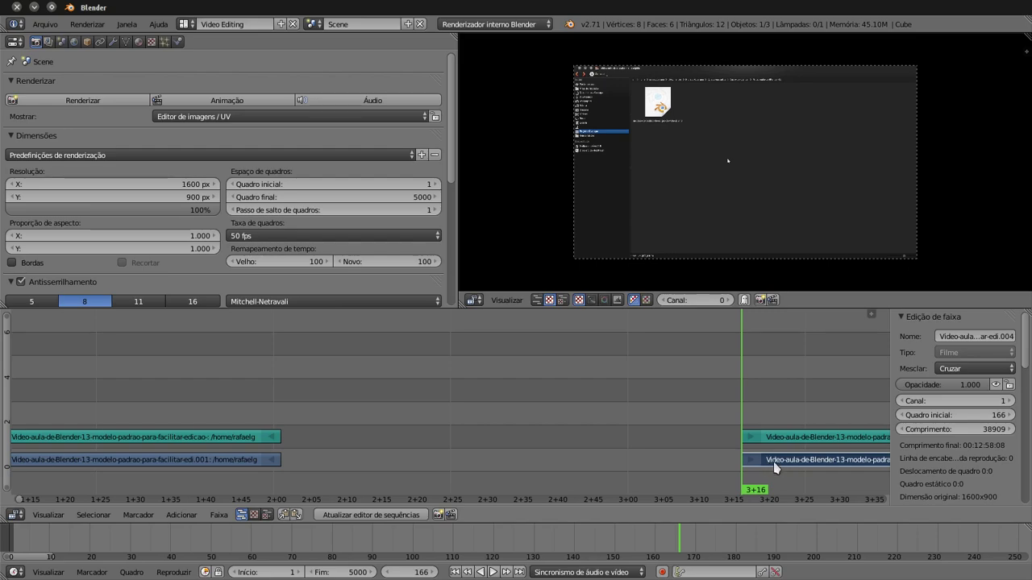
right_click(784, 443)
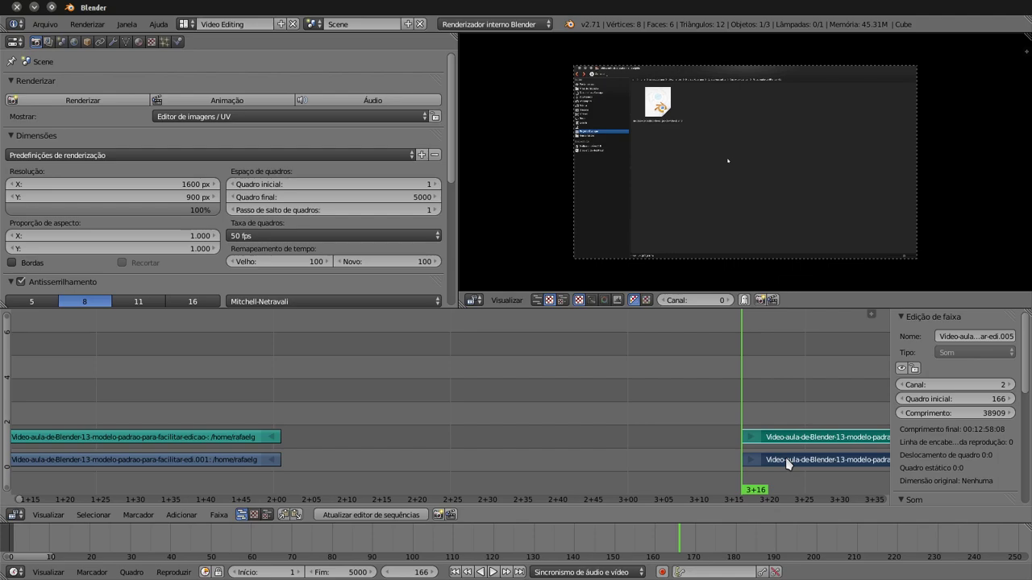
Select both later video and sound strips and begin sliding them left.
right_click(788, 464)
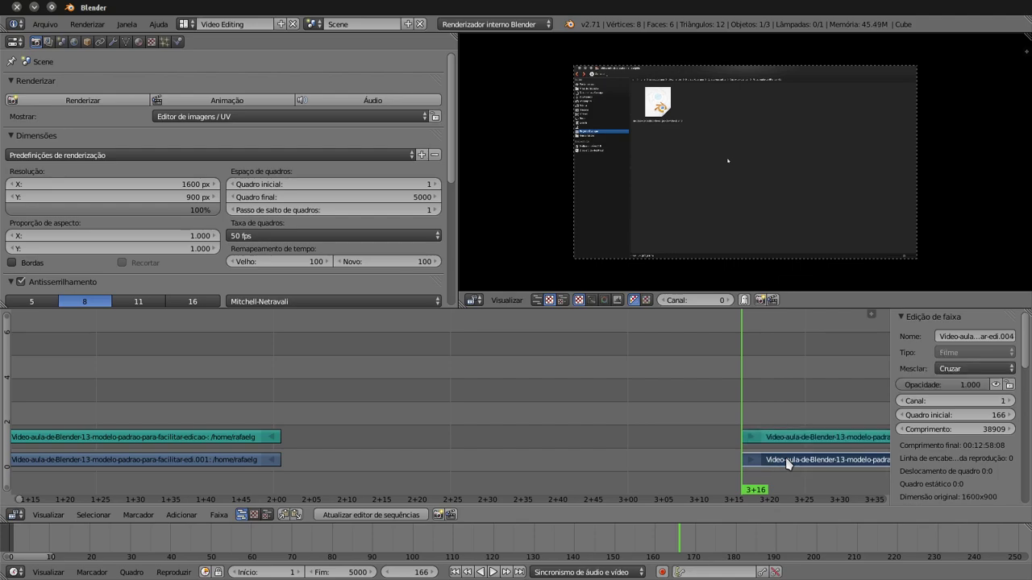
key(g)
click(784, 465)
right_click(790, 445)
key(g)
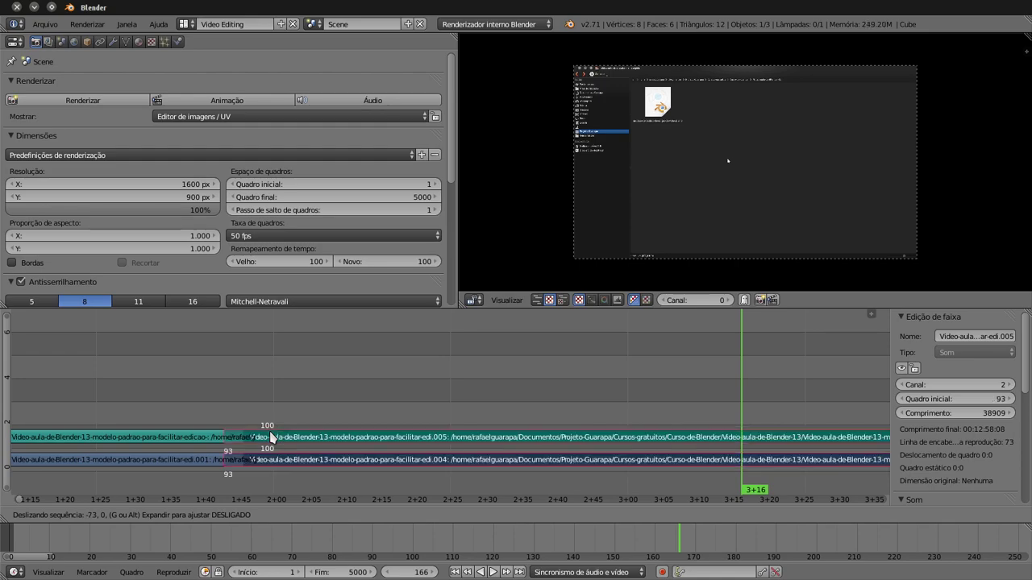
Drop the later strips, reselect them, and snap them to the playhead at 3+16.
click(272, 436)
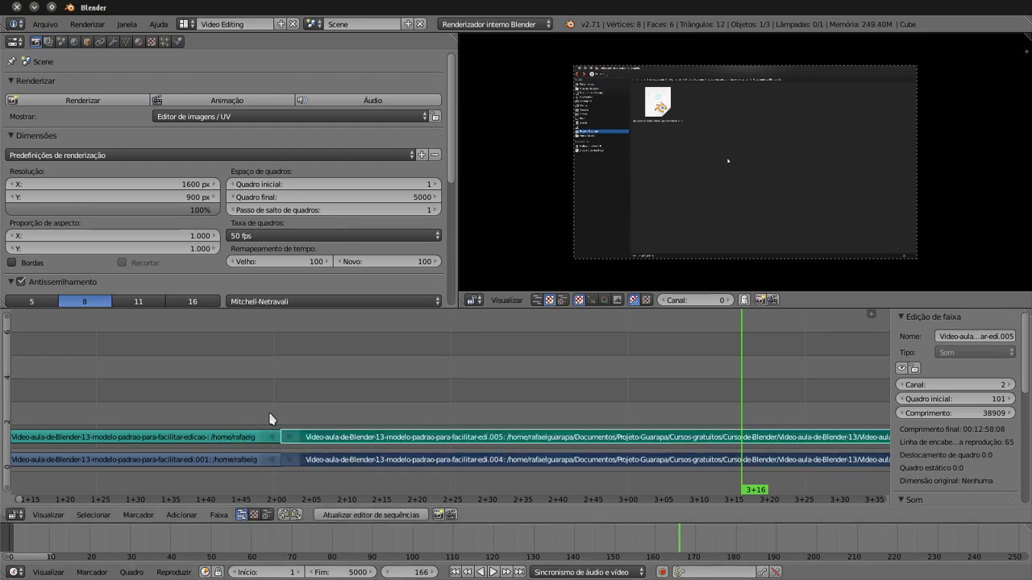
click(272, 427)
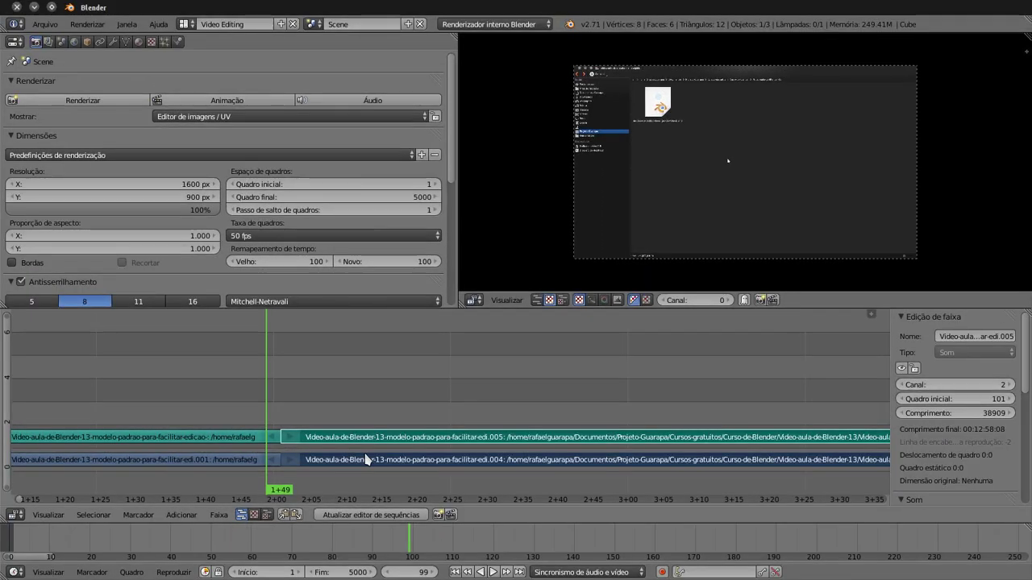
right_click(360, 462)
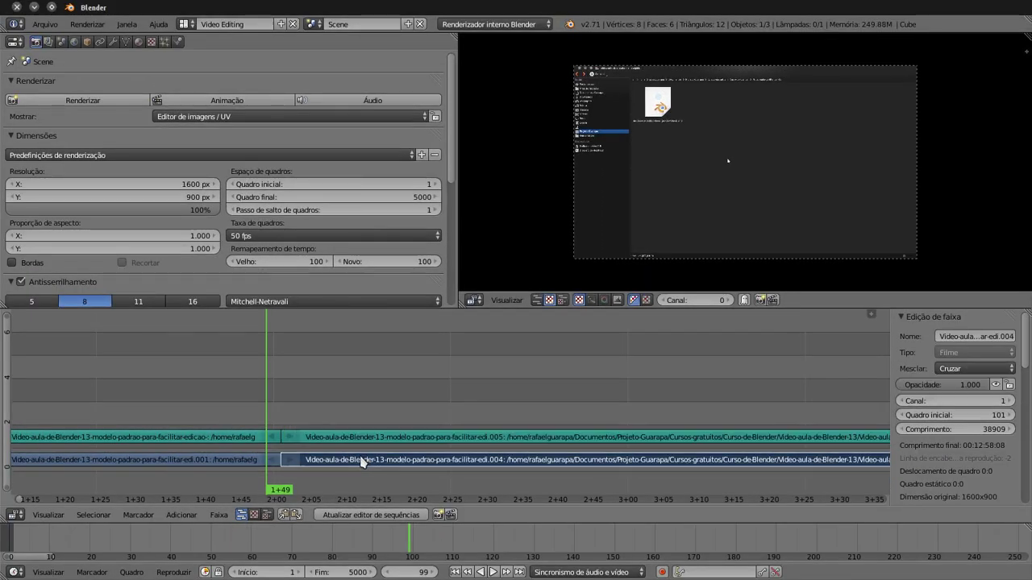
right_click(369, 444)
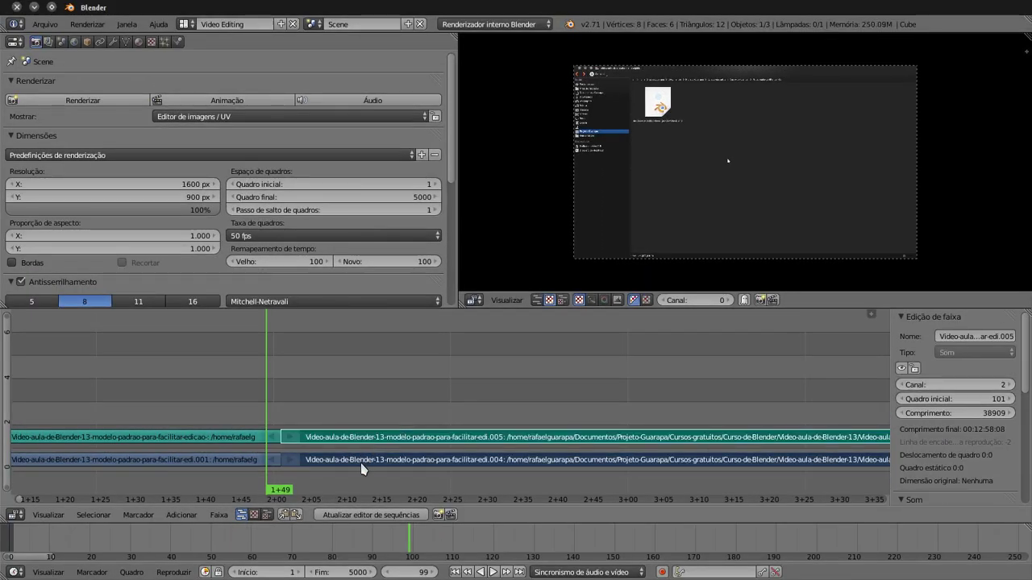
right_click(362, 466)
key(ctrl+z)
key(alt+a)
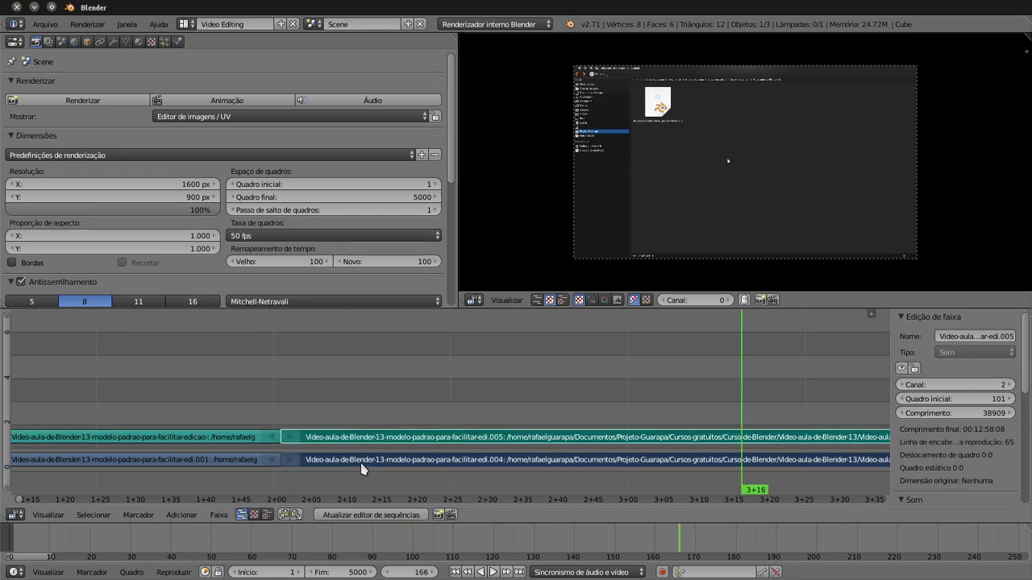
key(shift+s)
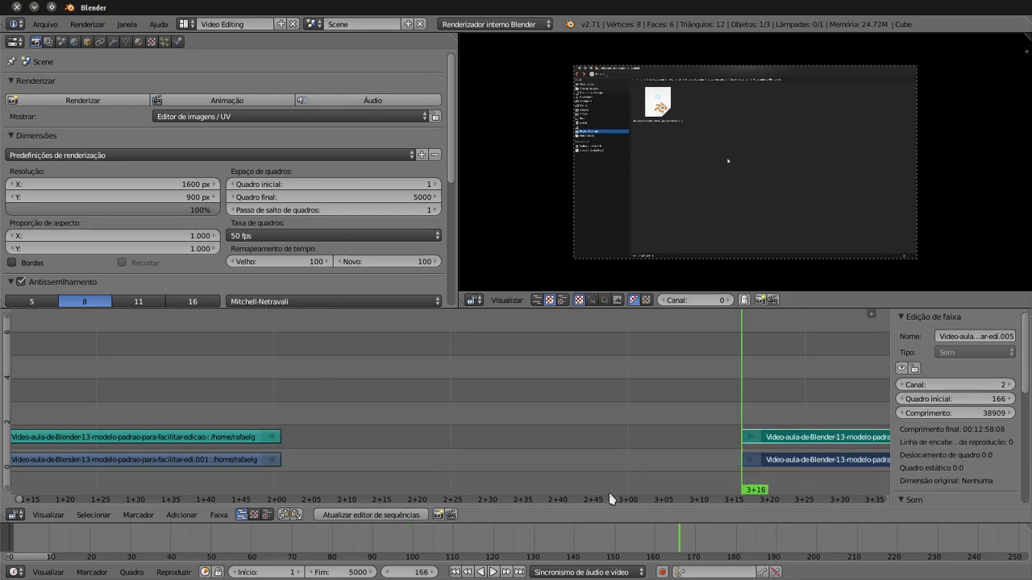
Slide the later strips beside the first pair, then snap them back to frame 166.
right_click(774, 464)
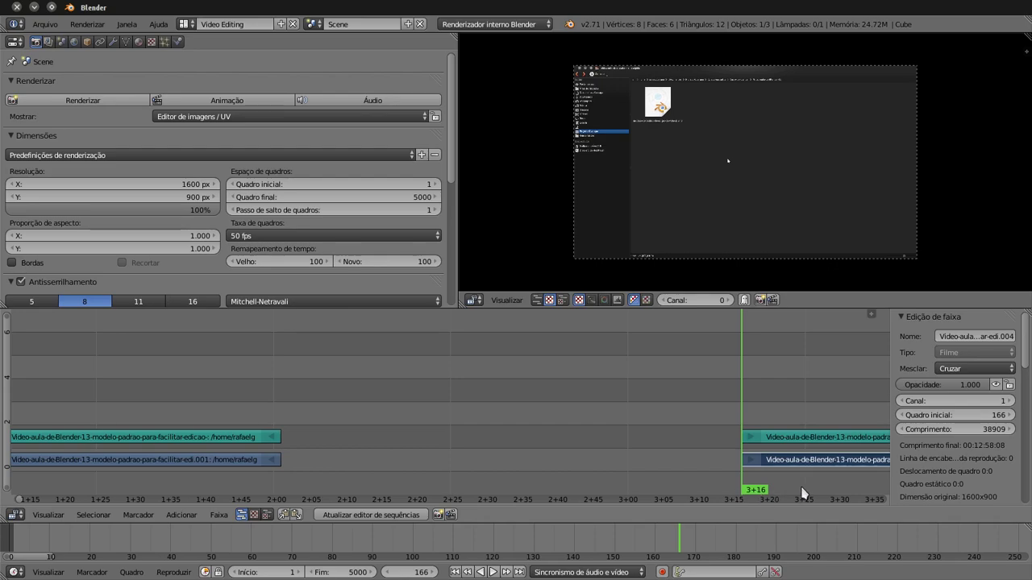
right_click(794, 442)
key(g)
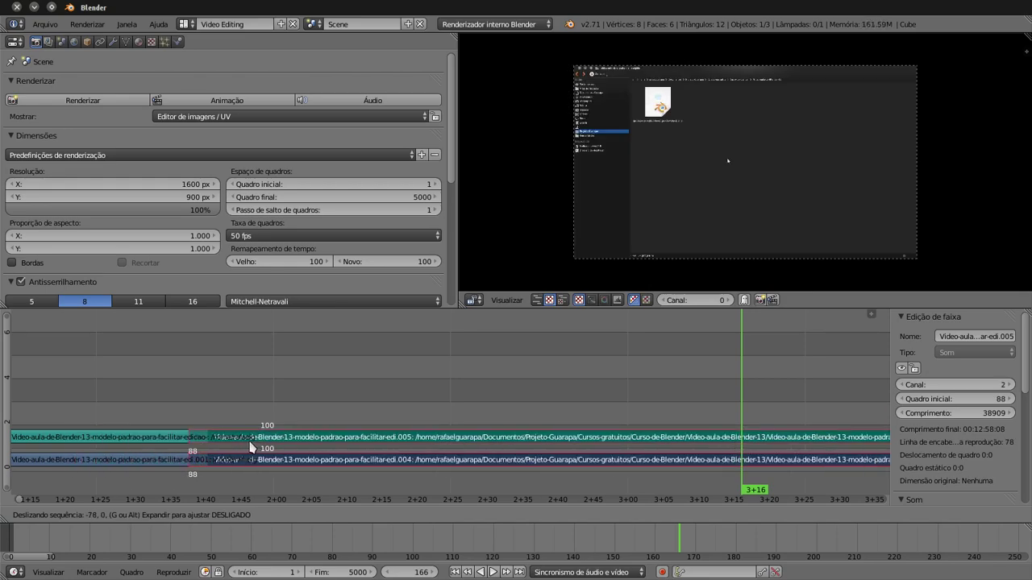
click(252, 447)
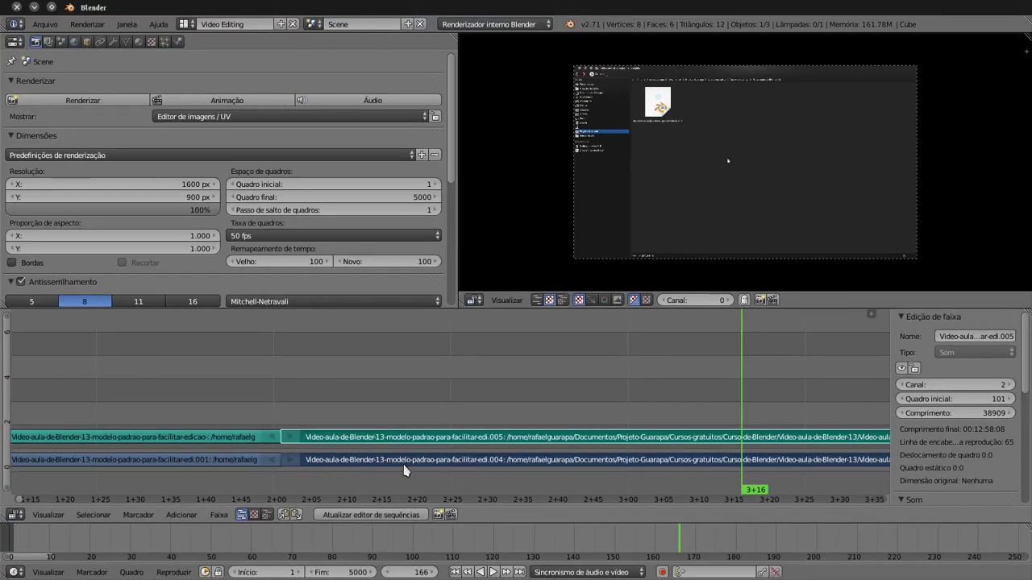
key(shift+s)
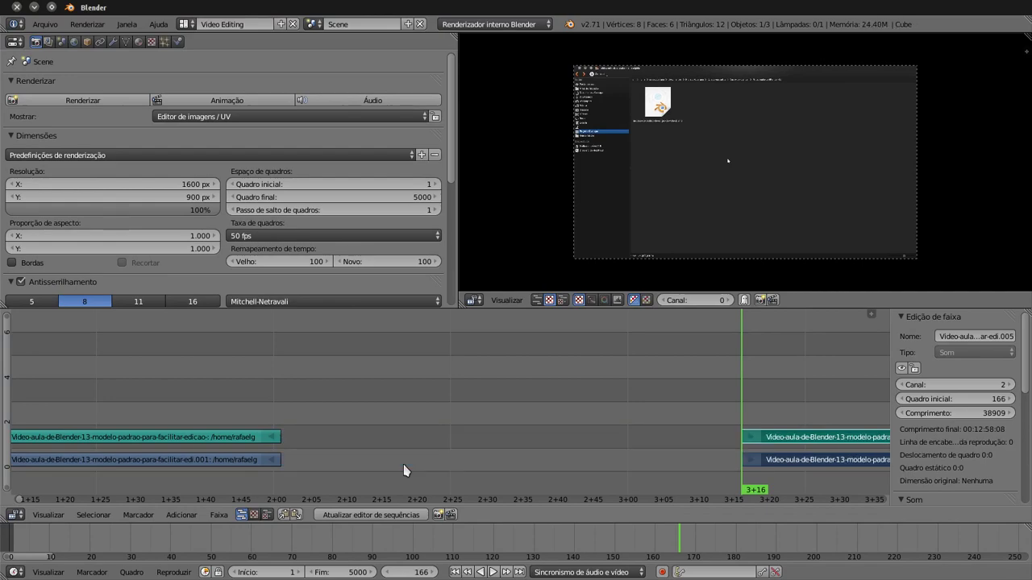
Move both later strips to start at frame 101, right after the opening piece.
right_click(790, 449)
shift+right_click(794, 442)
key(g)
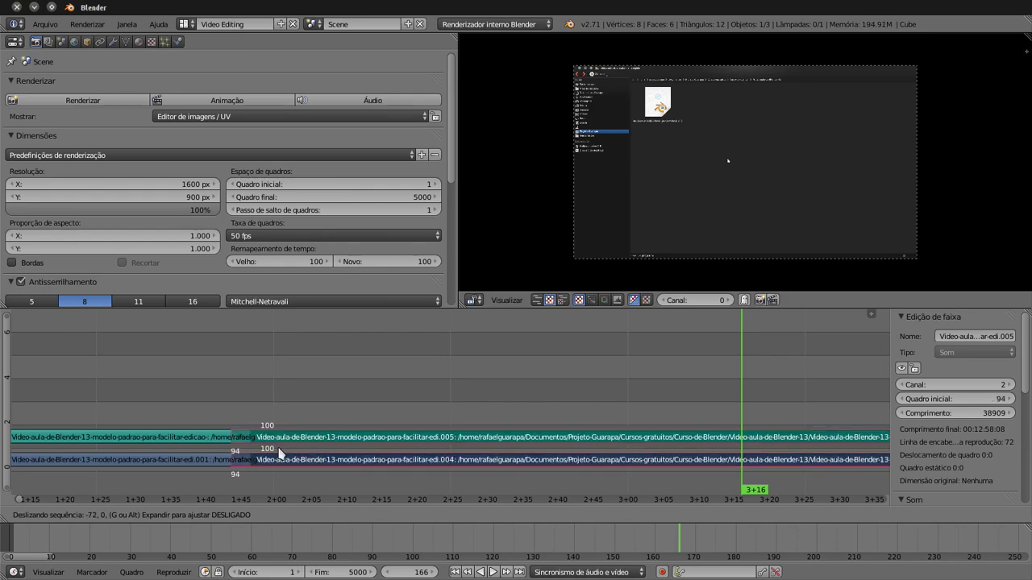
click(281, 453)
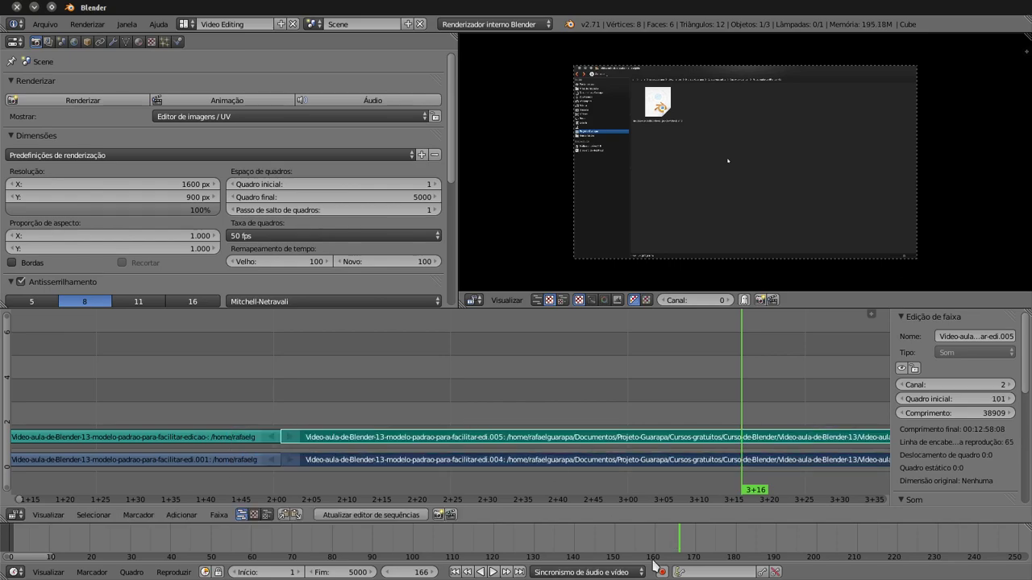
Play back the edit from frame 128 to check the join.
click(525, 538)
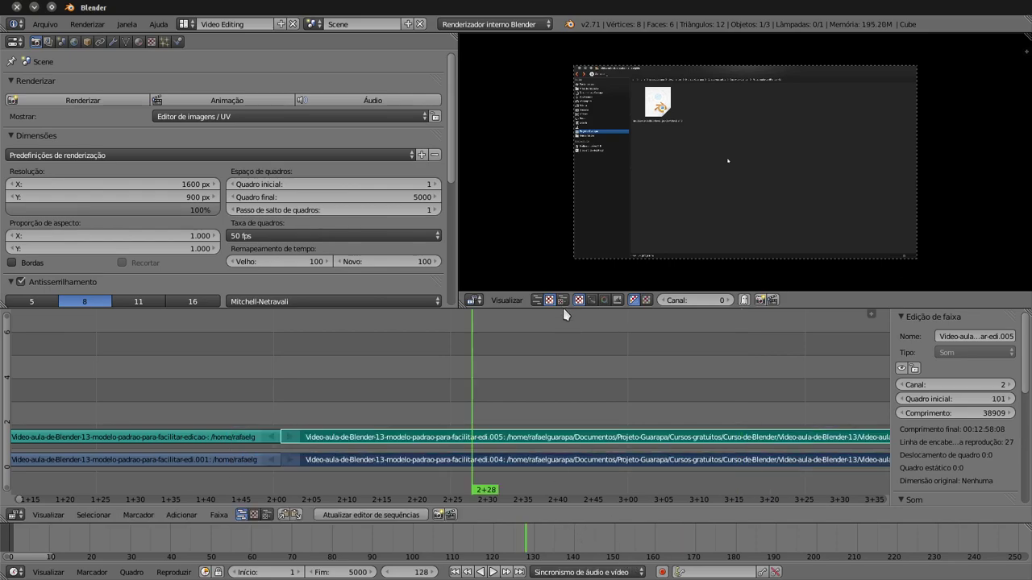
click(492, 572)
key(Home)
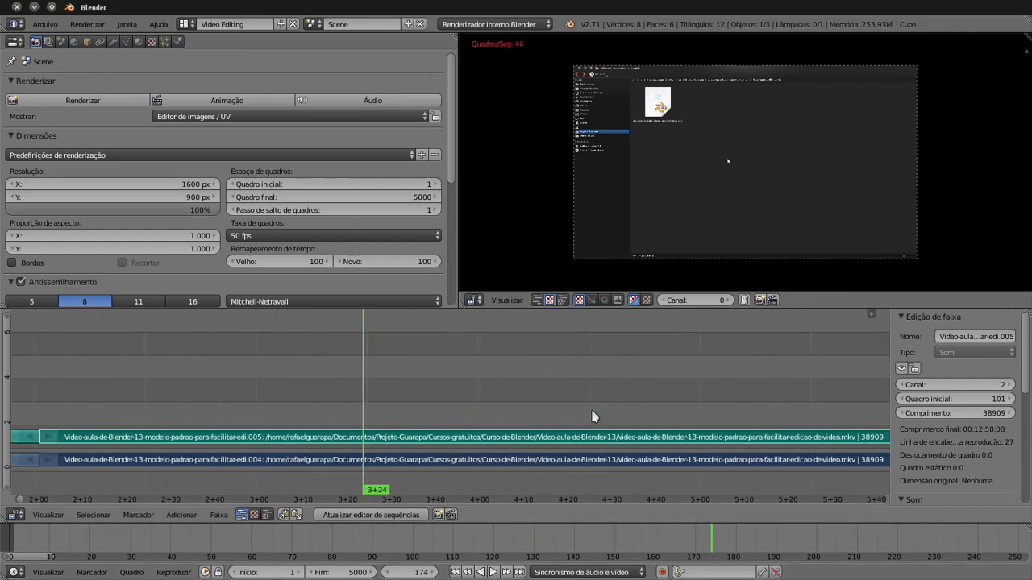
Cut both the channel-1 video and channel-2 sound strips at 4+25 (frame 225).
drag(594, 413, 590, 421)
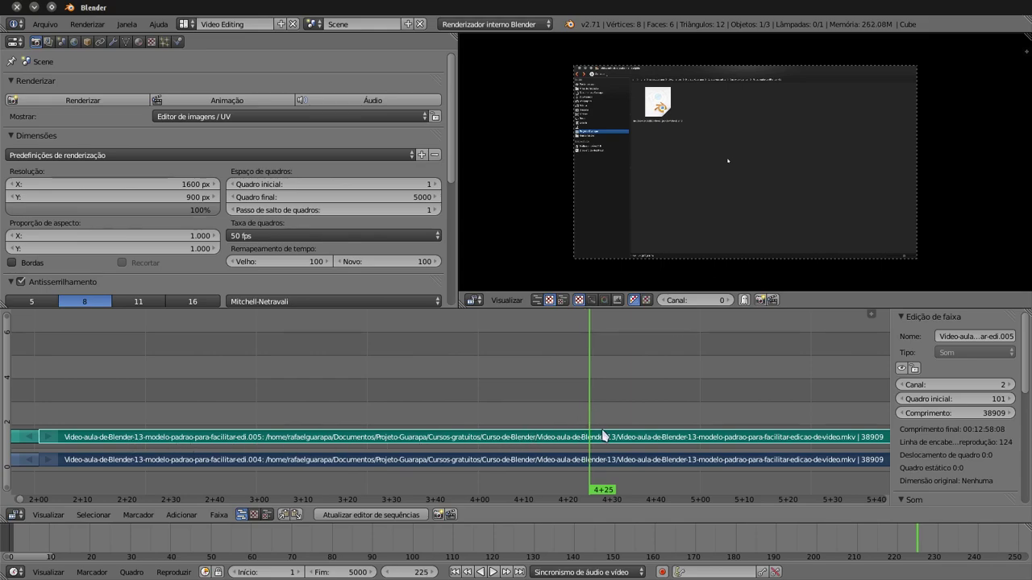
mouse_move(597, 411)
mouse_down()
mouse_move(701, 415)
mouse_move(590, 422)
mouse_up()
right_click(620, 462)
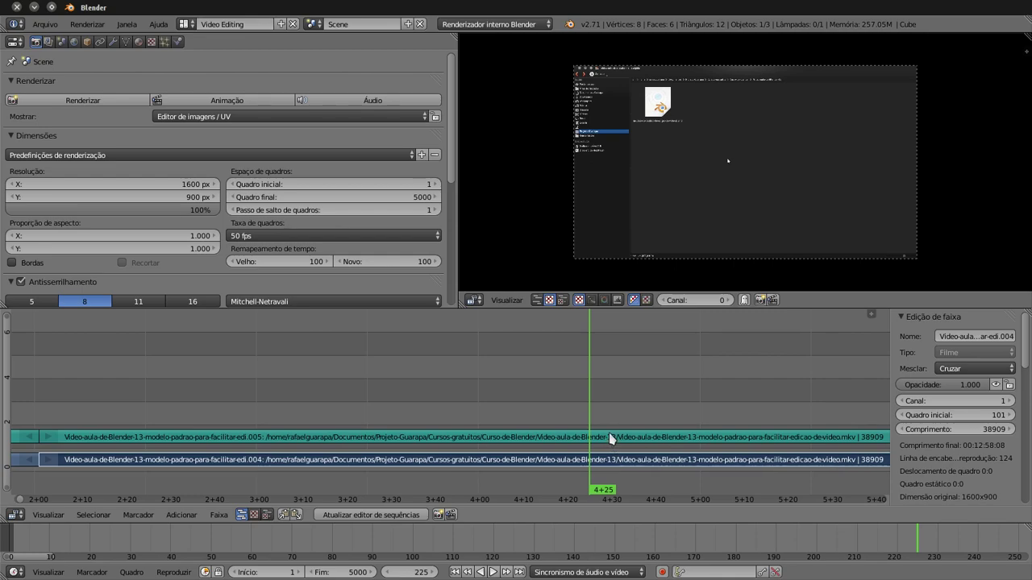
right_click(602, 440)
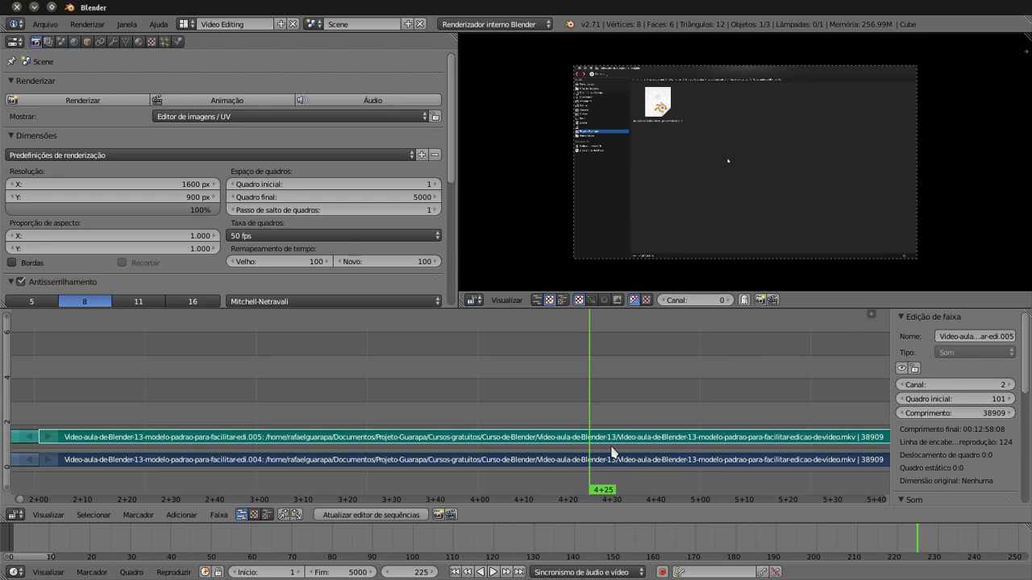
key(k)
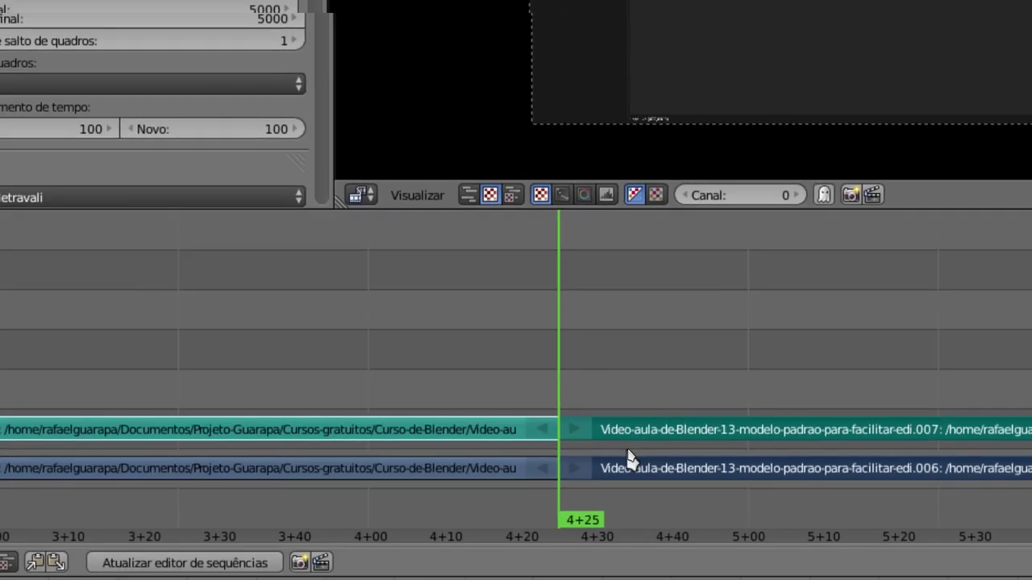
Cut the middle video and sound pieces at 6+00 and delete the stretch from 4+25.
drag(629, 460, 720, 421)
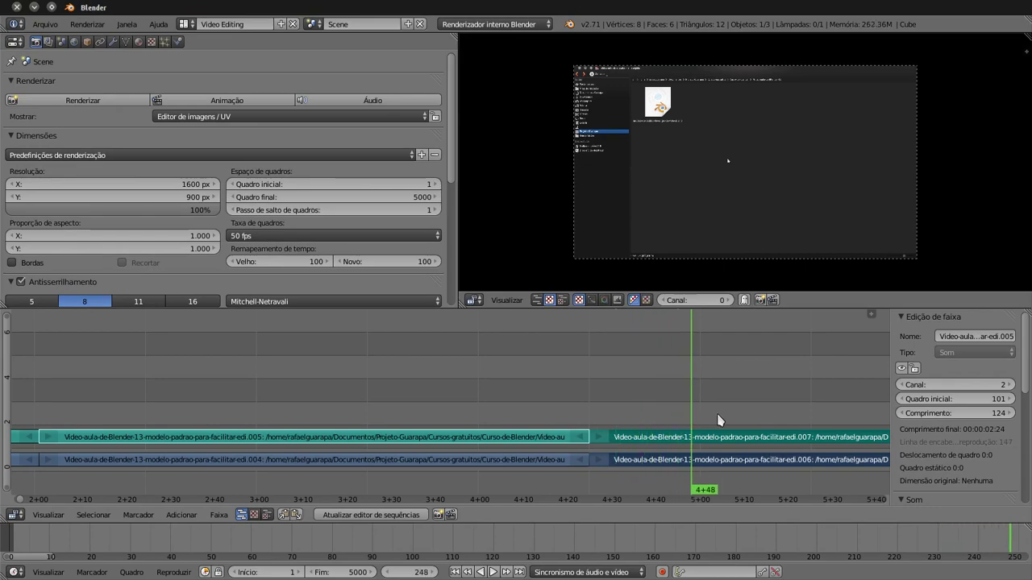
click(758, 477)
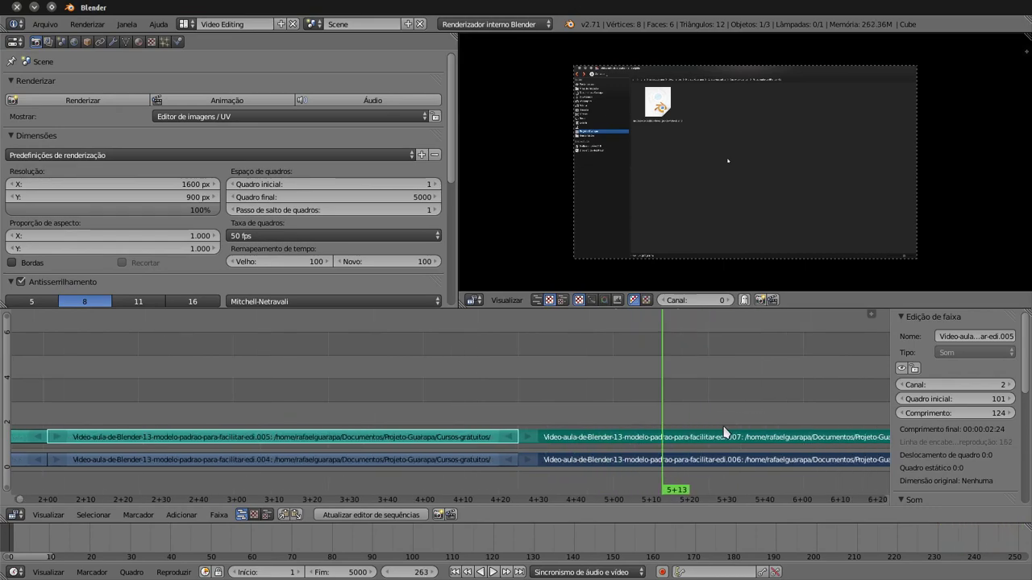
scroll(668, 427, right, 5)
drag(536, 418, 650, 427)
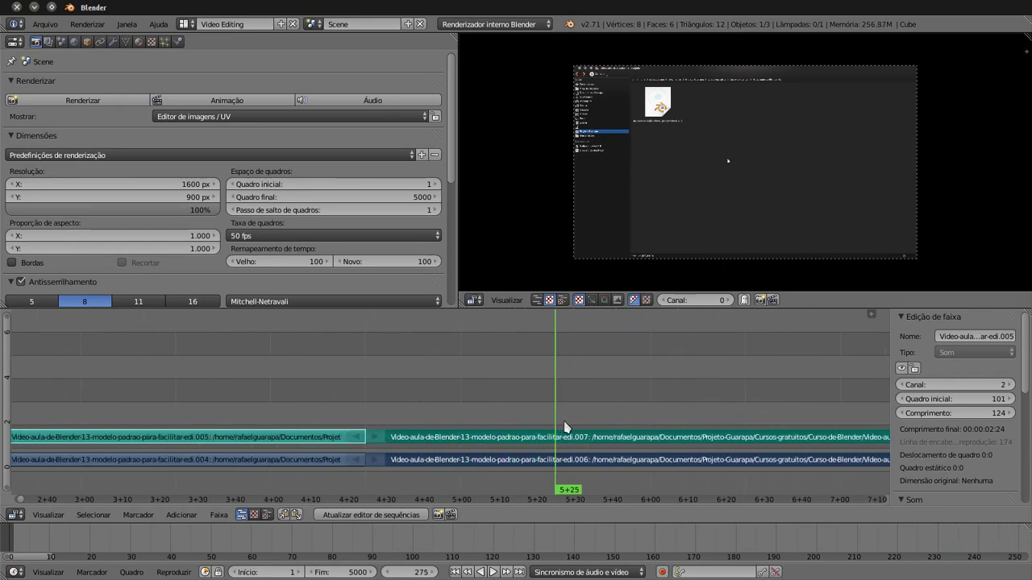
right_click(674, 465)
right_click(685, 442)
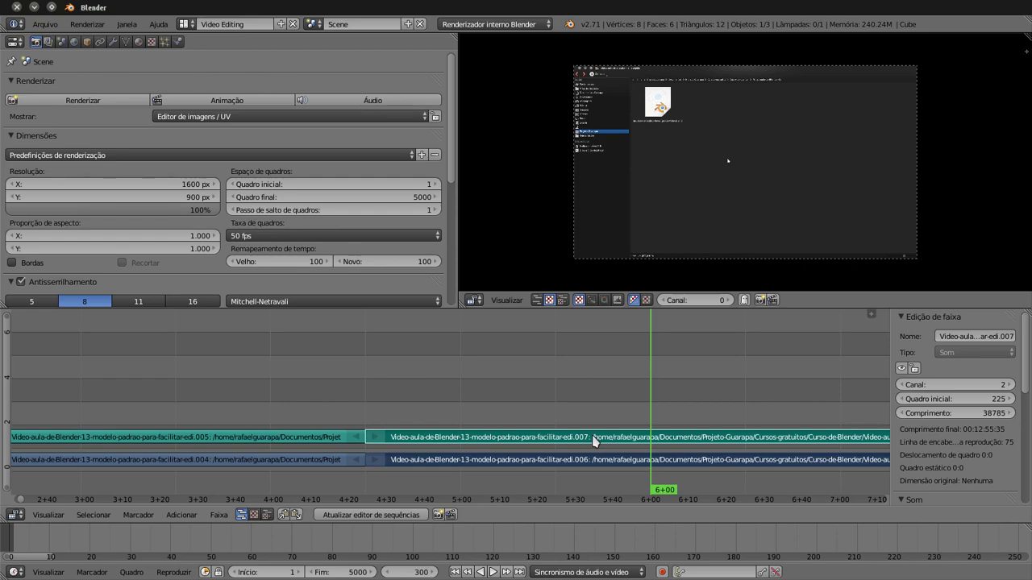
key(k)
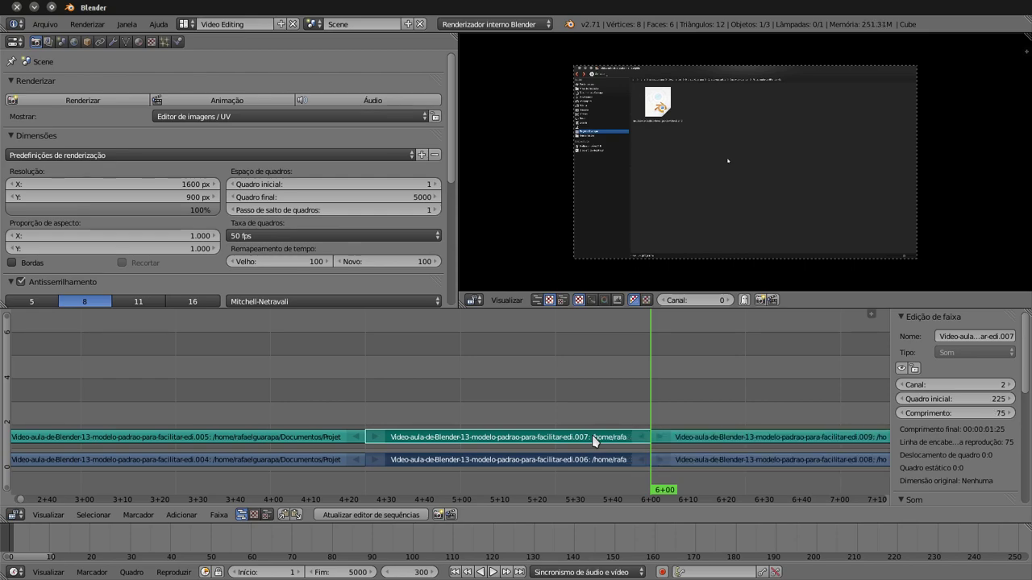
key(x)
click(592, 441)
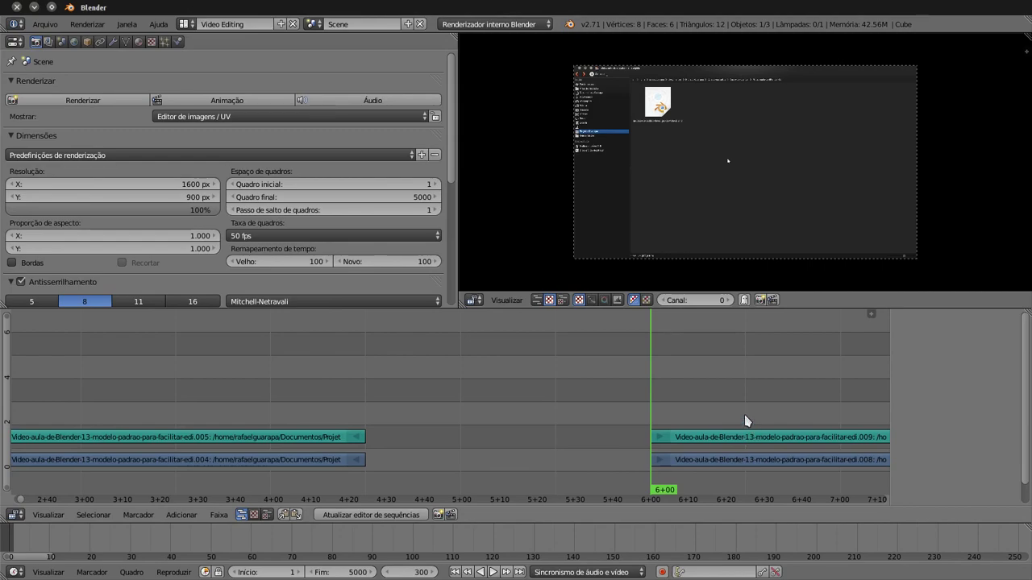
Move the playhead to 6+25 and select the later video and sound strips.
click(745, 417)
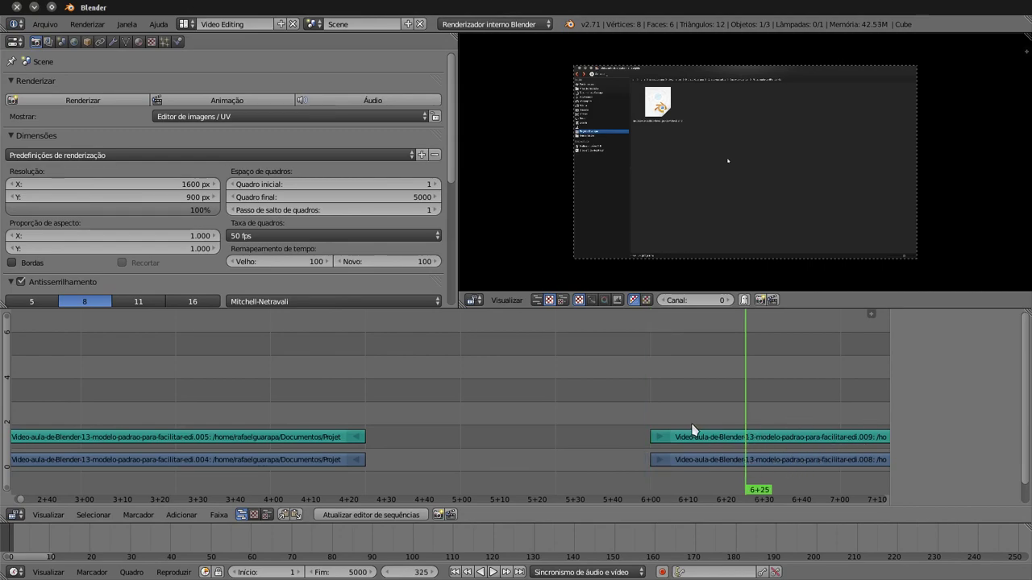
click(760, 461)
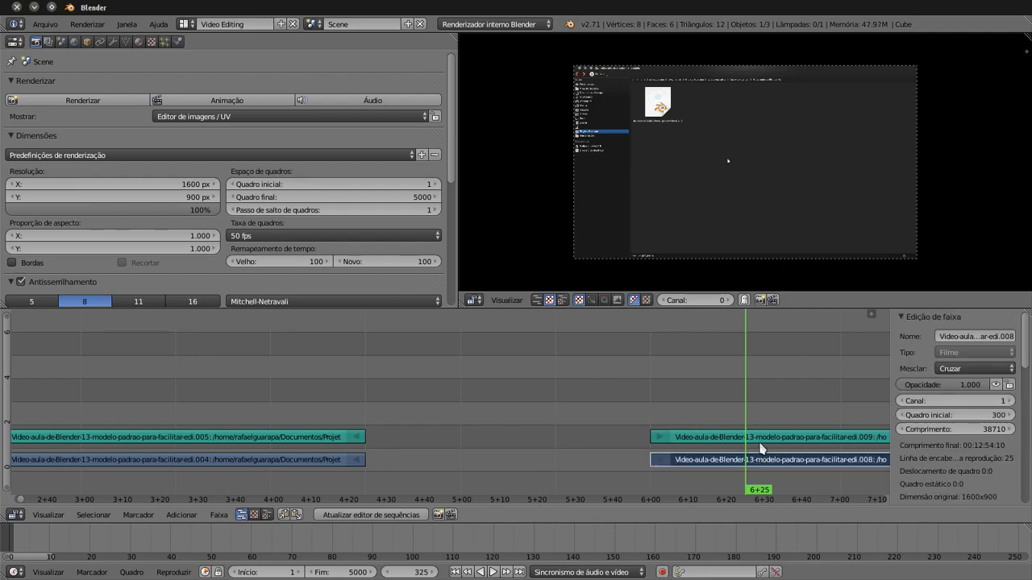
click(760, 442)
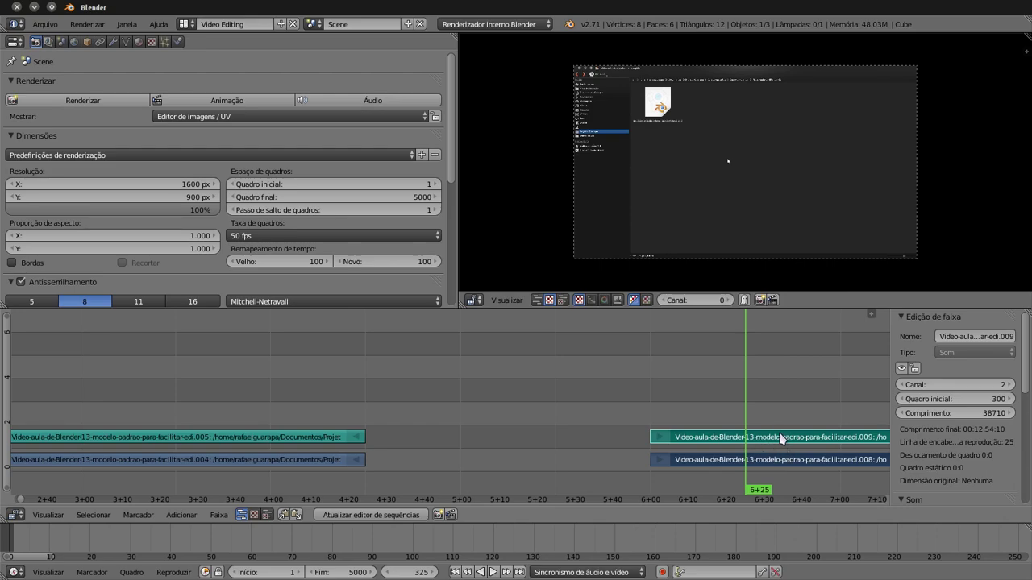
Cut both later strips at 6+25 and delete the short pieces cut off.
key(k)
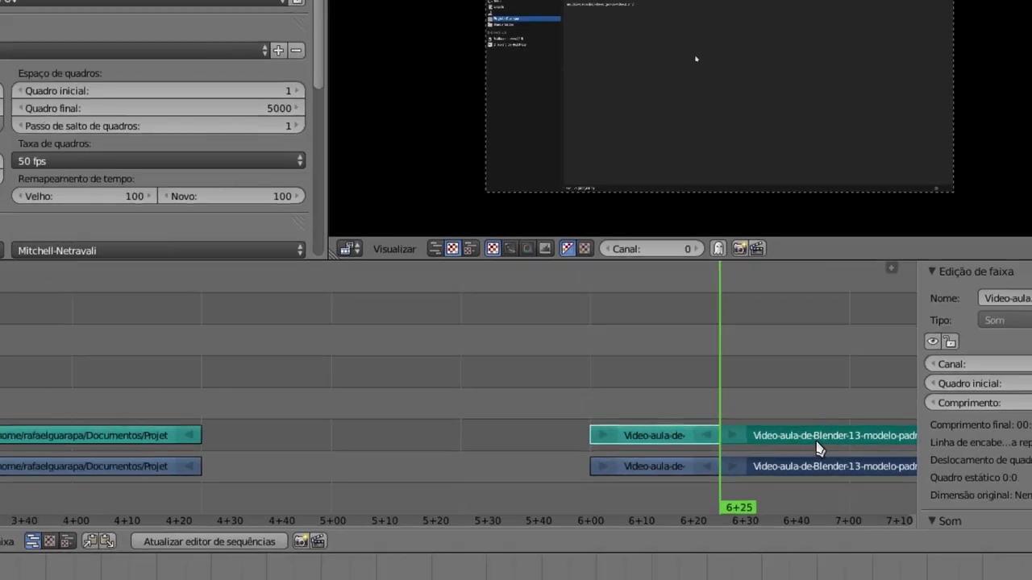
key(x)
click(752, 441)
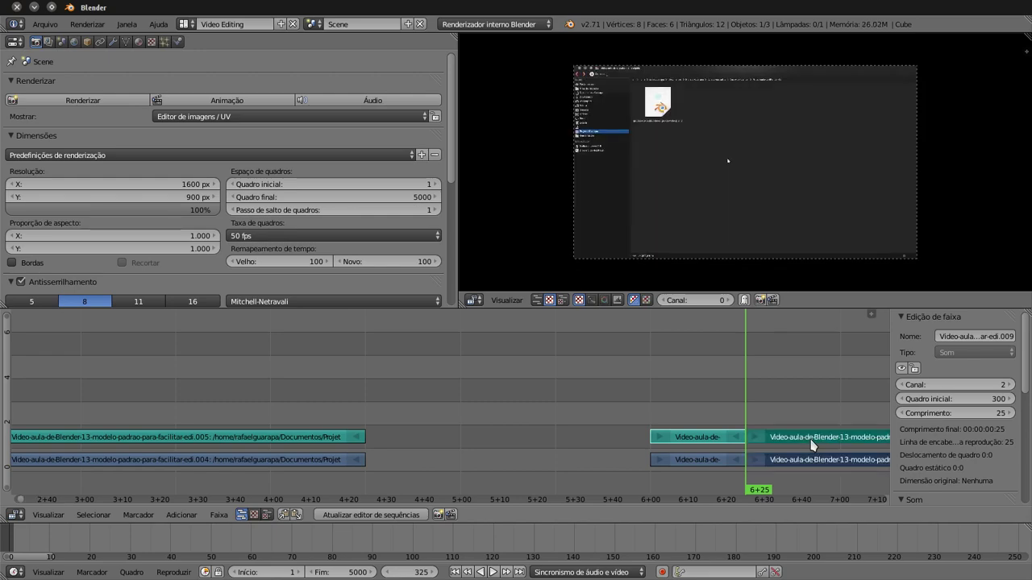
scroll(790, 451, down, 1)
scroll(742, 448, down, 2)
scroll(701, 444, down, 2)
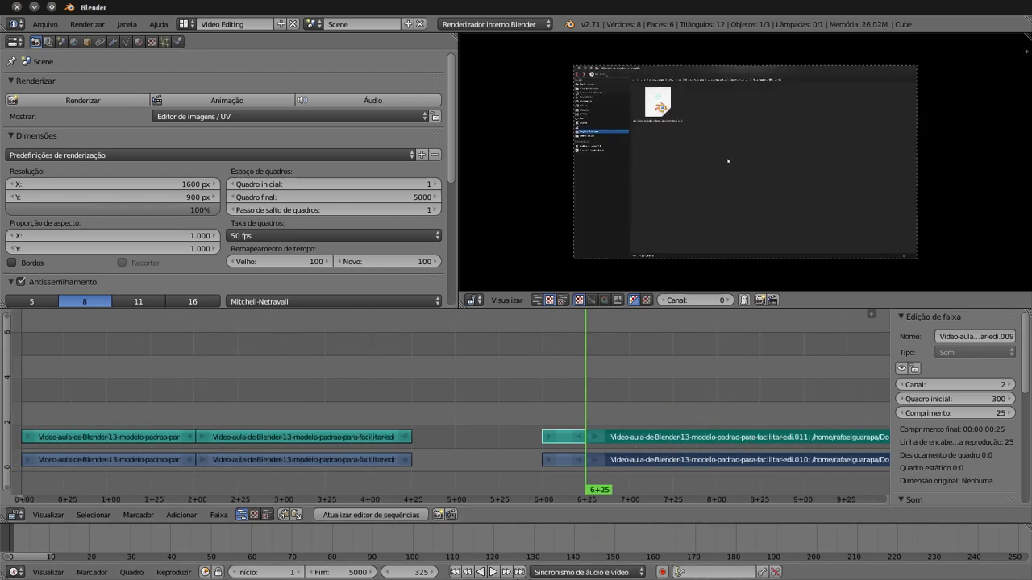
Play back, then cut the .010 video and .011 sound strips at 9+25.
key(alt+a)
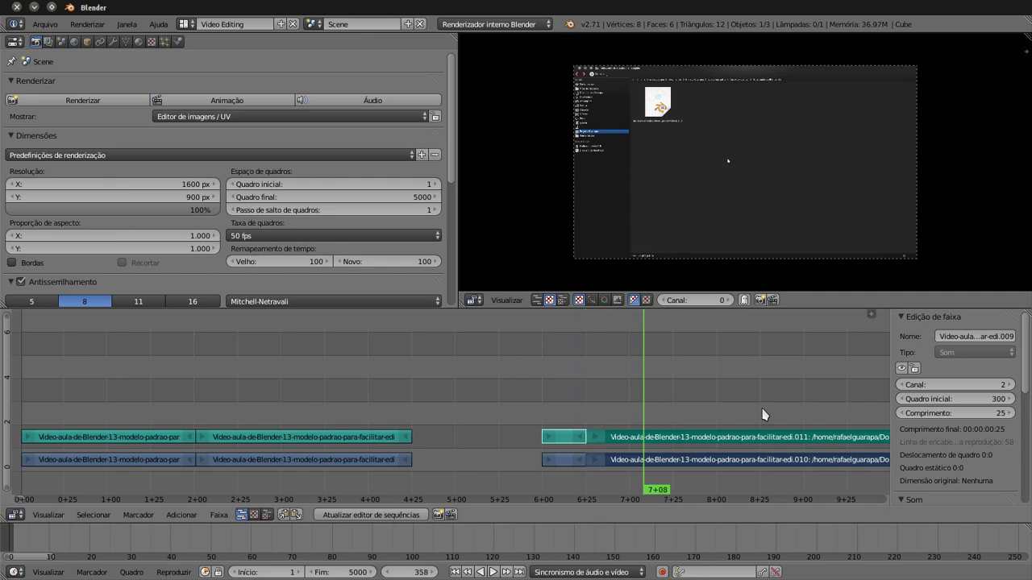
click(763, 413)
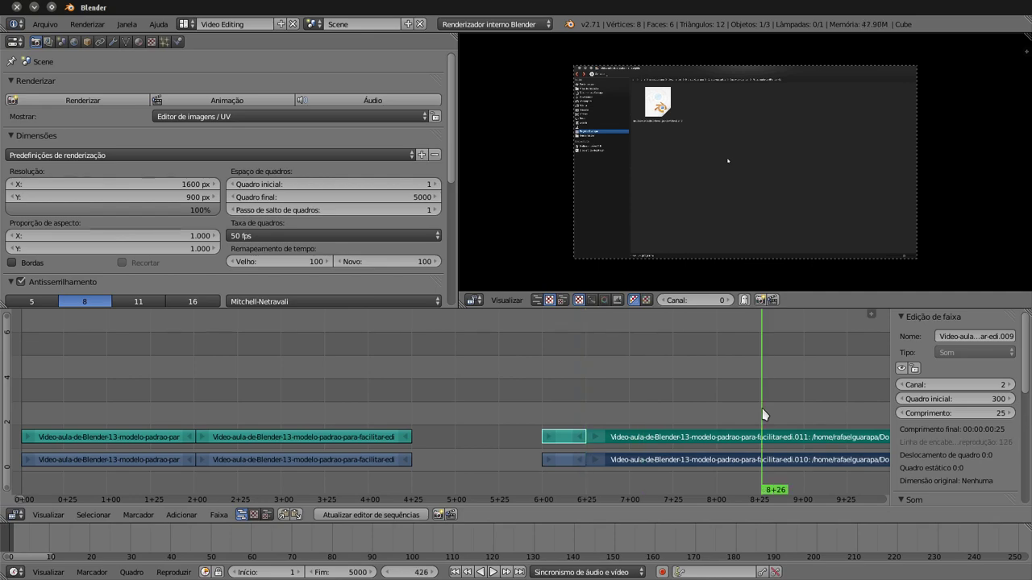
scroll(685, 439, up, 3)
scroll(601, 455, up, 1)
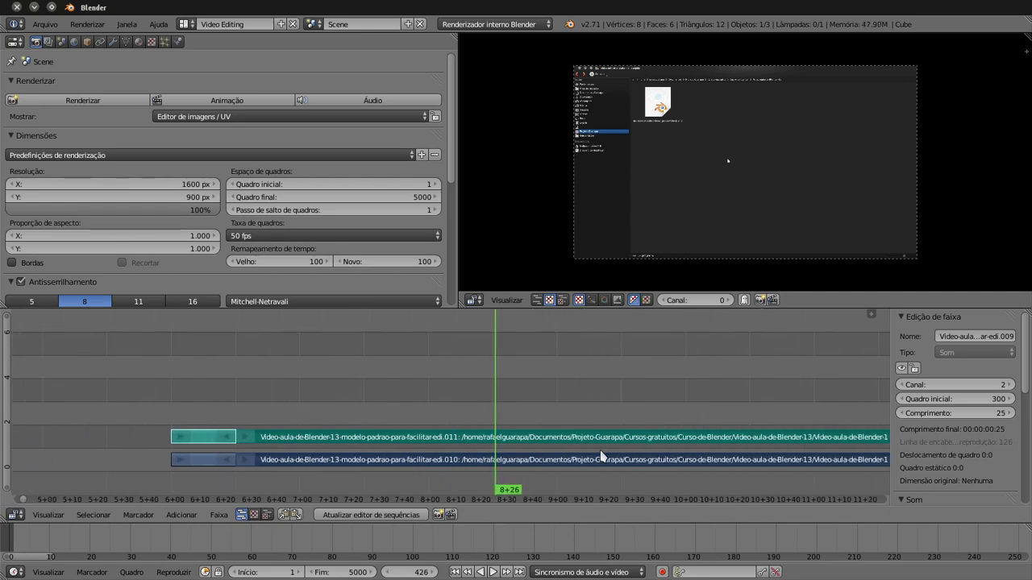
scroll(601, 455, right, 2)
click(488, 421)
click(498, 421)
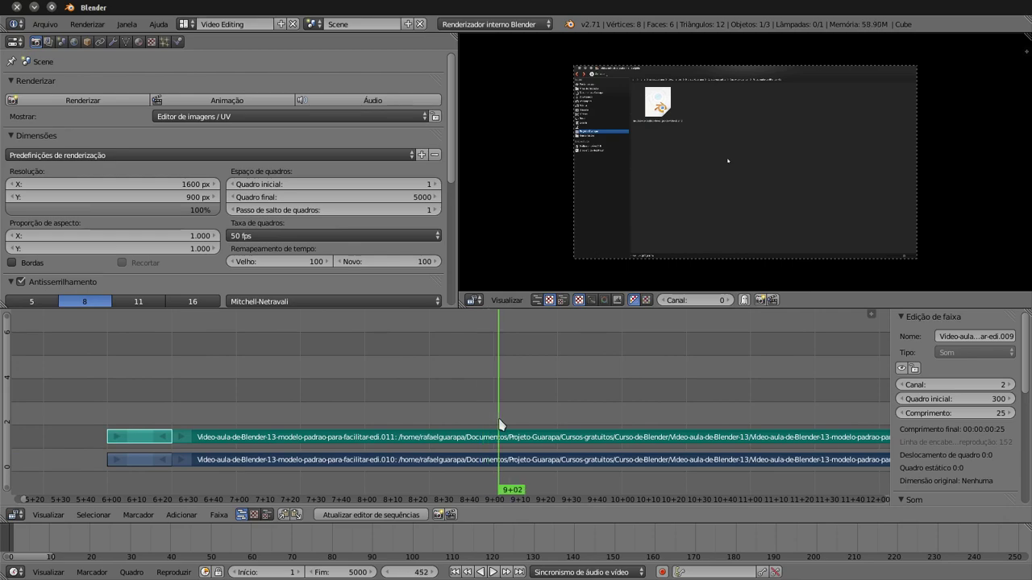
click(557, 412)
right_click(596, 461)
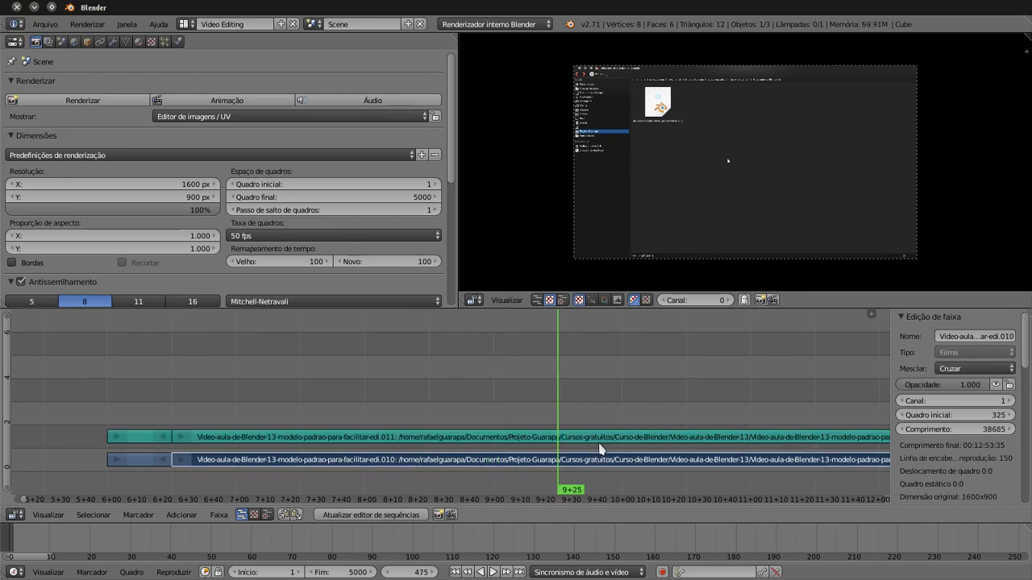
right_click(566, 442)
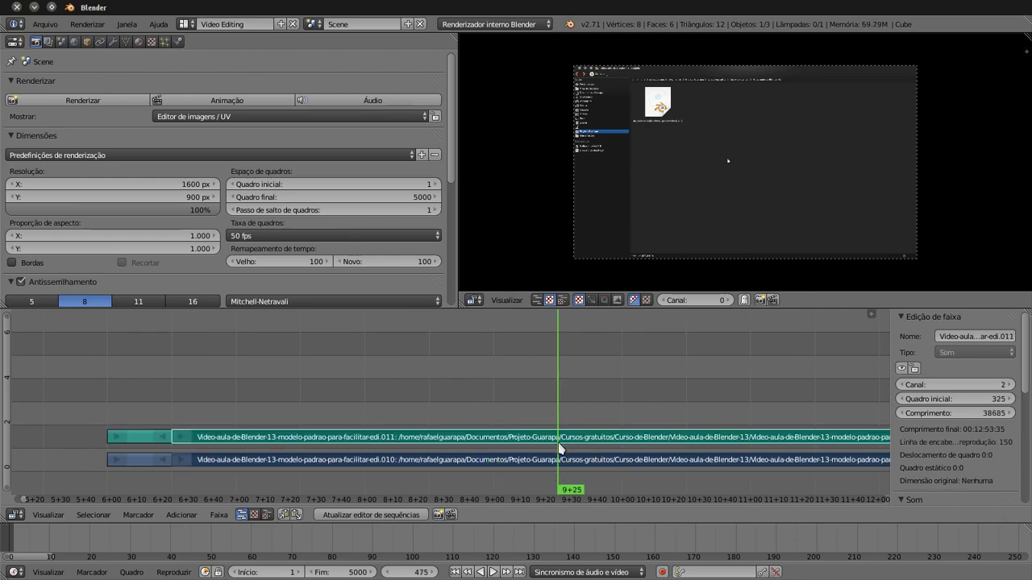
key(k)
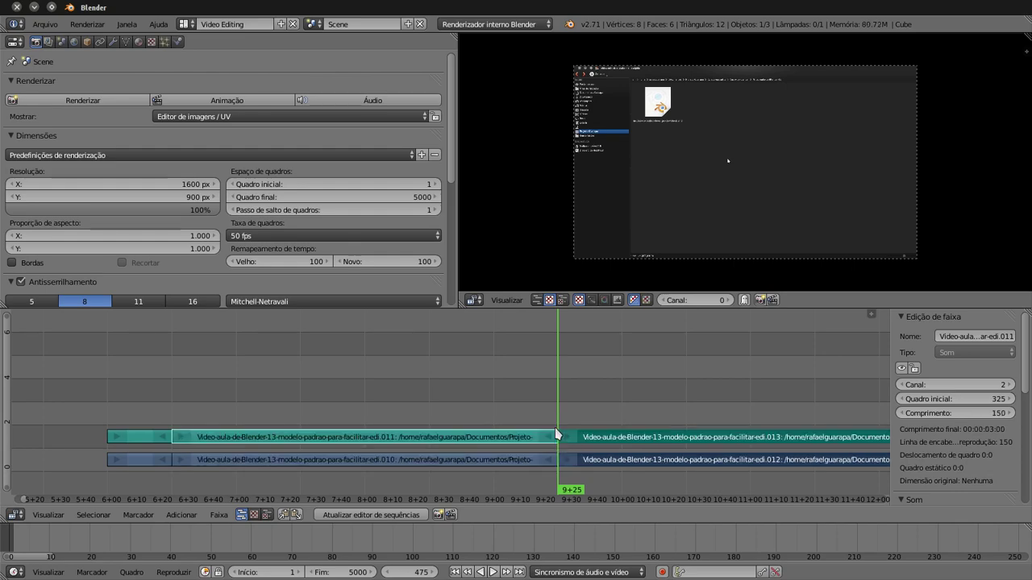
Move the playhead past 9+25 and select the new .013 sound and .012 video pieces.
drag(577, 418, 684, 421)
right_click(691, 439)
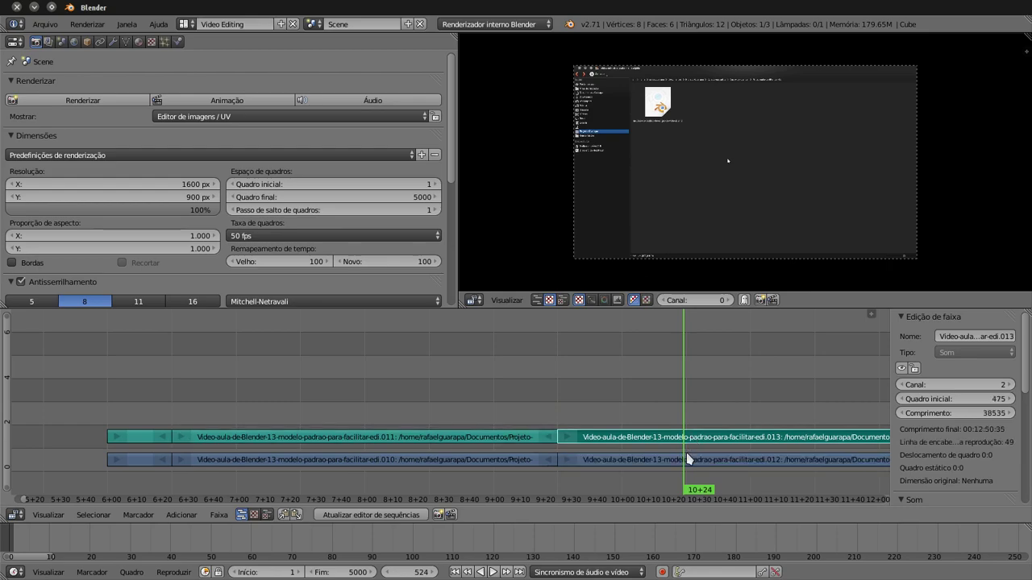
right_click(691, 461)
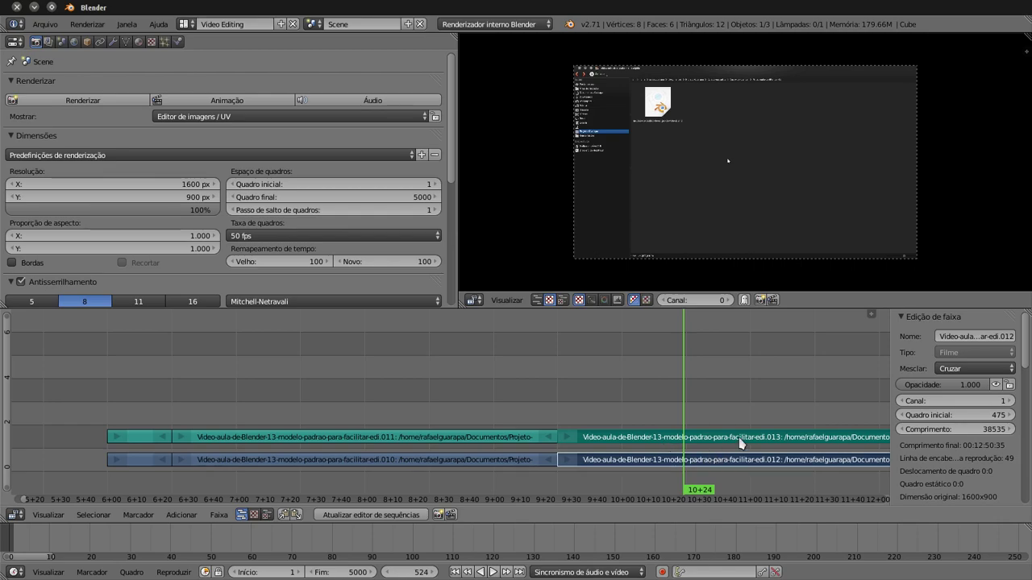
Cut both strips at 10+24 to isolate the 49-frame piece, undoing an accidental deletion.
key(k)
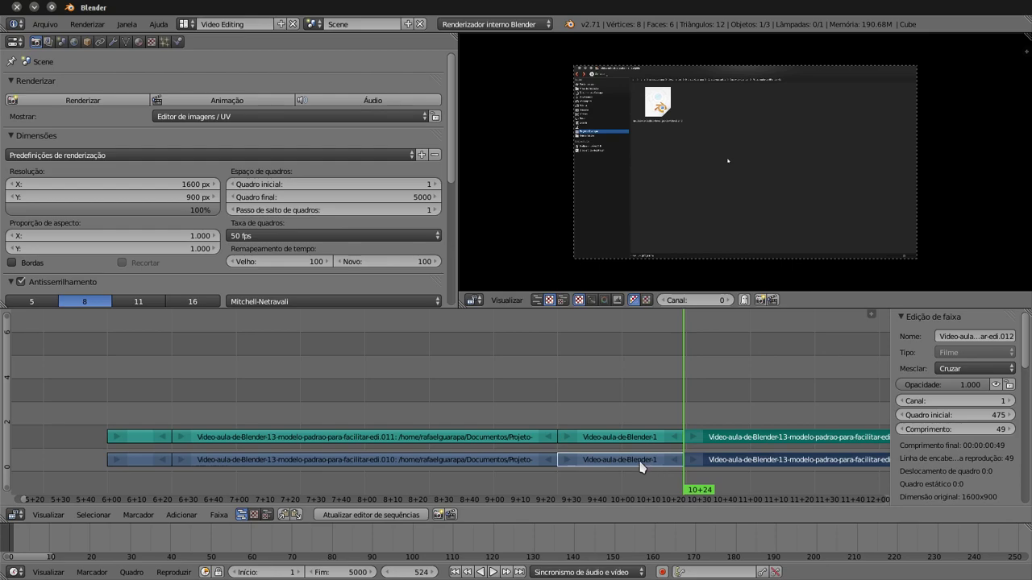
key(x)
click(728, 462)
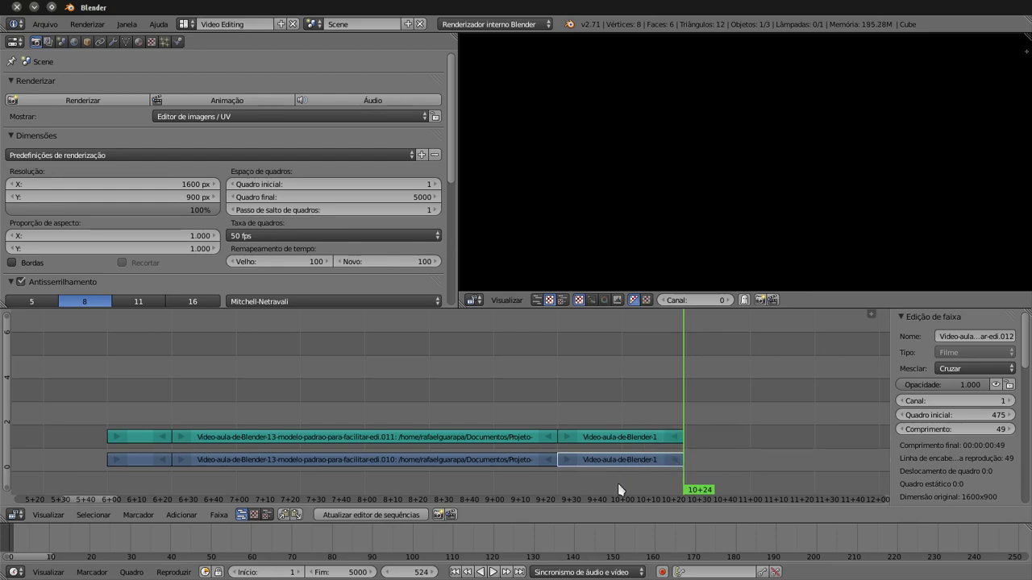
key(ctrl+z)
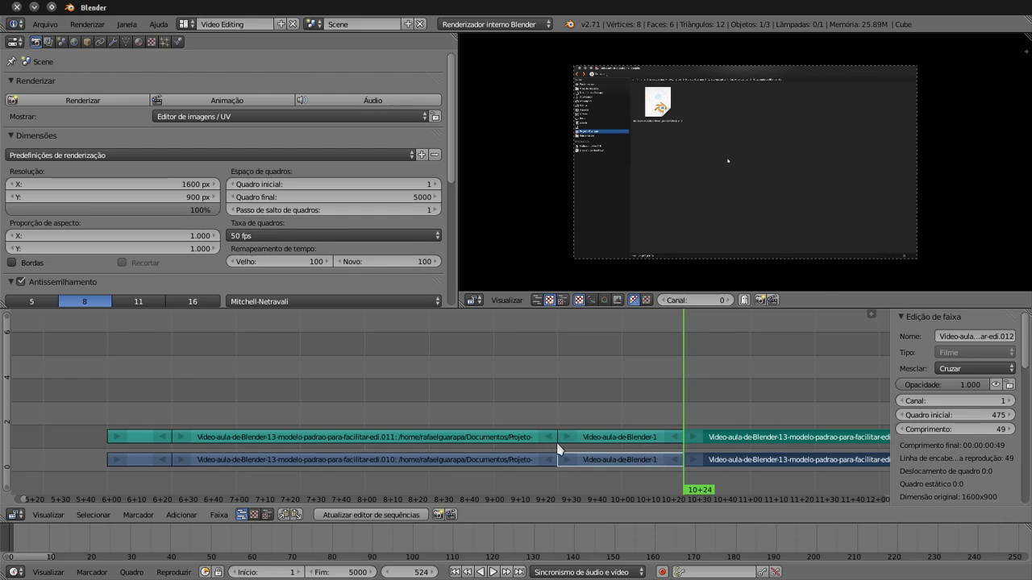
right_click(632, 440)
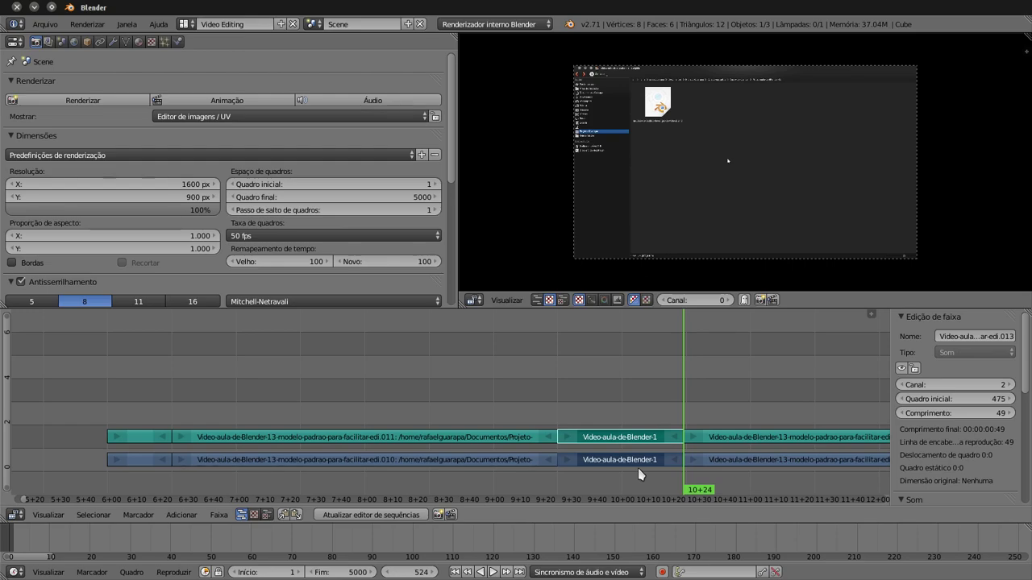
right_click(636, 473)
right_click(637, 472)
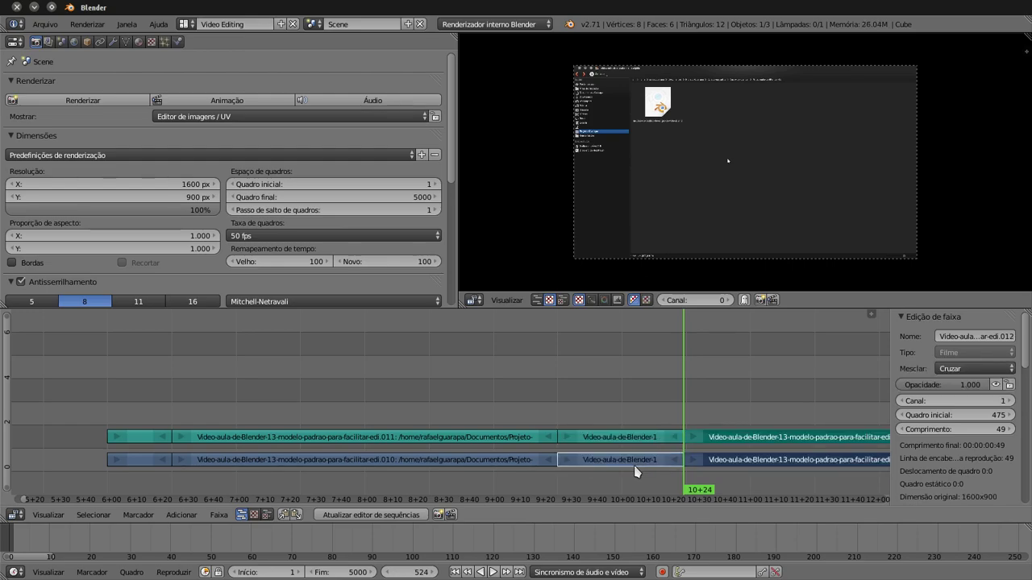
key(ctrl+z)
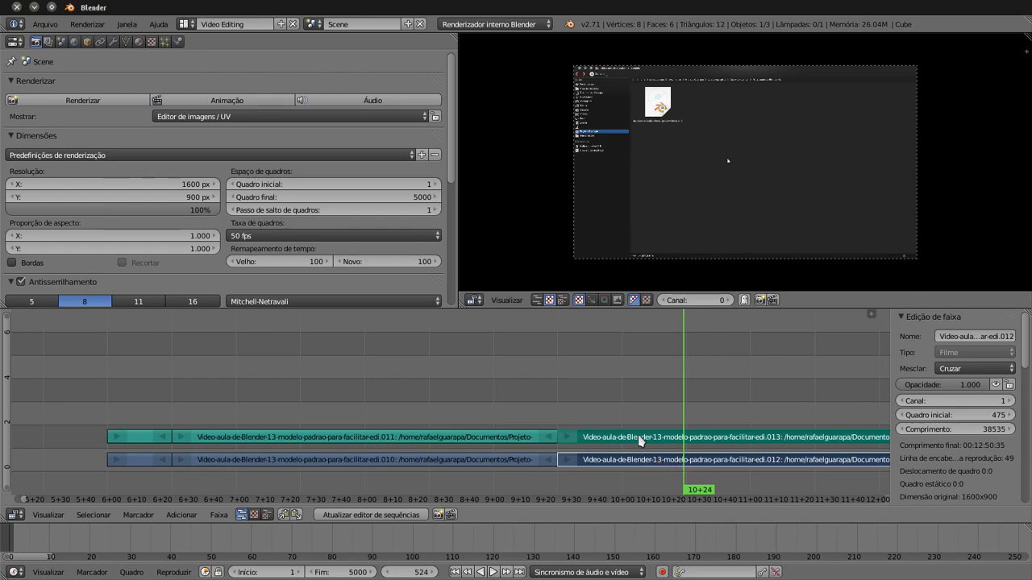
key(ctrl+shift+z)
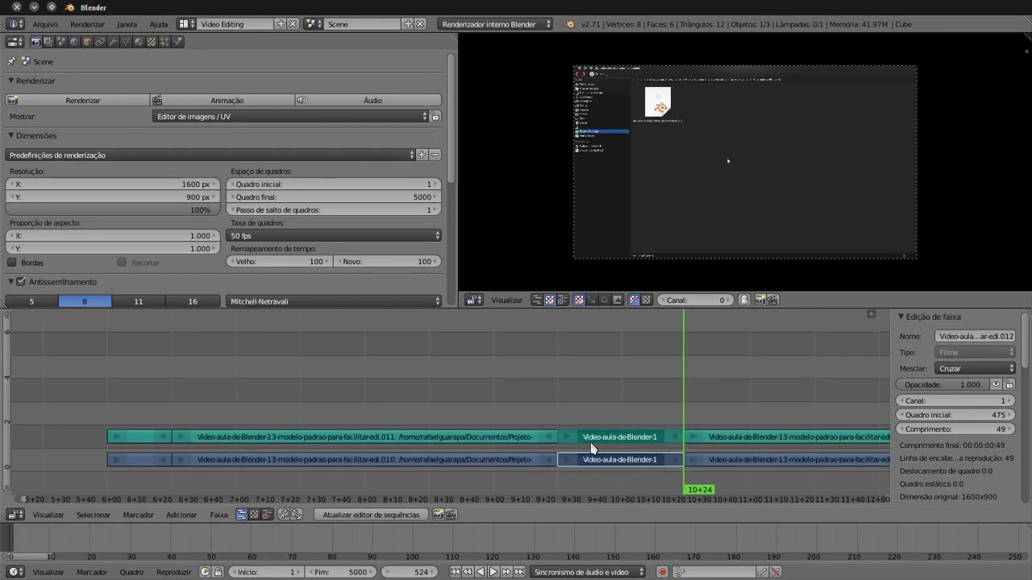
Delete the two 49-frame pieces and grab the strips after the gap to slide them left.
key(x)
click(645, 441)
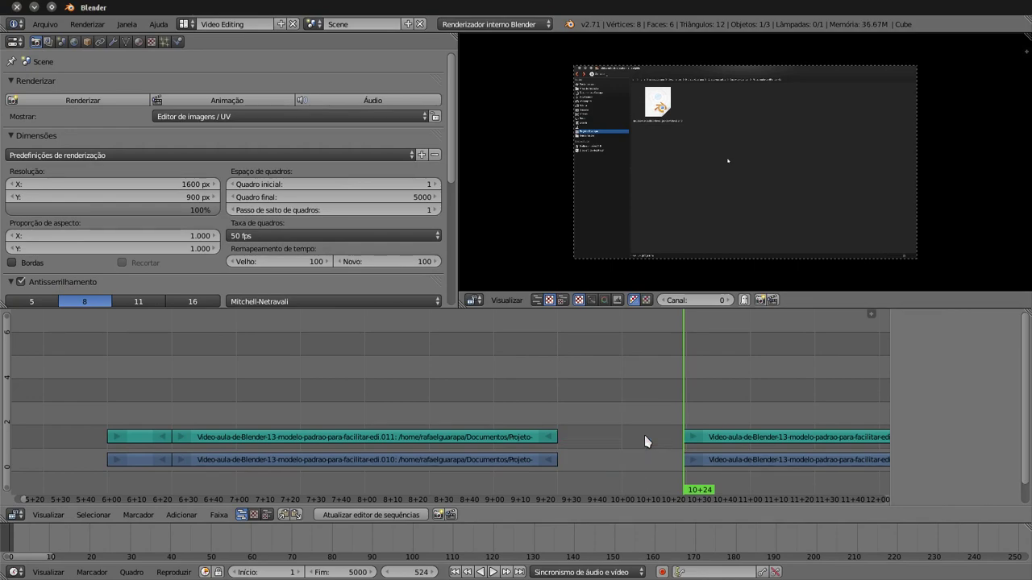
click(724, 437)
shift+click(732, 460)
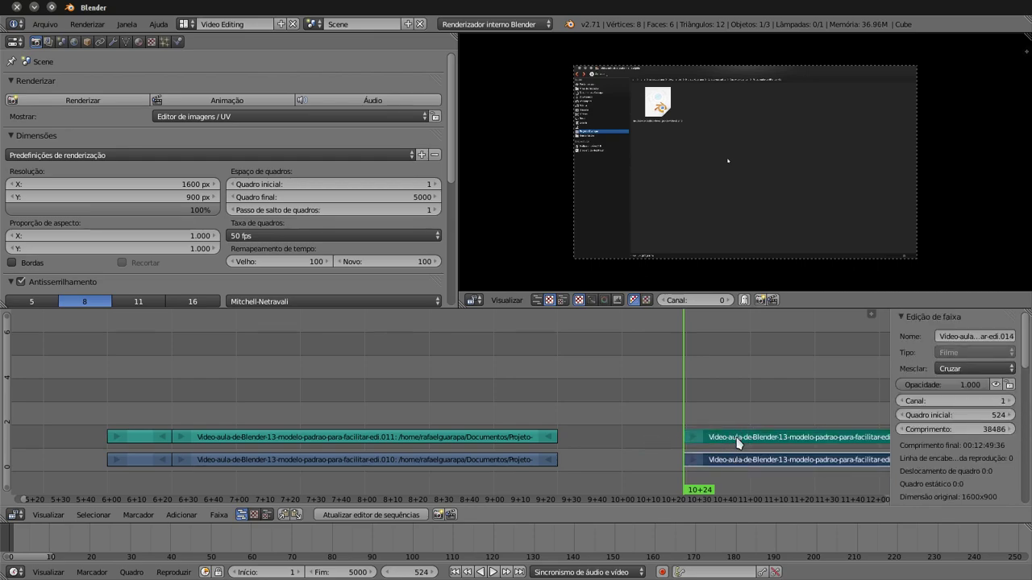
key(g)
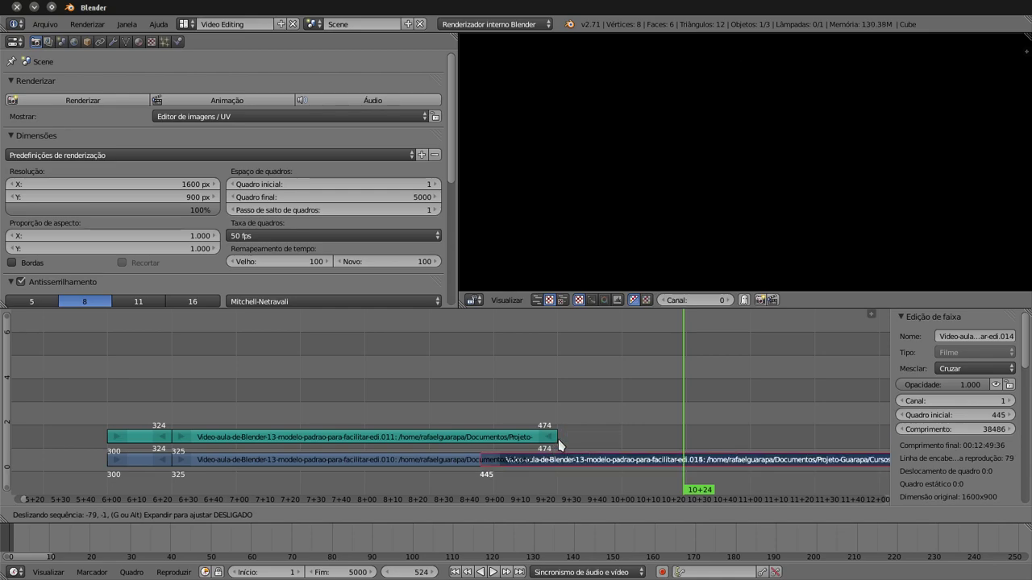
Drop the later strips at frame 475, then set the playhead near 9+18.
click(555, 442)
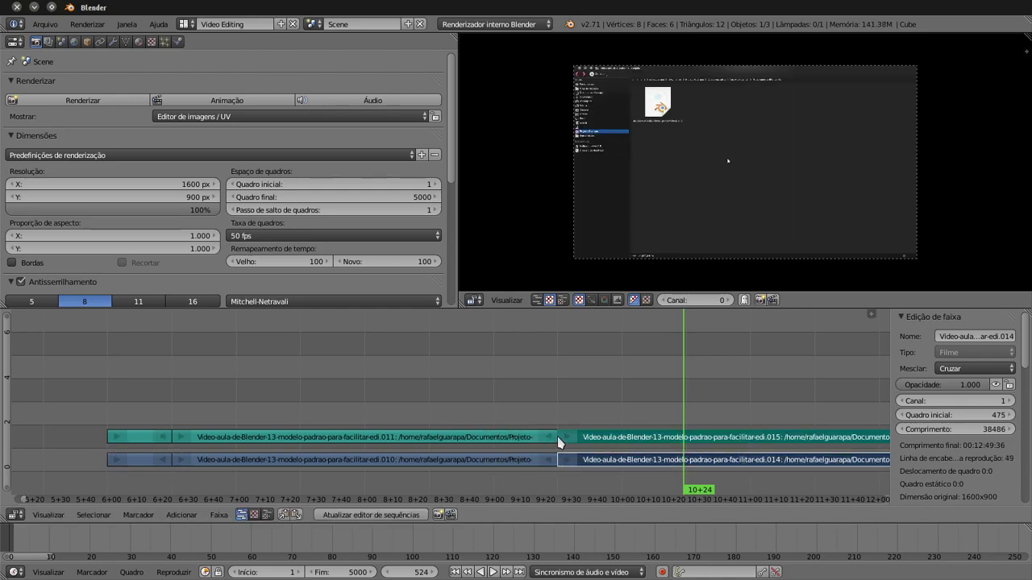
click(559, 433)
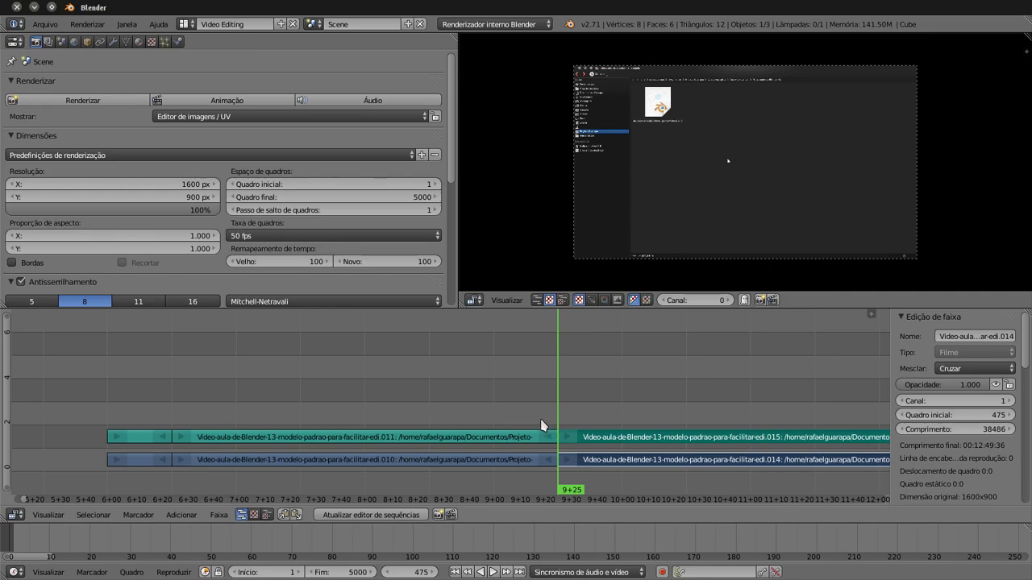
click(541, 420)
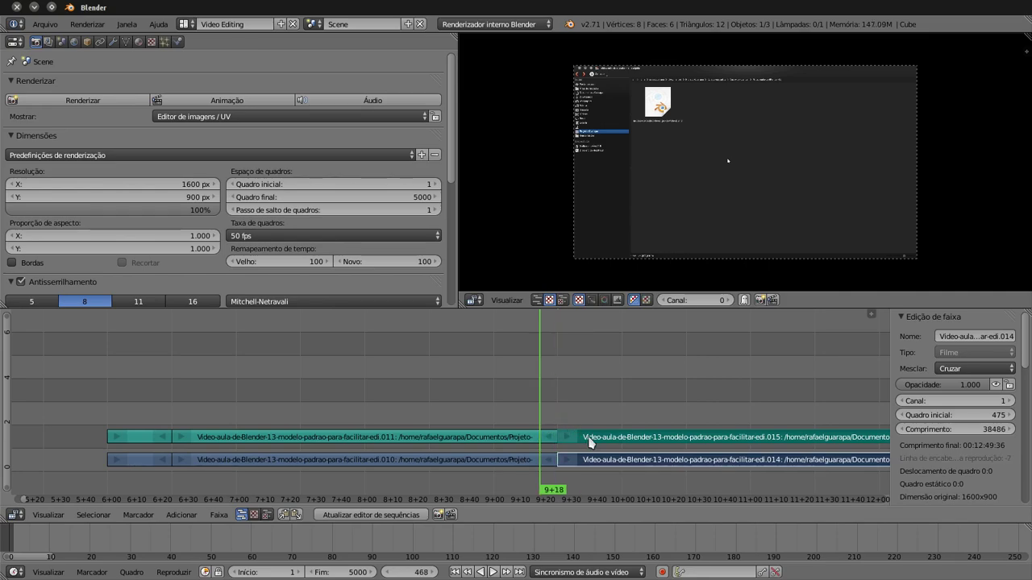
Zoom out and select the .015 sound strip and the short pieces near frames 300-325.
scroll(589, 441, down, 1)
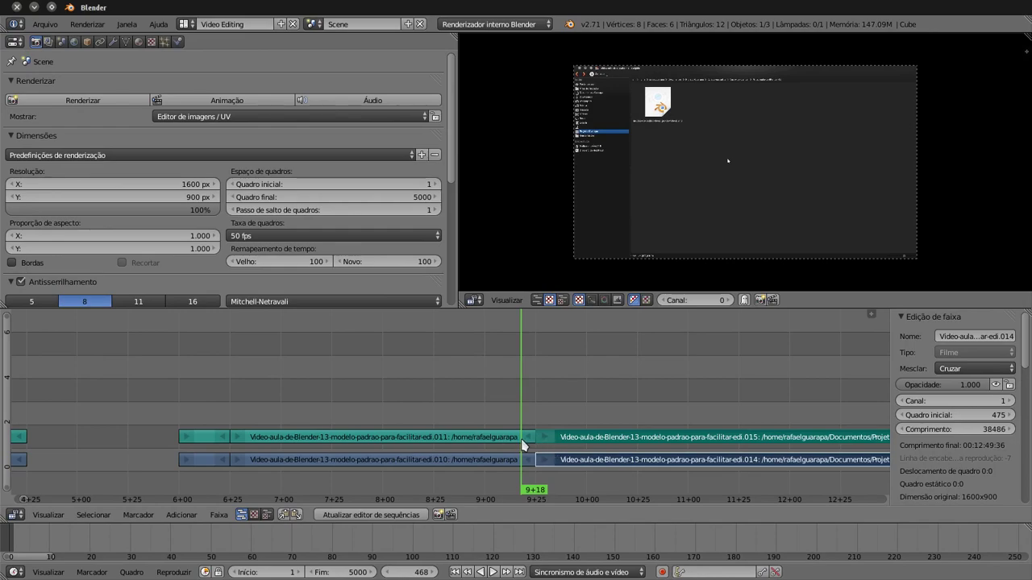
scroll(533, 443, down, 3)
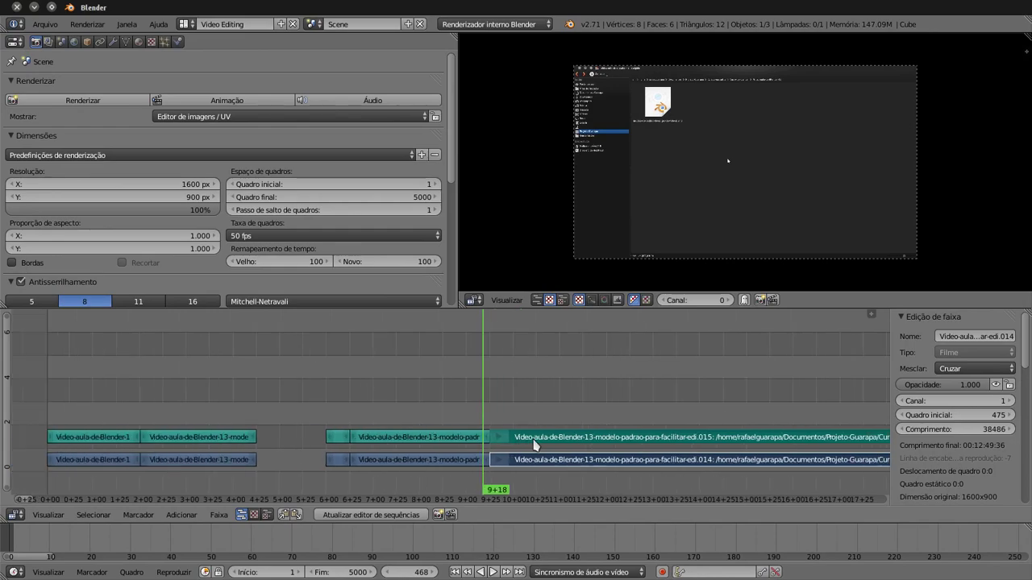
scroll(293, 468, right, 2)
scroll(357, 473, left, 2)
alt+right_click(540, 459)
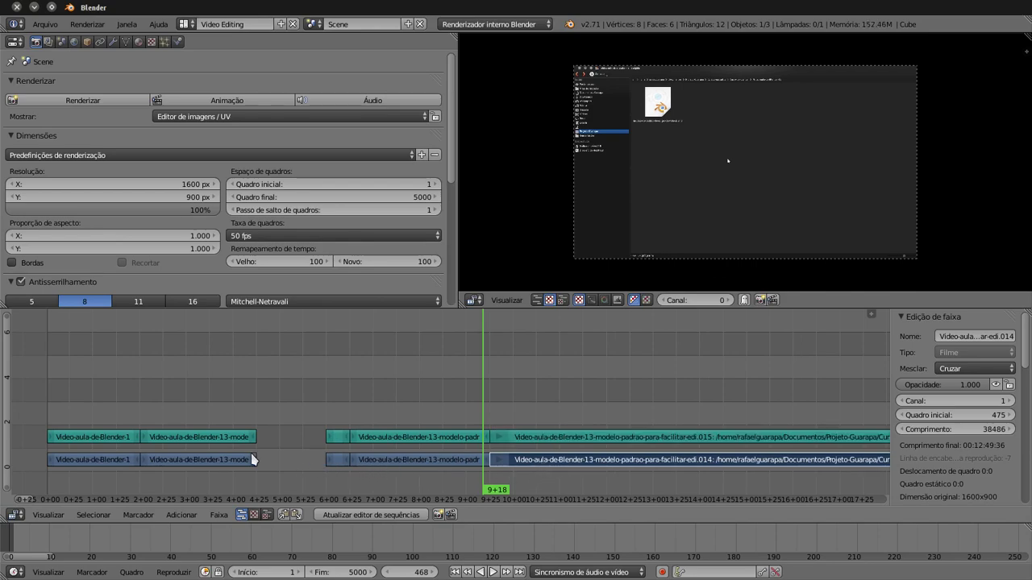
right_click(526, 440)
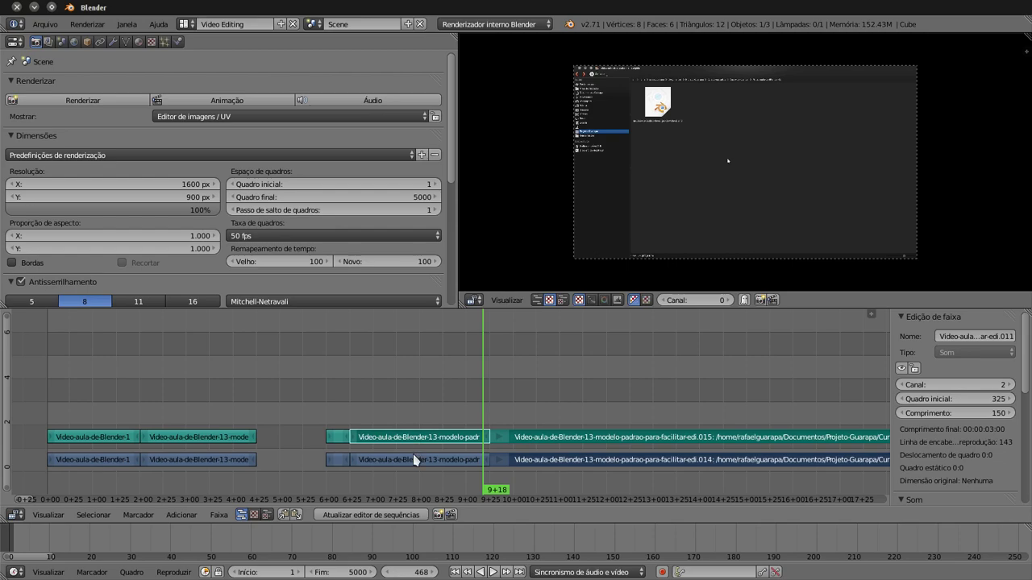
right_click(407, 459)
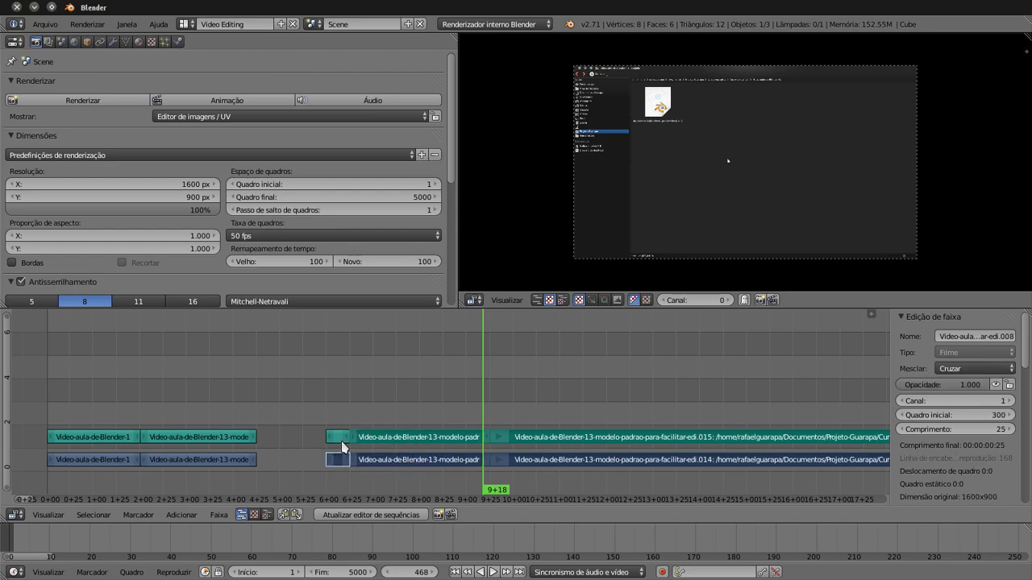
right_click(339, 439)
Try moving the selected short pieces further left, then undo that move.
key(g)
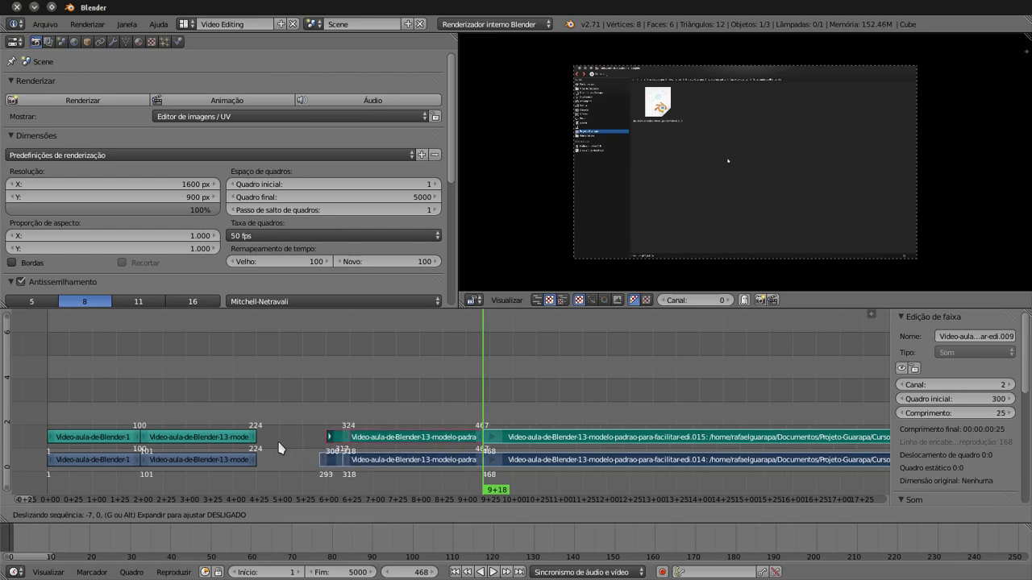
click(296, 447)
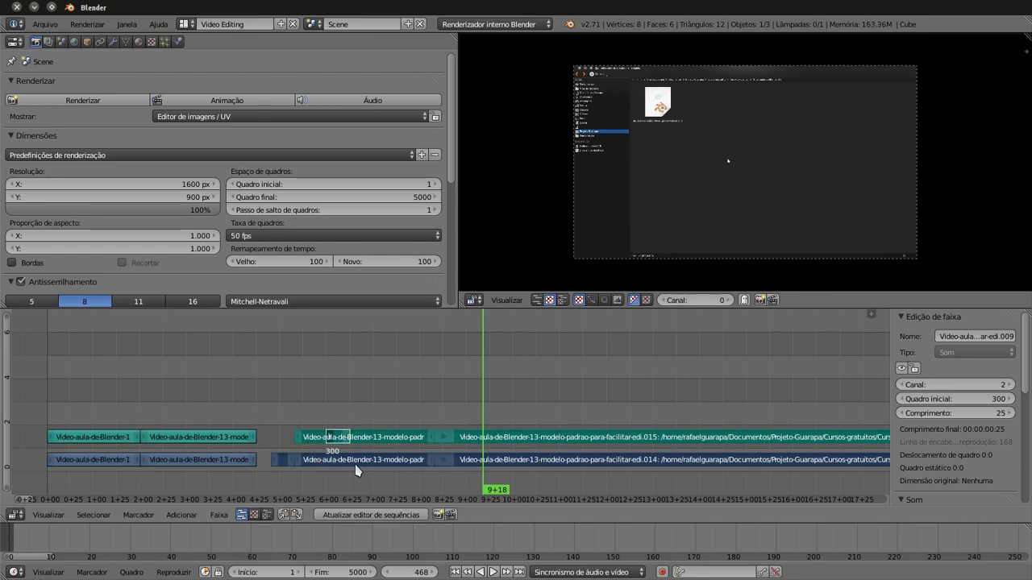
key(ctrl+z)
Move the short 25-frame video and sound pieces to start at frame 225, then set frame 217.
right_click(377, 466)
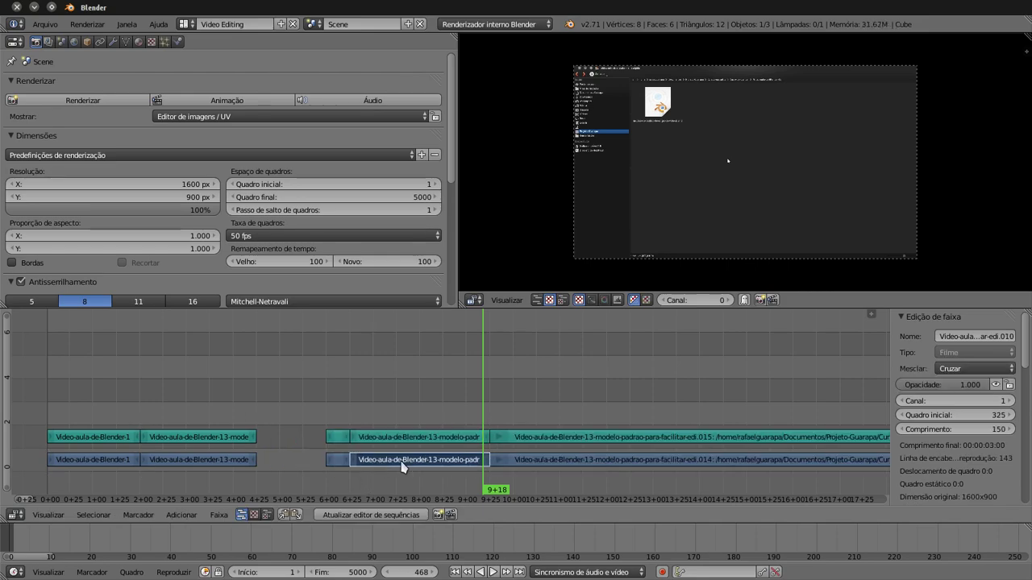
right_click(552, 460)
right_click(482, 438)
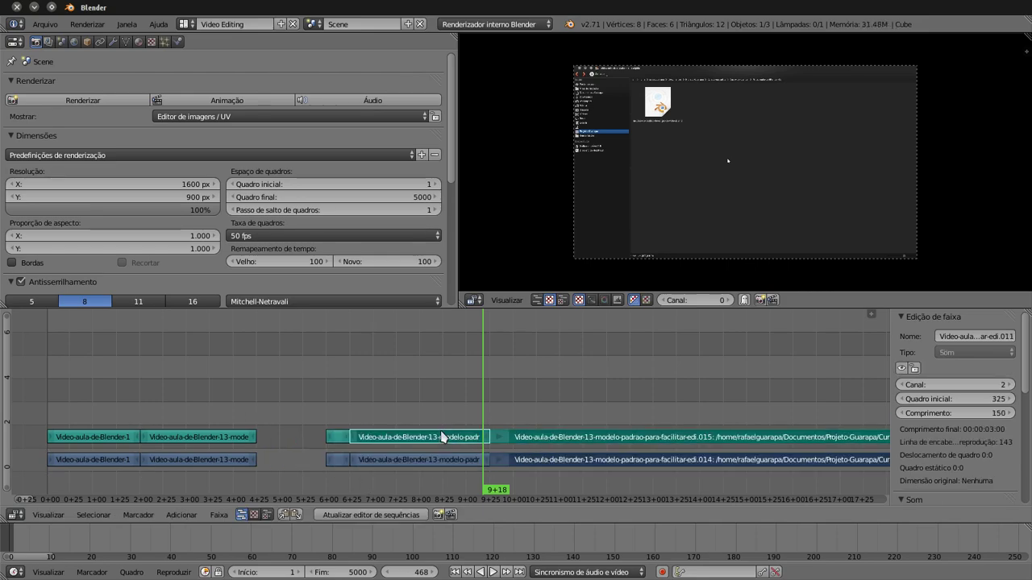
right_click(428, 464)
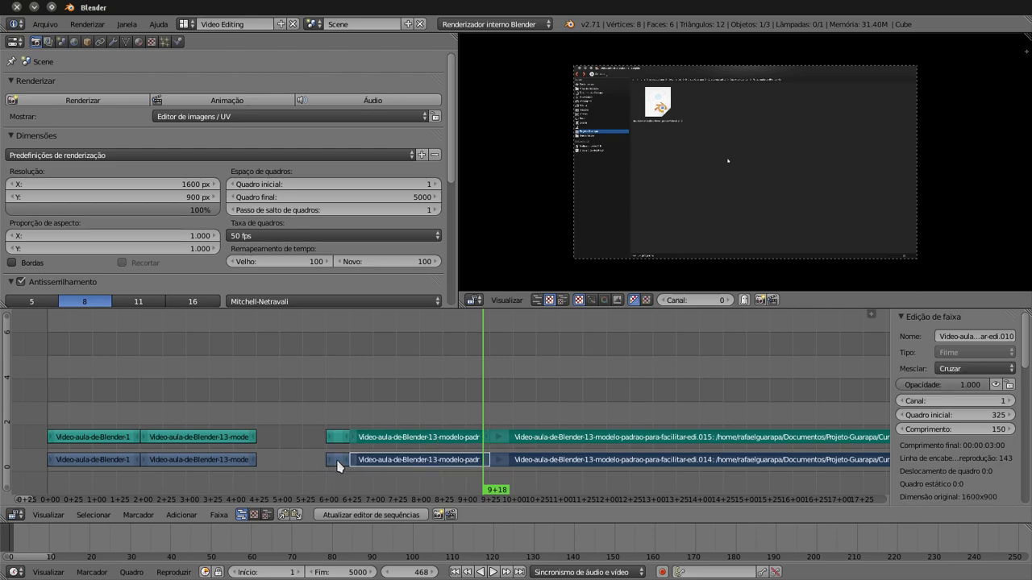
right_click(338, 466)
right_click(338, 443)
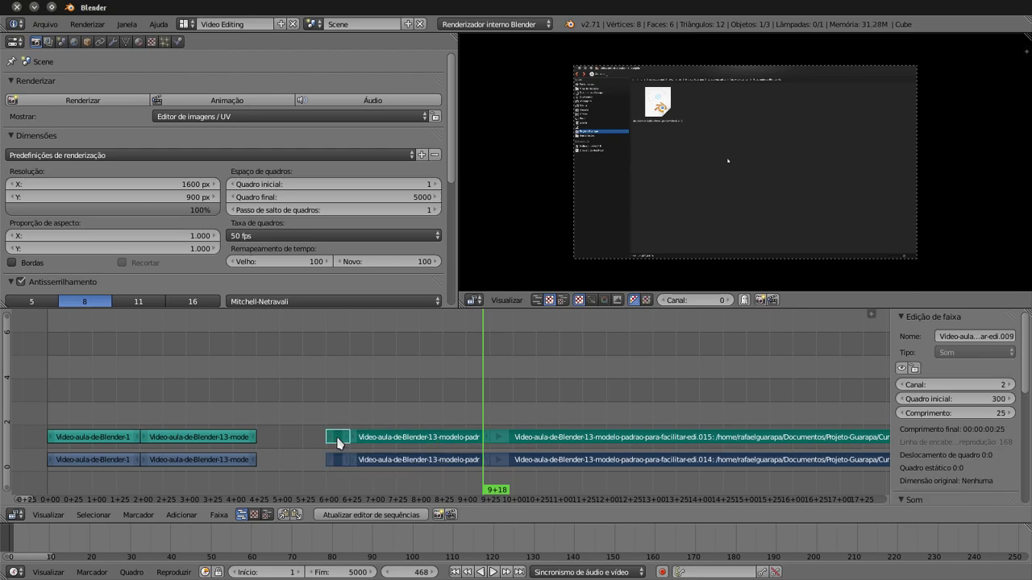
key(g)
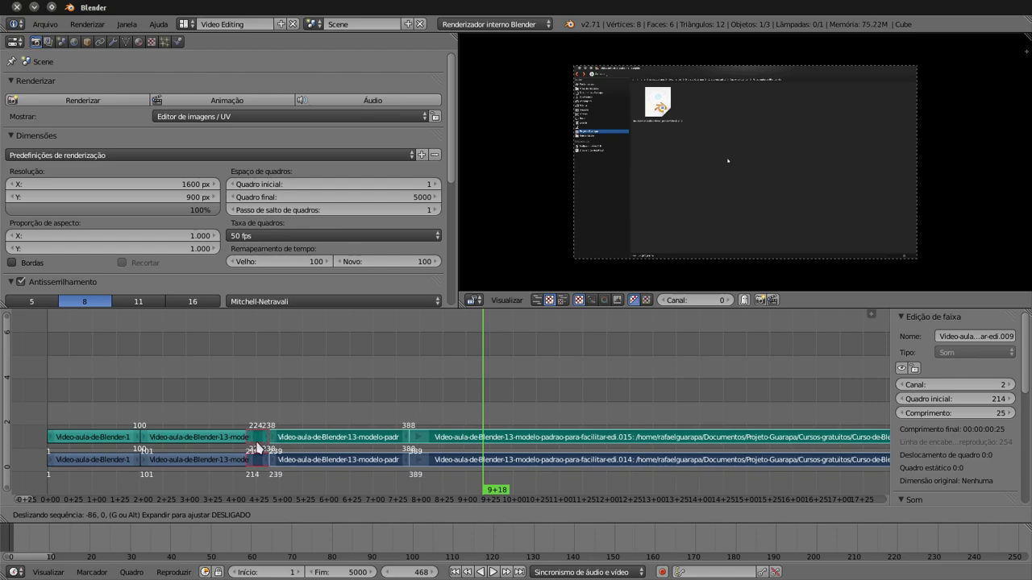
key(Escape)
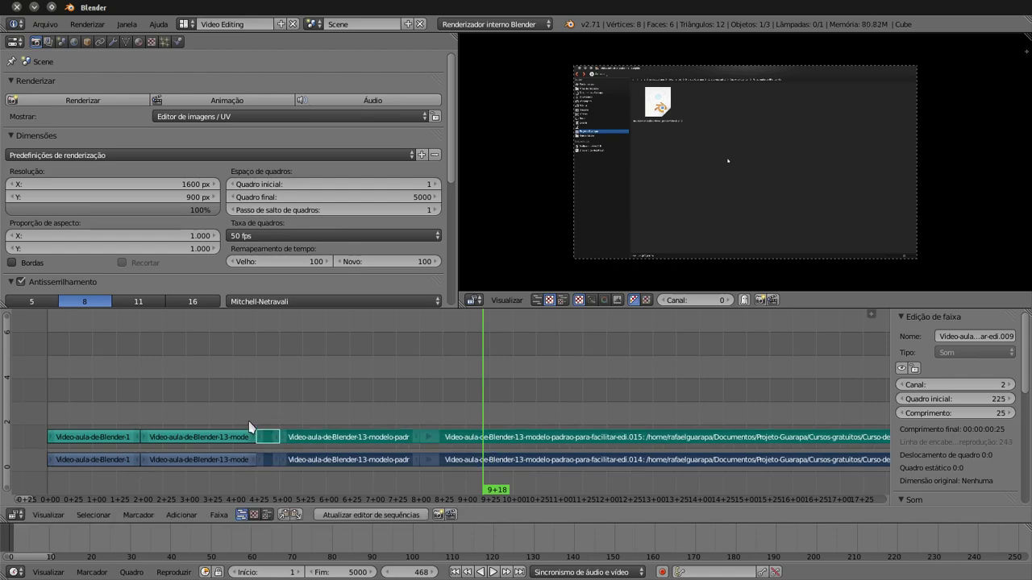
click(249, 426)
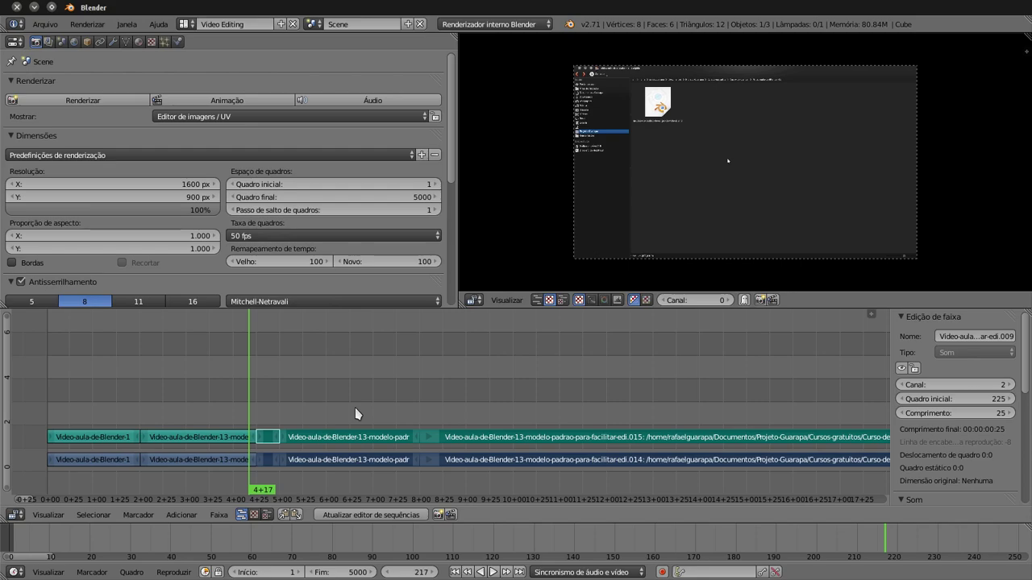
Set the current frame to 492 and select the long channel-1 video and channel-2 sound strips.
click(506, 389)
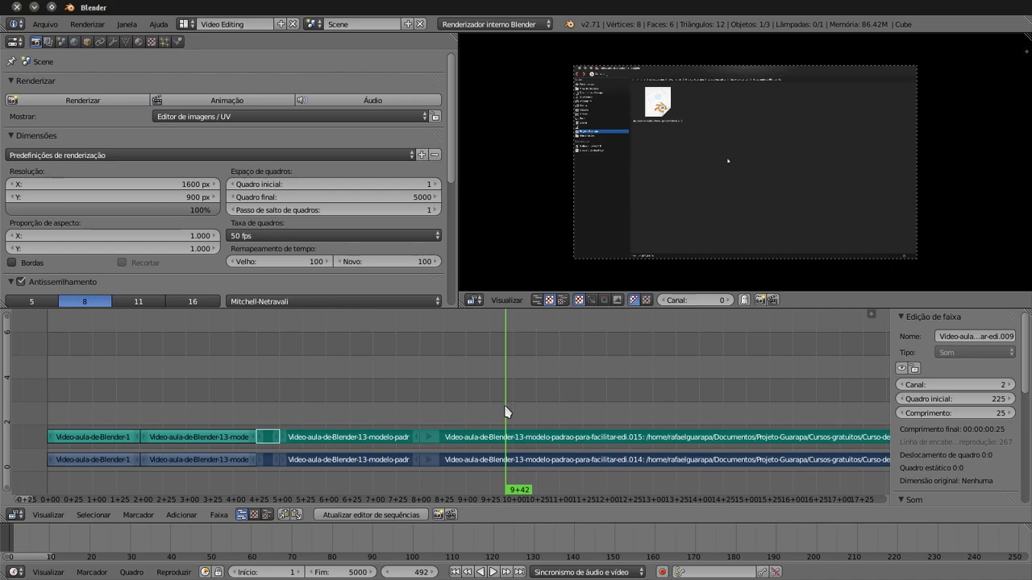
right_click(520, 464)
right_click(521, 445)
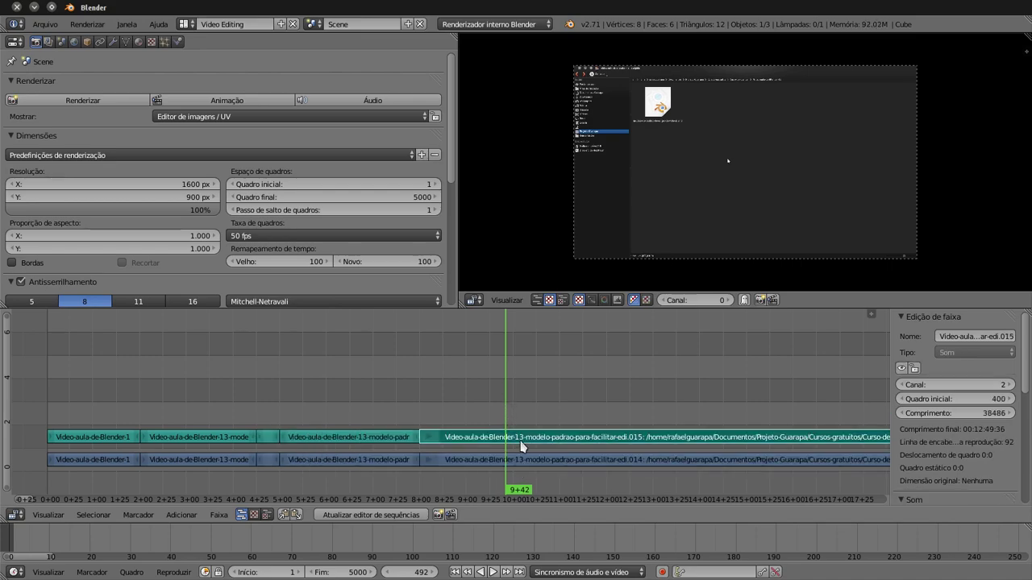
right_click(514, 460)
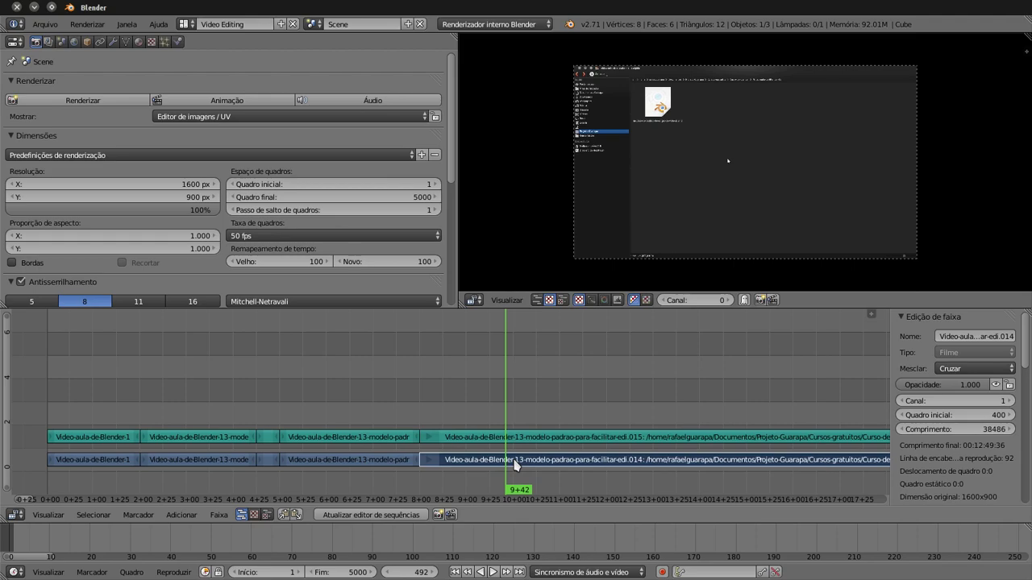
scroll(547, 454, up, 2)
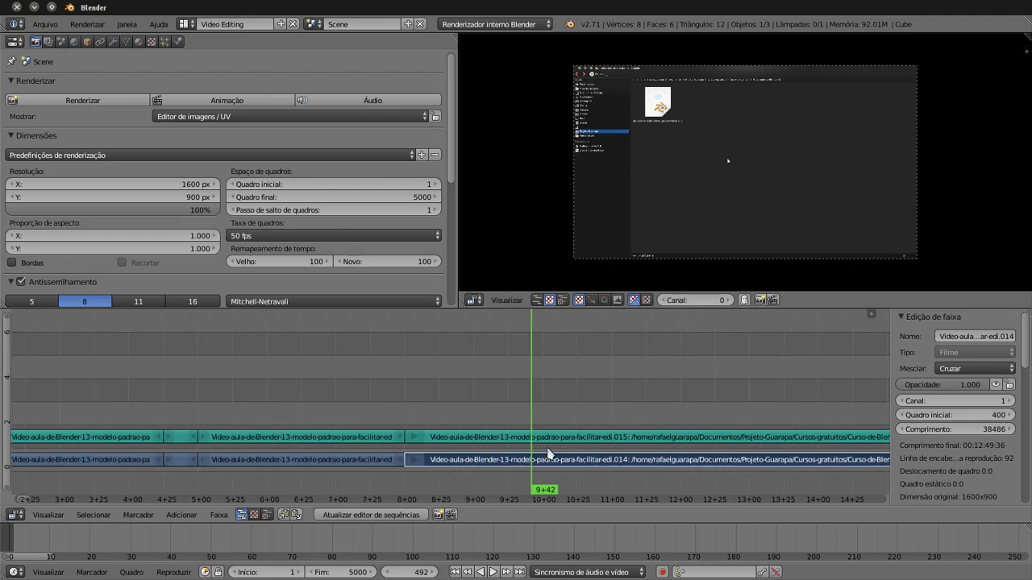
scroll(548, 454, up, 2)
Cut both long recording strips at frames 492 and 562 and delete the 70-frame middle pieces.
right_click(577, 443)
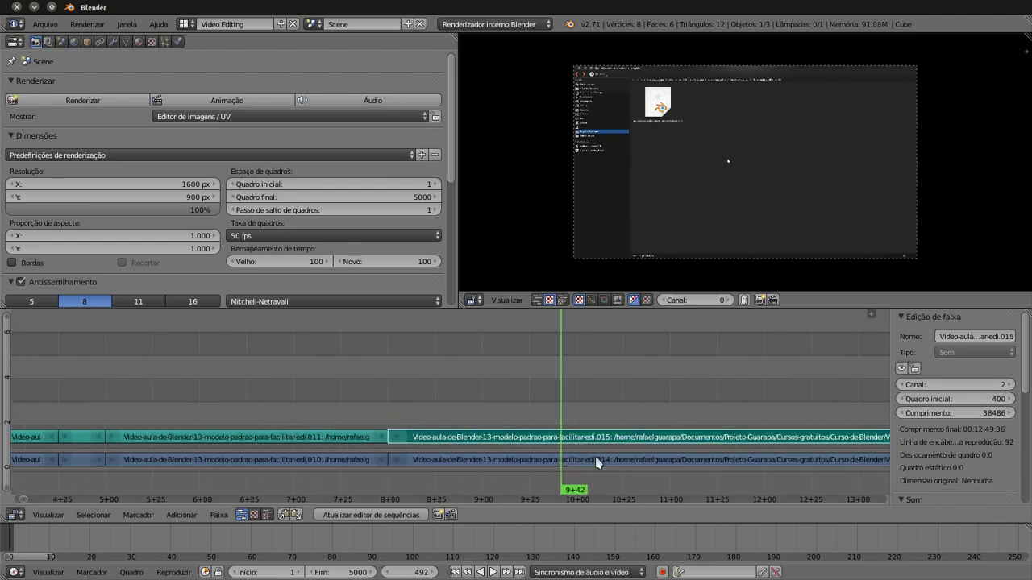
right_click(585, 463)
right_click(580, 444)
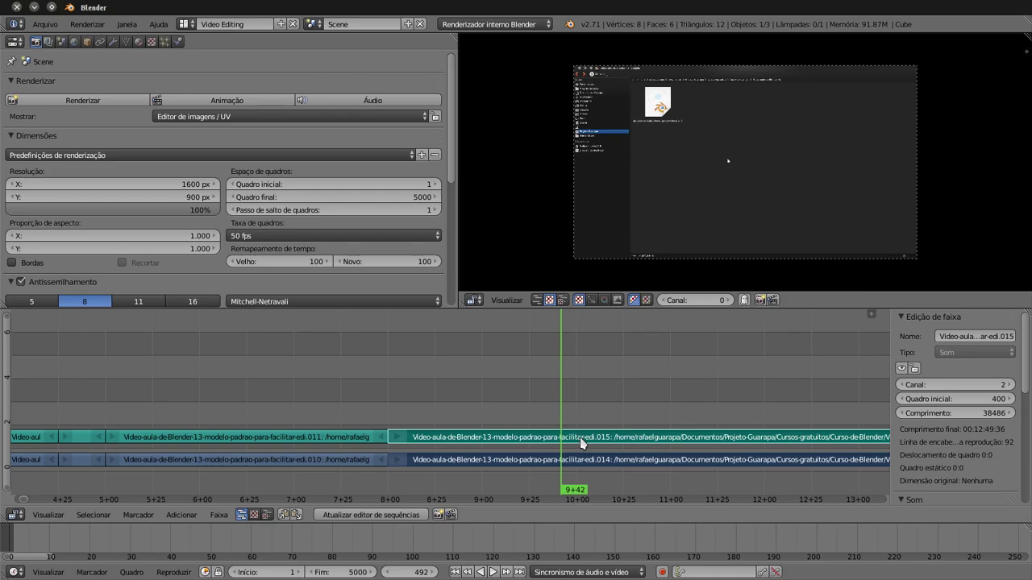
key(k)
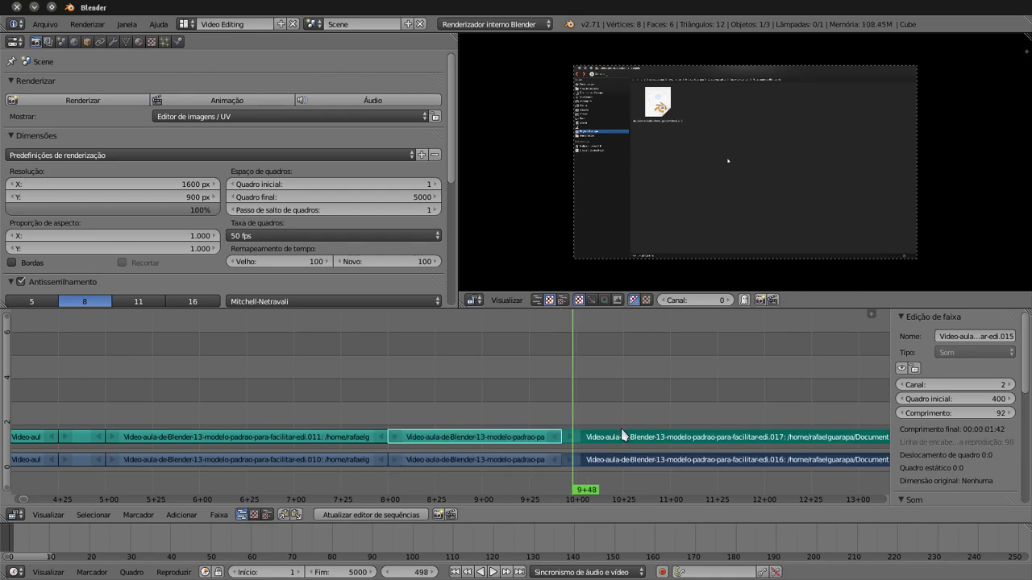
drag(622, 435, 693, 442)
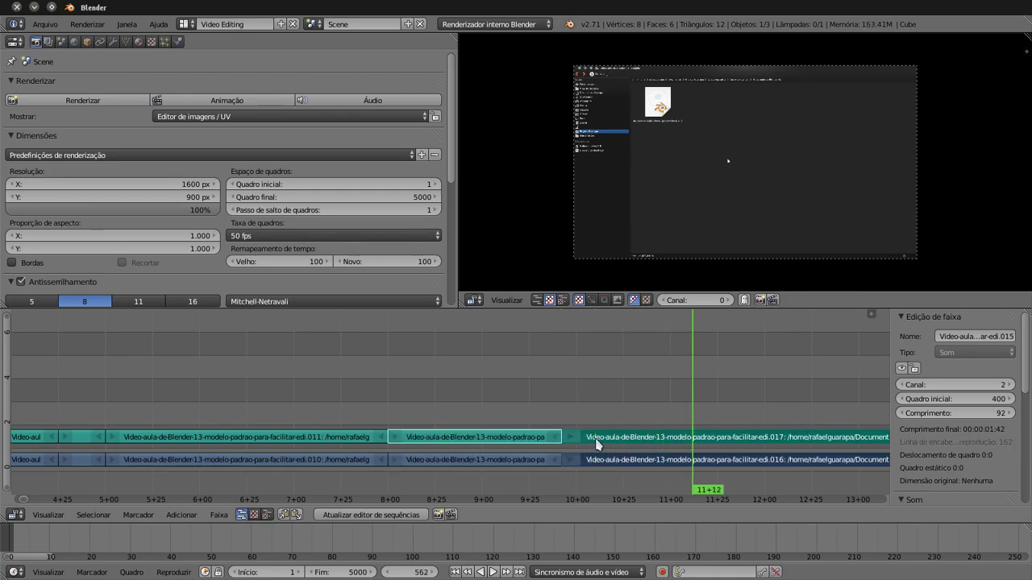
click(701, 445)
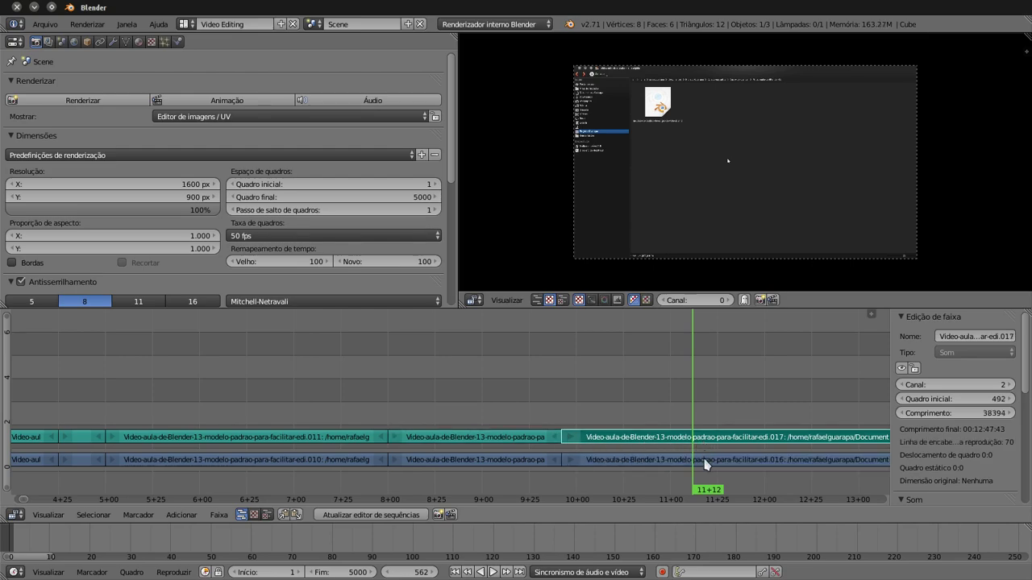
click(706, 461)
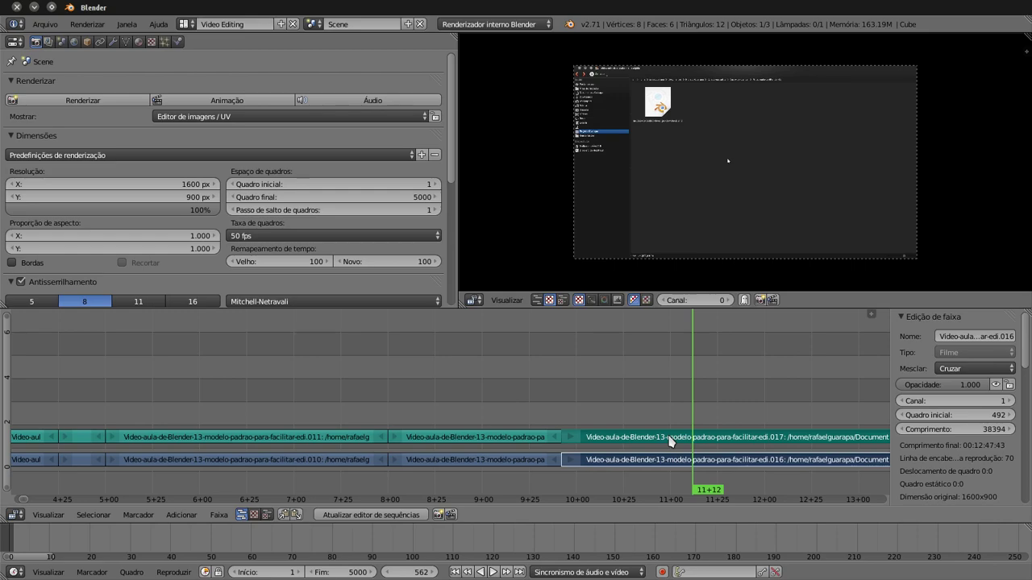
key(k)
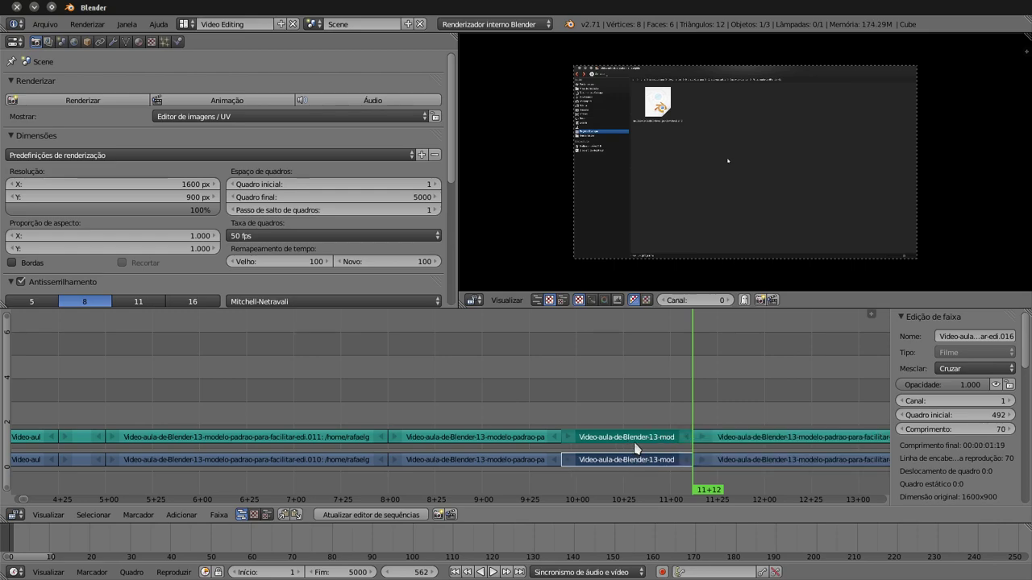
key(x)
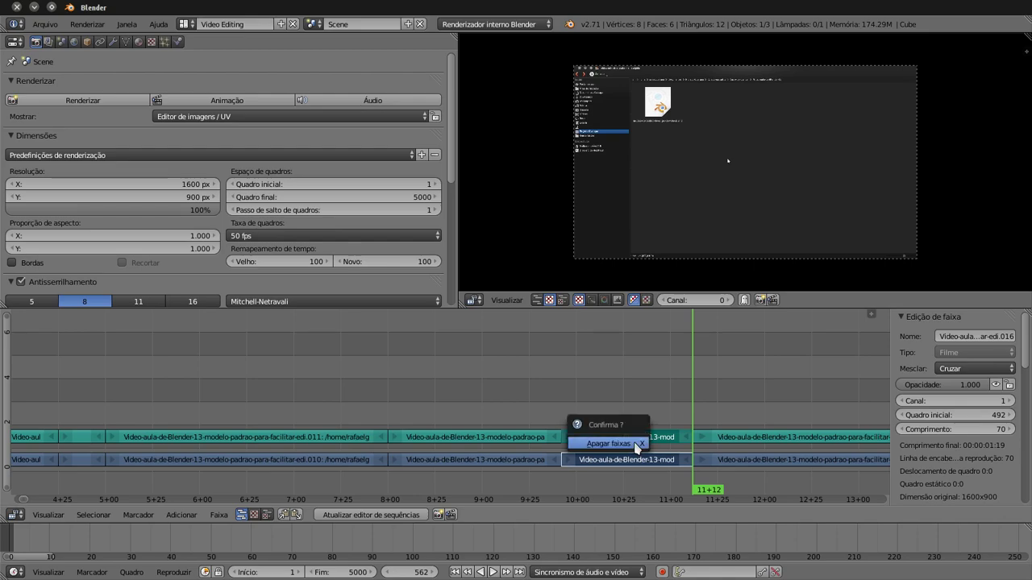
click(632, 446)
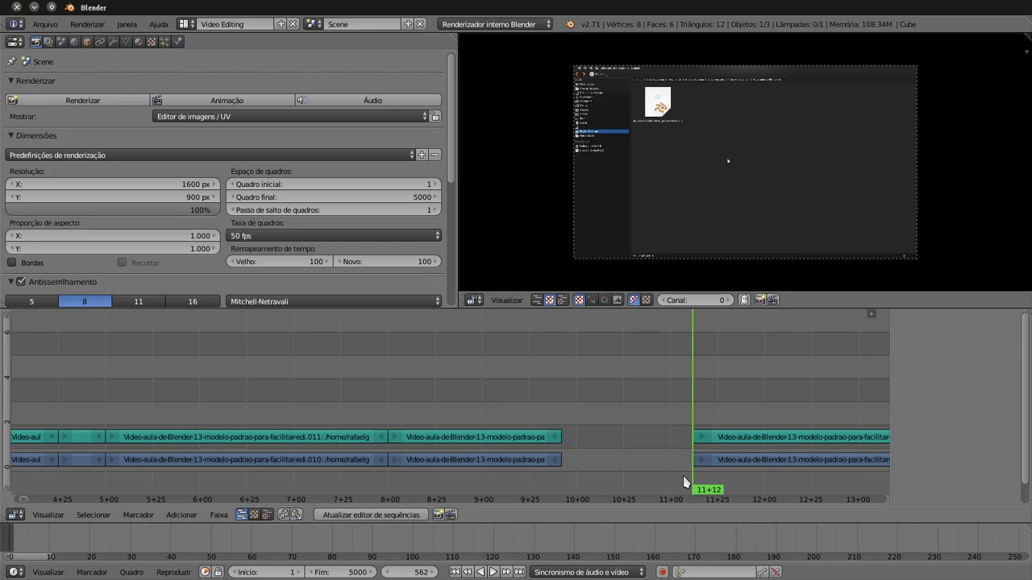
Slide the .018 video and .019 sound strips left to start at frame 492, then set frame 487.
right_click(736, 460)
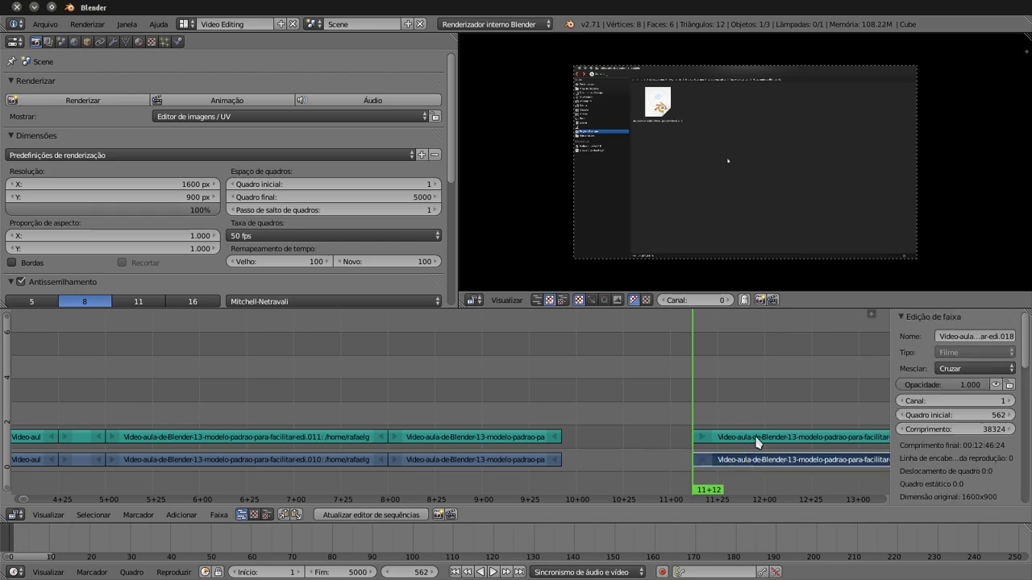
shift+right_click(756, 443)
key(g)
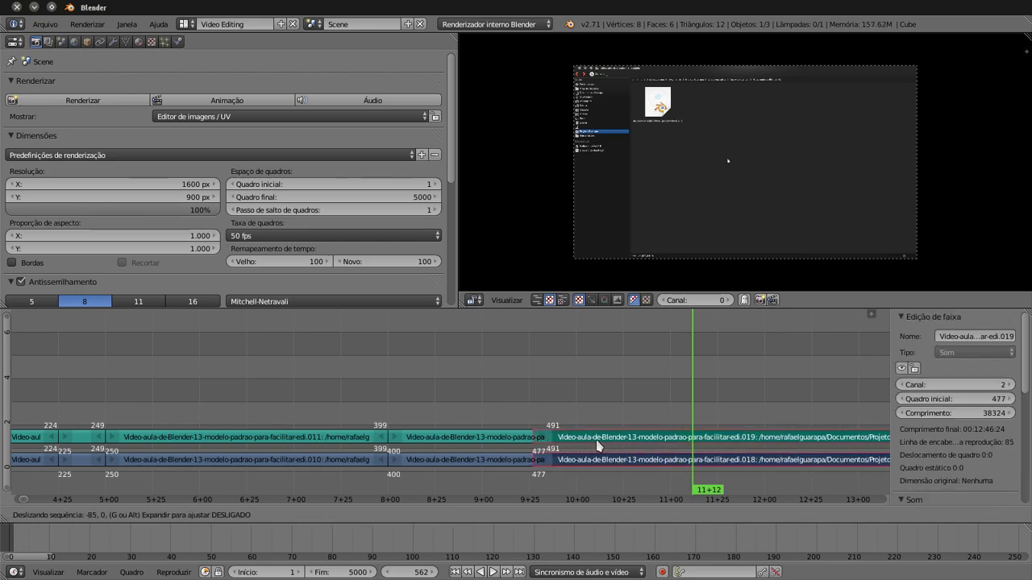
click(593, 443)
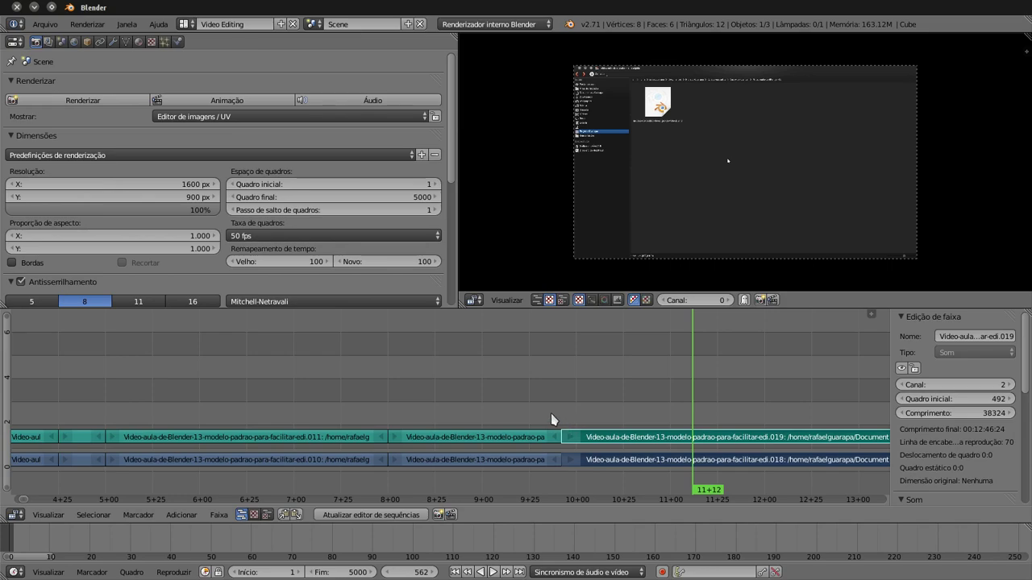
click(552, 419)
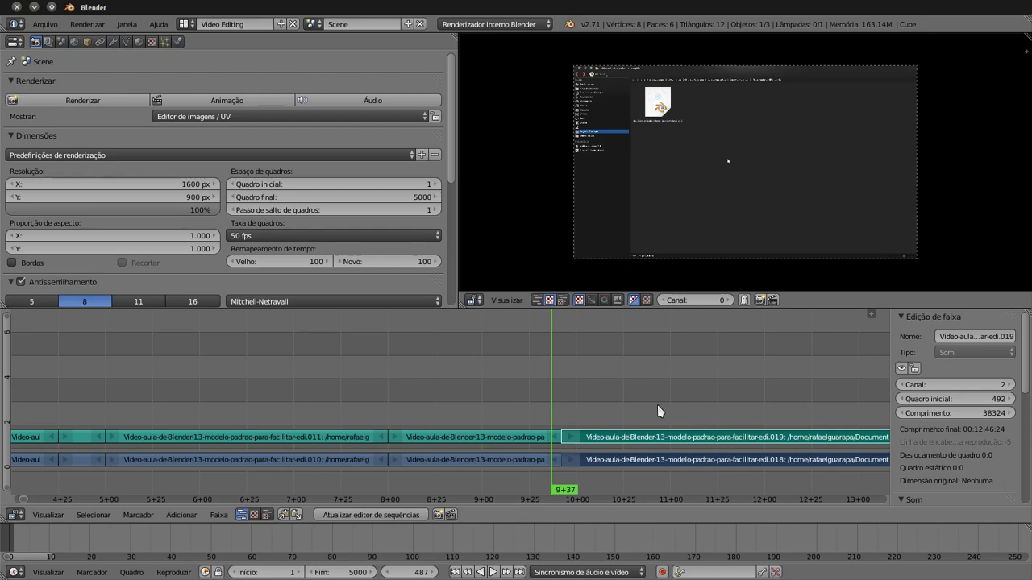
Play across the join, cut the strips at frames 561 and 605, and delete the short pieces between.
key(alt+a)
key(alt+a)
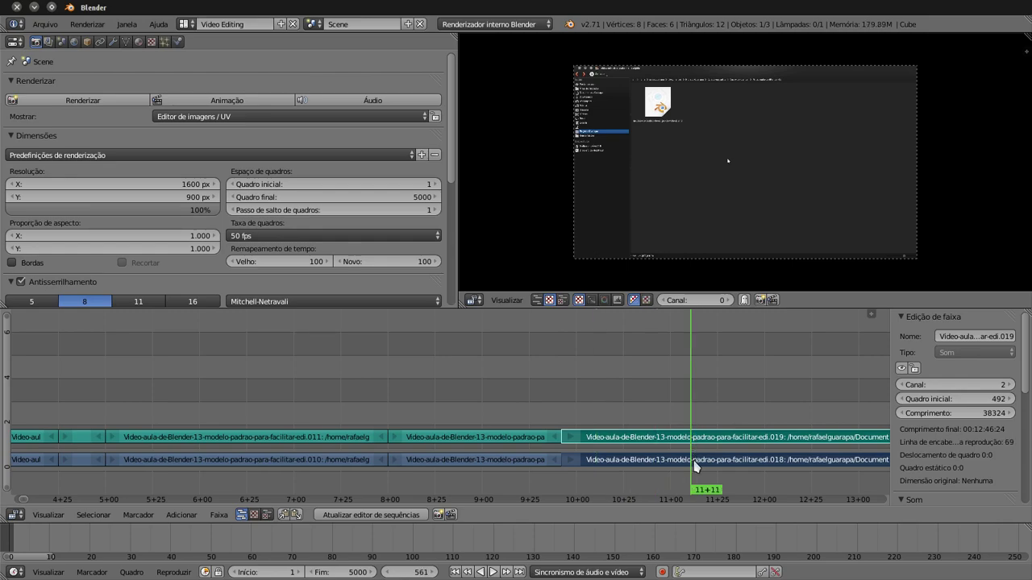
right_click(704, 457)
right_click(709, 441)
key(k)
click(765, 438)
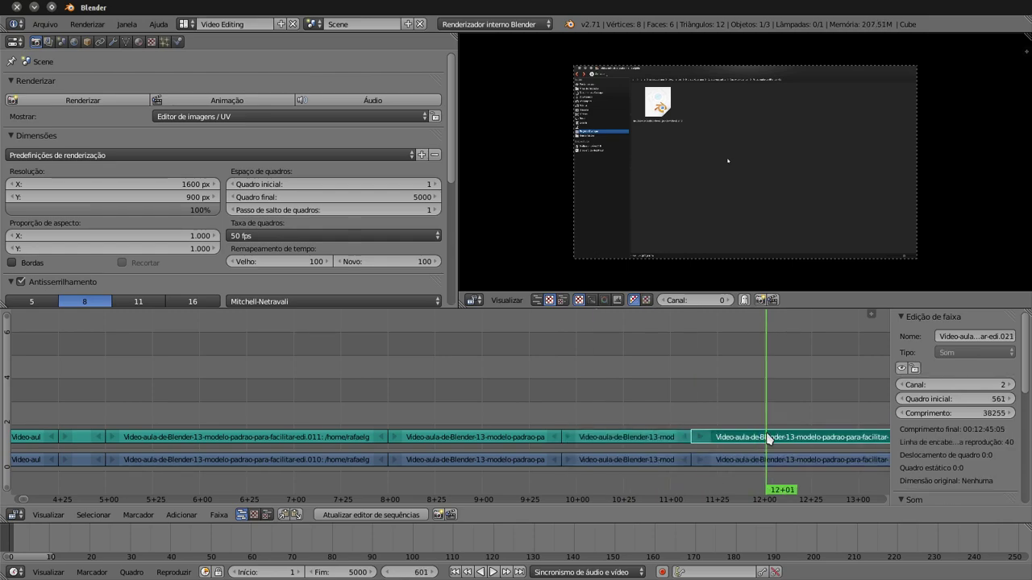
right_click(767, 437)
click(773, 465)
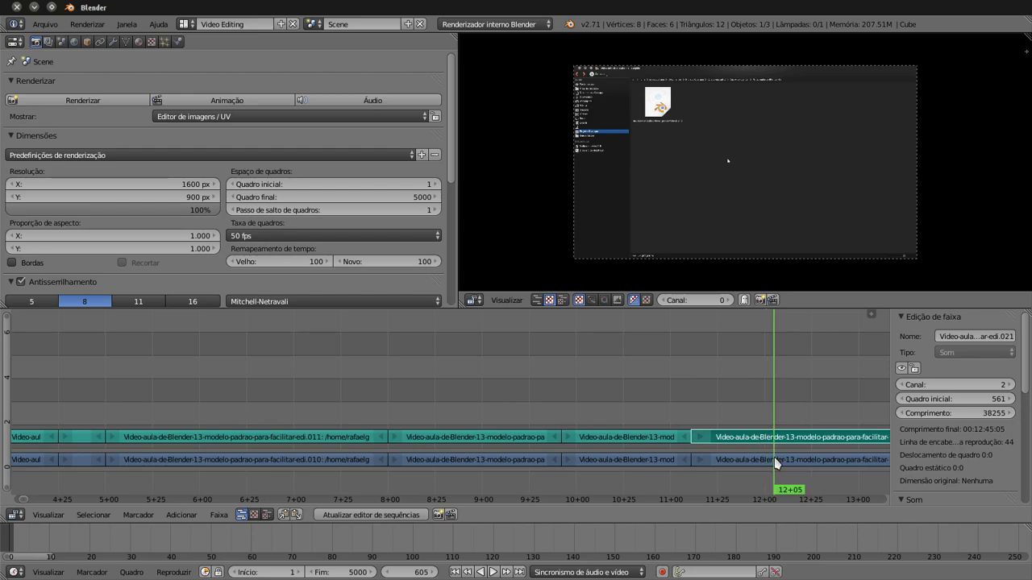
right_click(771, 465)
right_click(769, 440)
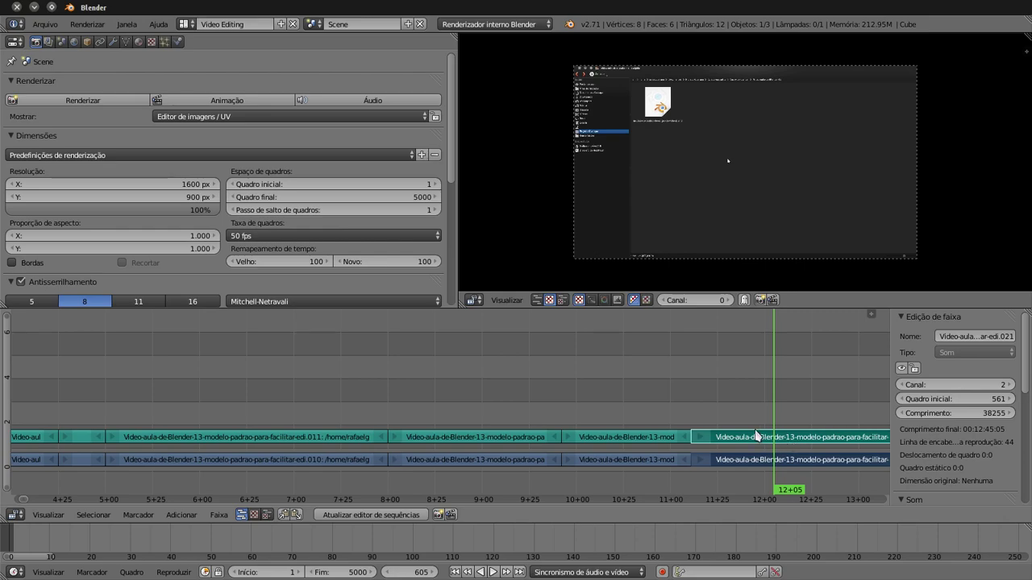
key(k)
key(x)
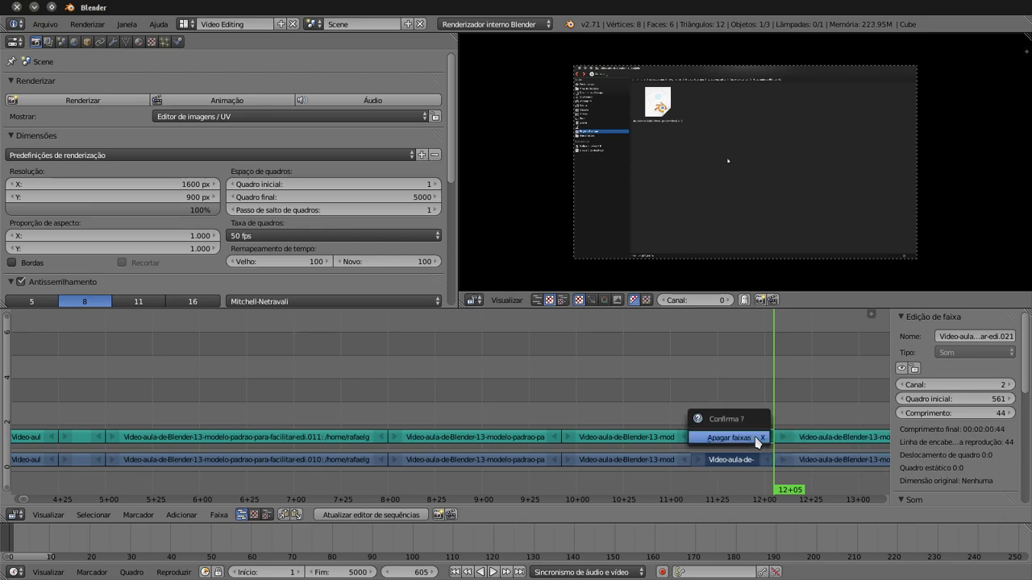
click(758, 440)
Cut the right-hand sound and movie strips at frame 644 and delete the short pieces before it.
drag(810, 436, 847, 439)
right_click(822, 437)
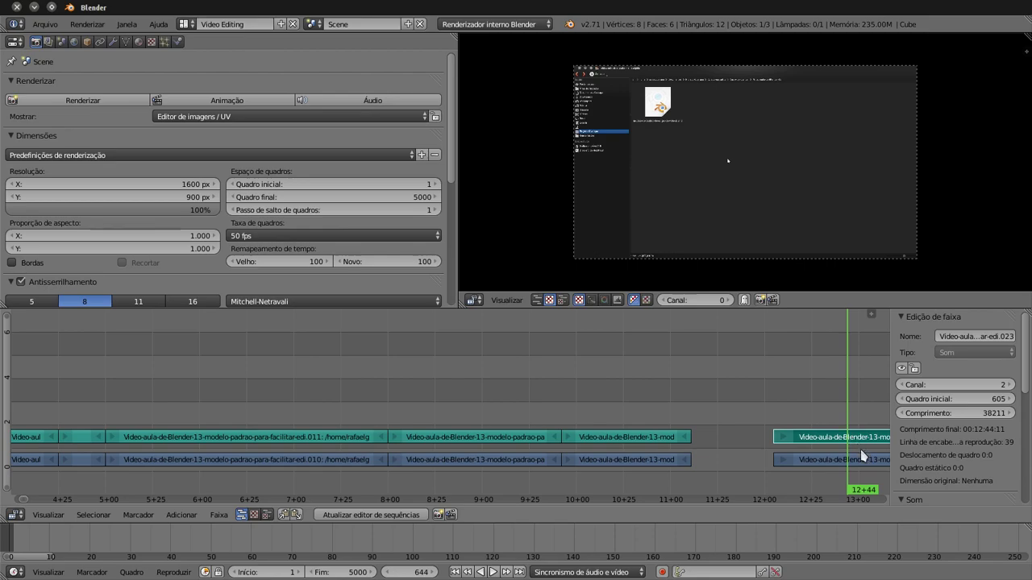
right_click(821, 458)
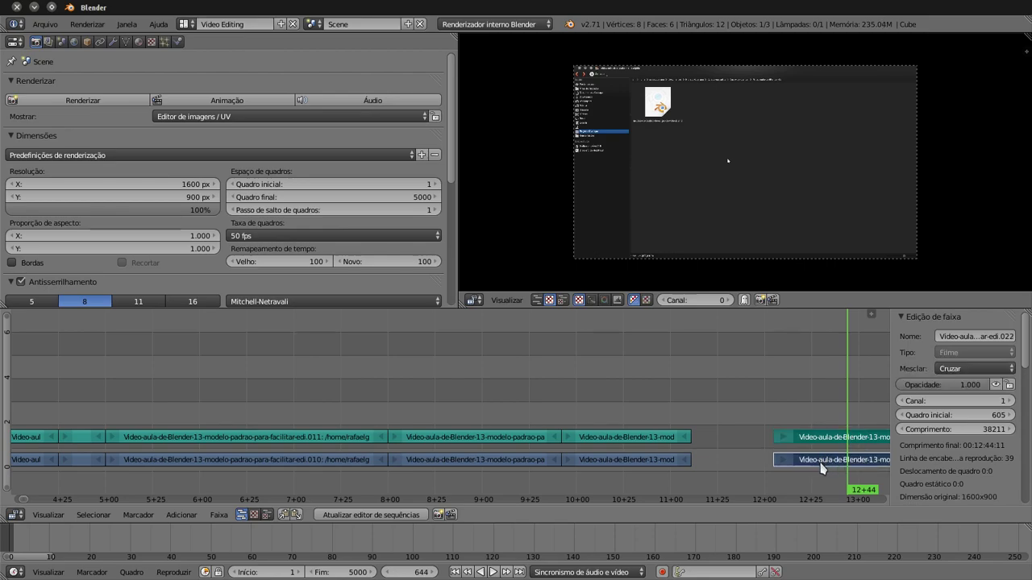
key(k)
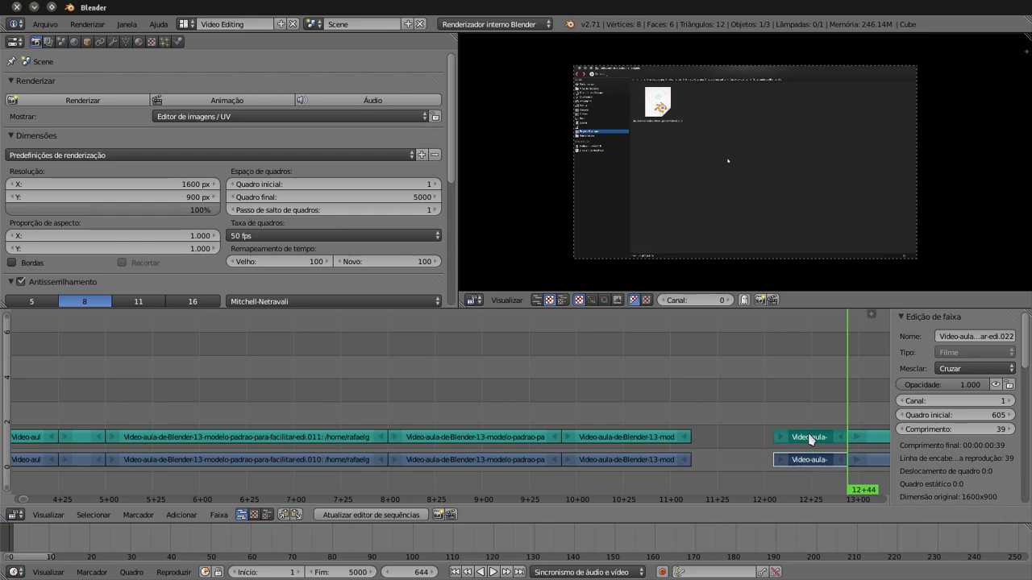
key(x)
click(802, 440)
Drag the dog photo JPG from the project folder into the sequencer at frame 644.
scroll(802, 444, down, 4)
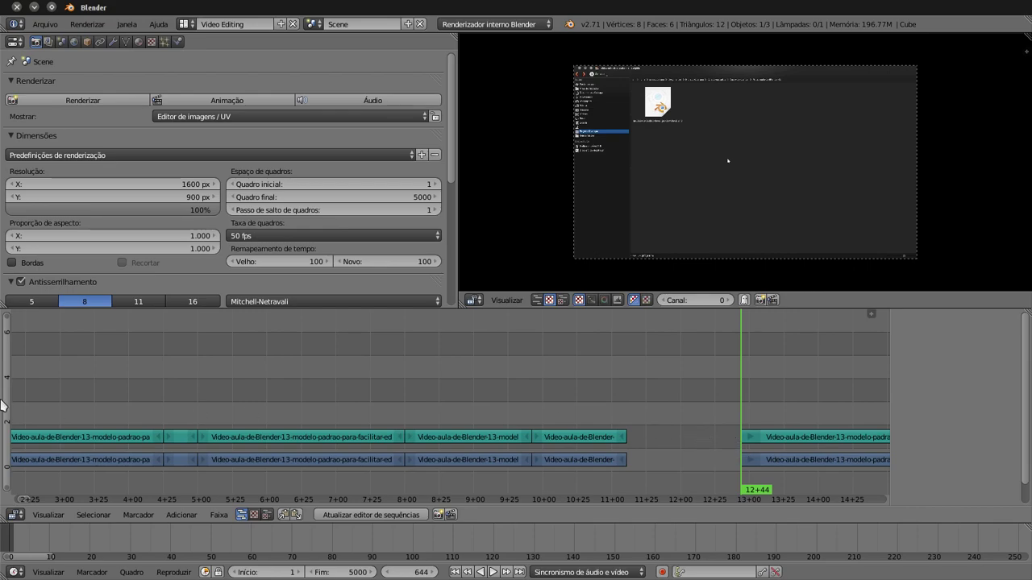
mouse_move(2, 407)
click(14, 195)
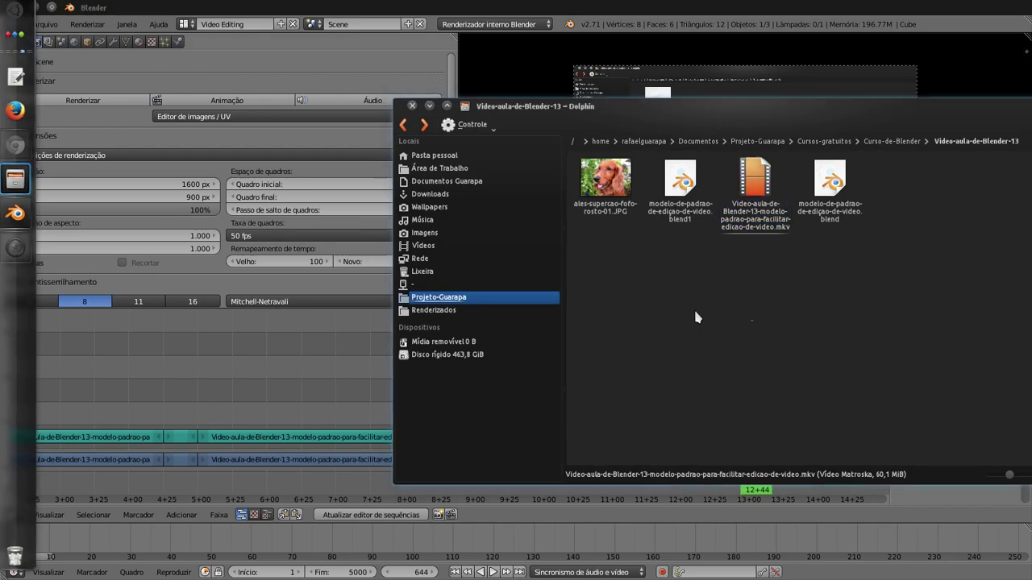
mouse_move(605, 177)
mouse_down()
mouse_move(529, 417)
mouse_move(339, 387)
mouse_up()
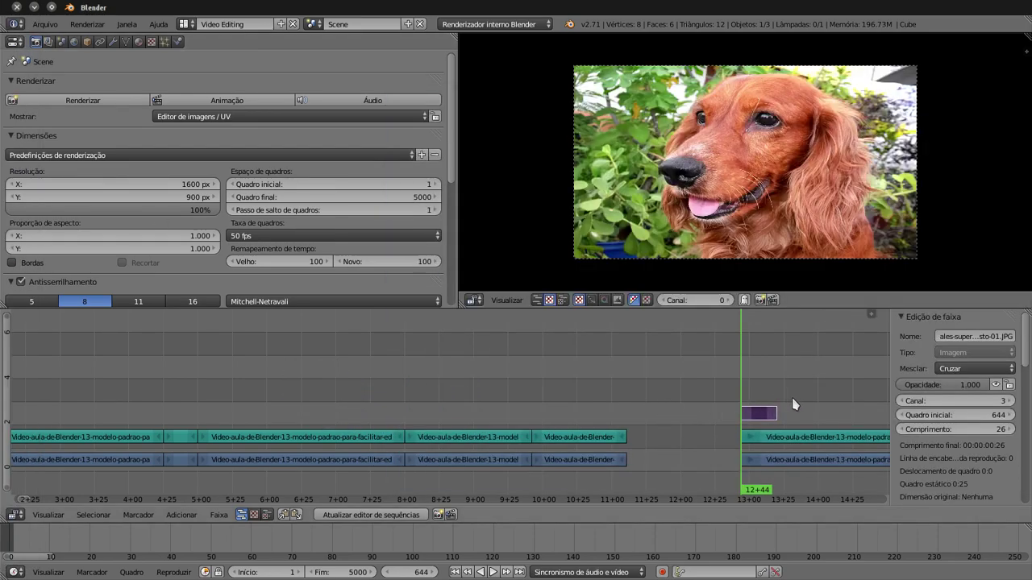
Move the dog photo strip left into the gap after the left-hand clips on channel 3.
key(ctrl+z)
click(750, 407)
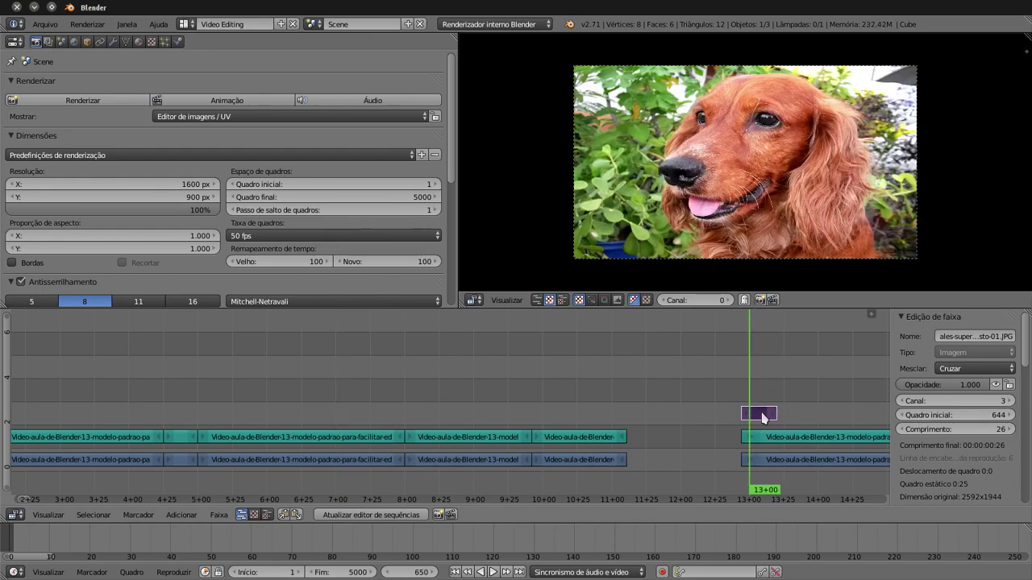
key(g)
mouse_move(758, 423)
mouse_down()
mouse_move(633, 441)
mouse_move(643, 444)
mouse_up()
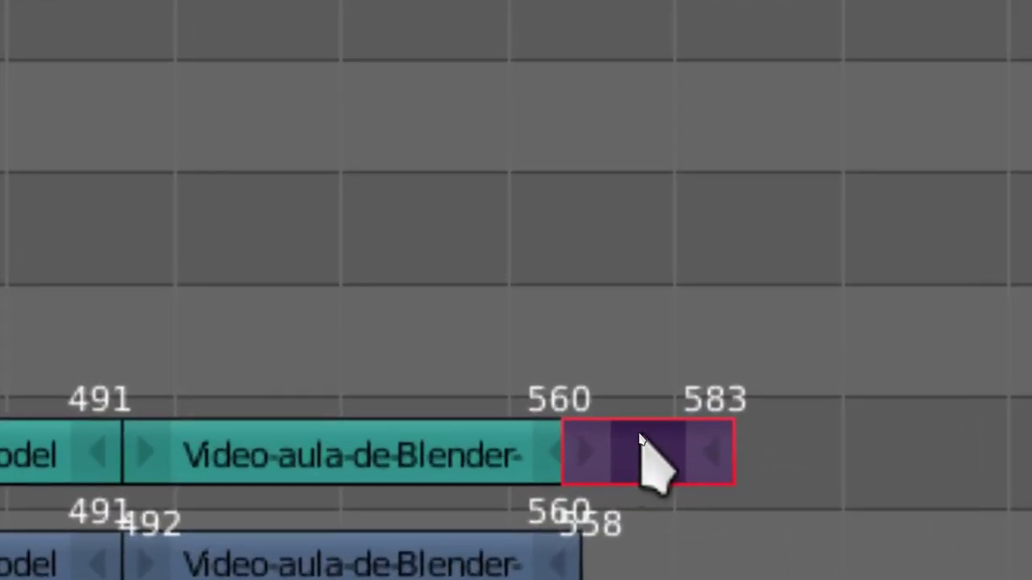
drag(641, 439, 635, 442)
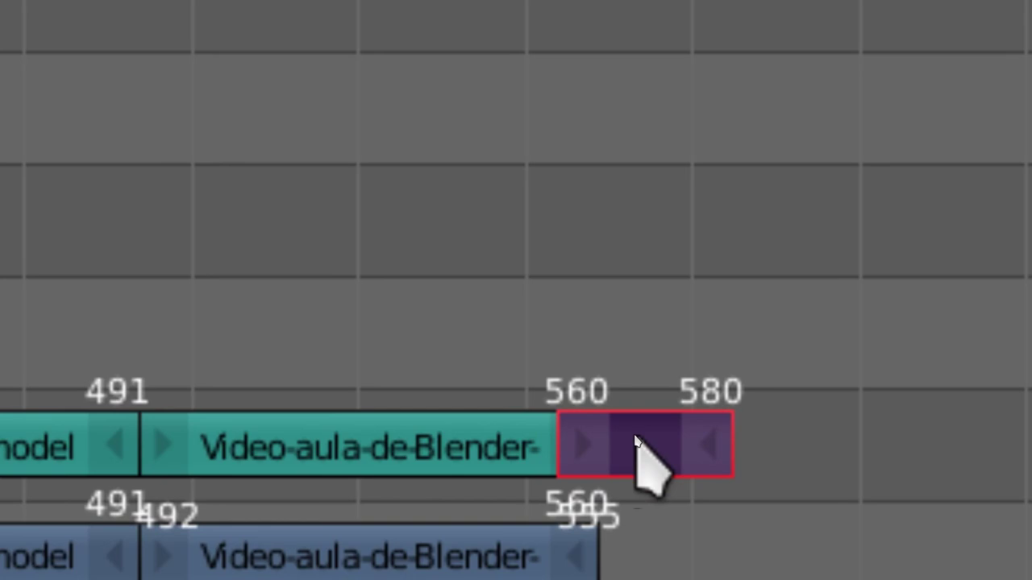
click(637, 443)
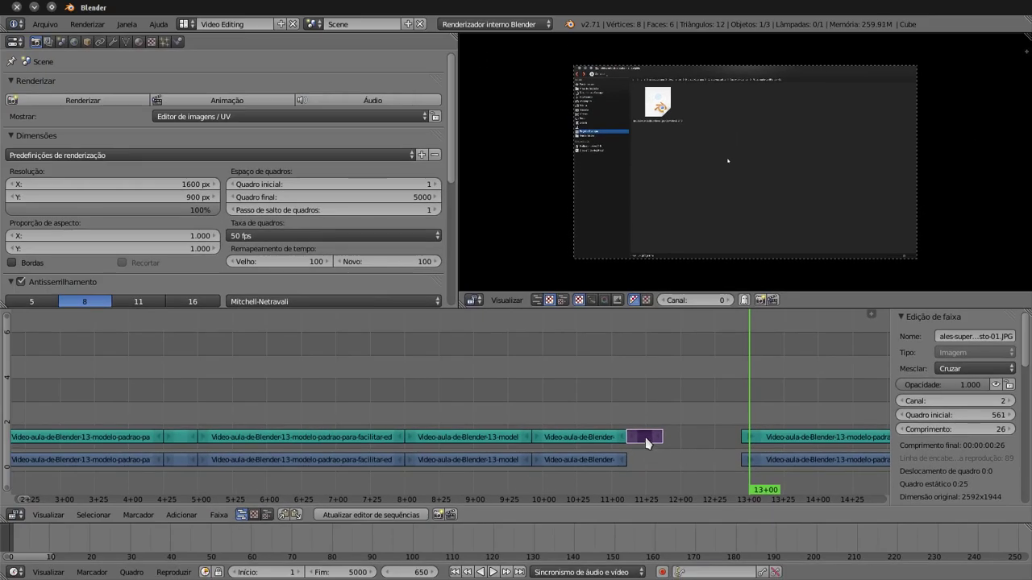
key(g)
click(641, 418)
Restore the dog photo strip and shorten it so it ends at frame 576.
right_click(789, 440)
key(g)
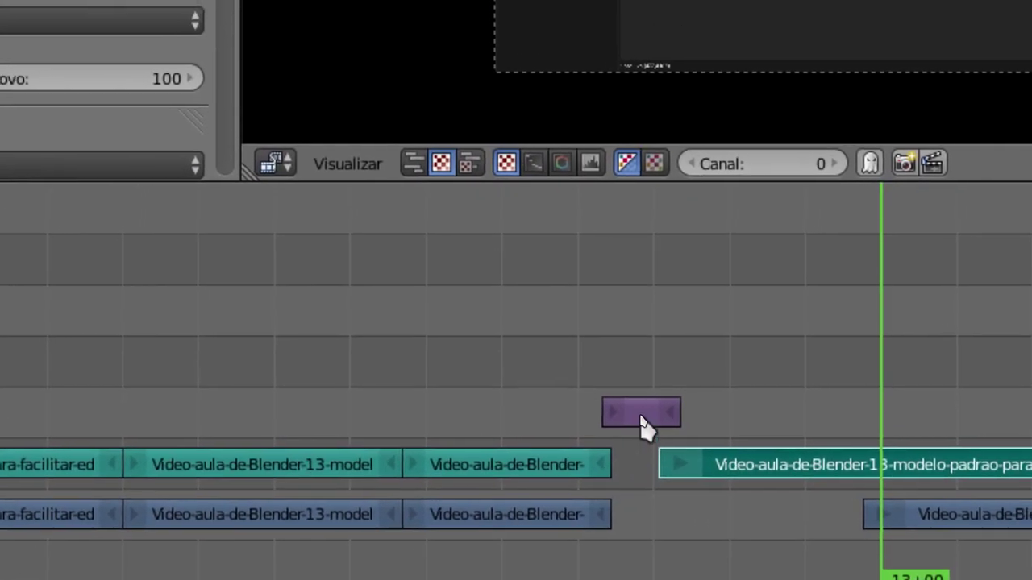
click(641, 418)
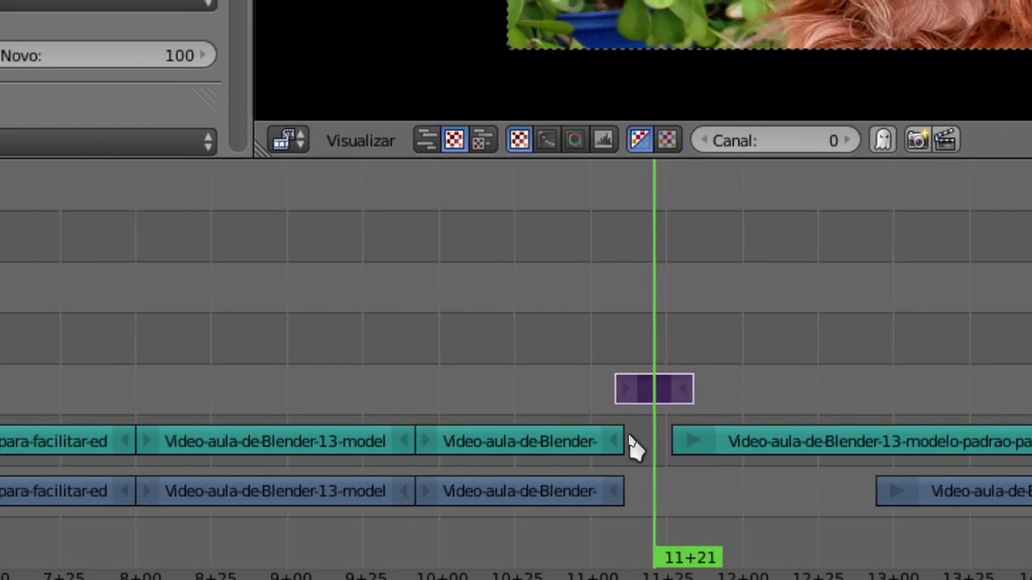
key(g)
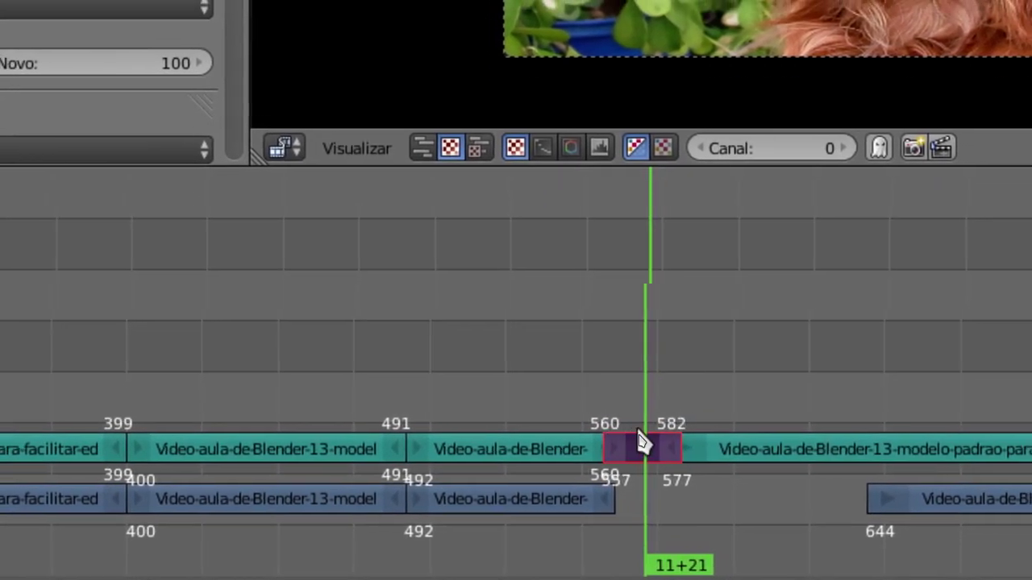
key(Escape)
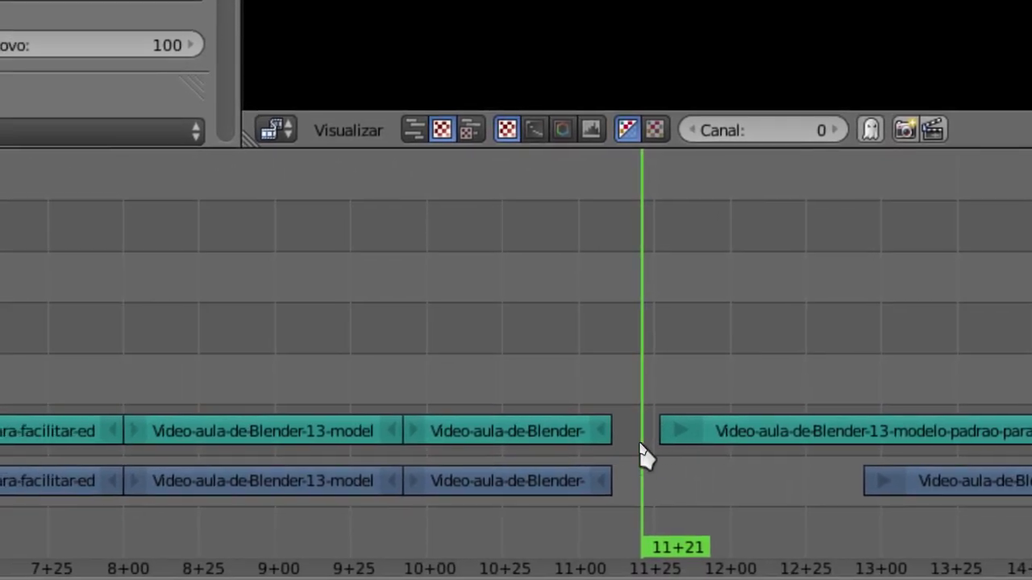
key(ctrl+v)
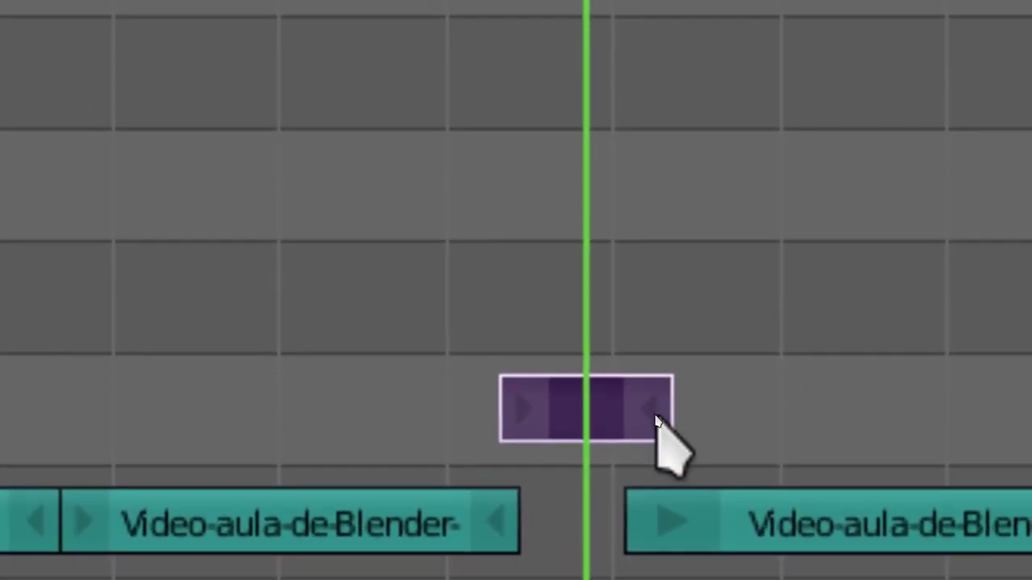
drag(654, 419, 645, 420)
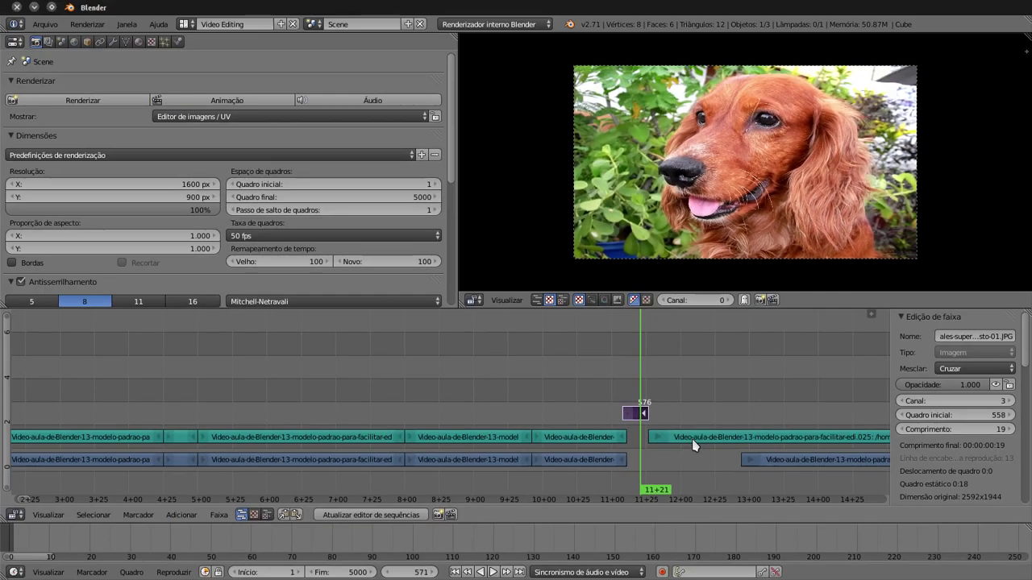
Shift the right-hand sound strip to frame 641 and drop the dog photo onto channel 2 after the left clips.
right_click(694, 445)
key(g)
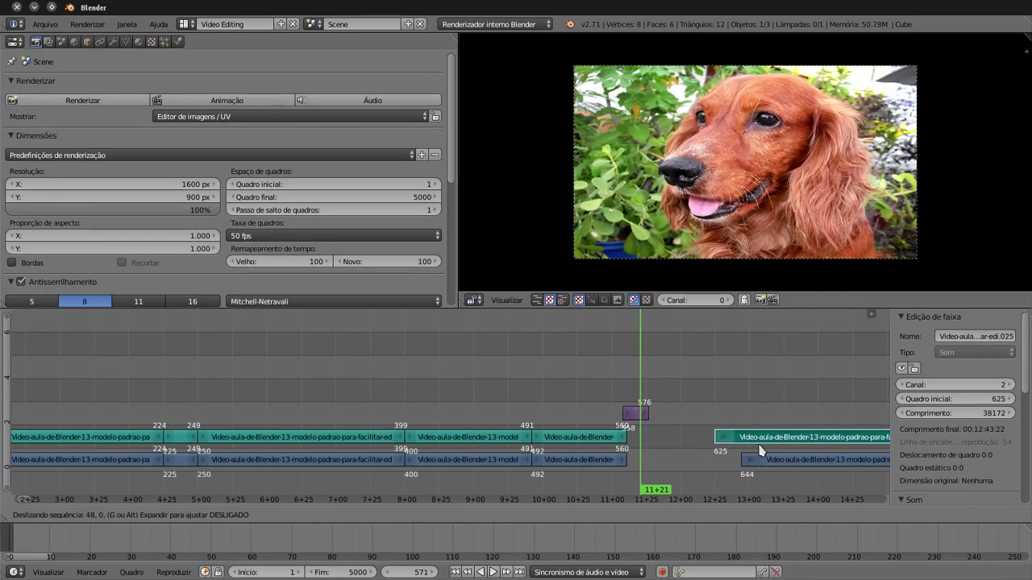
click(780, 446)
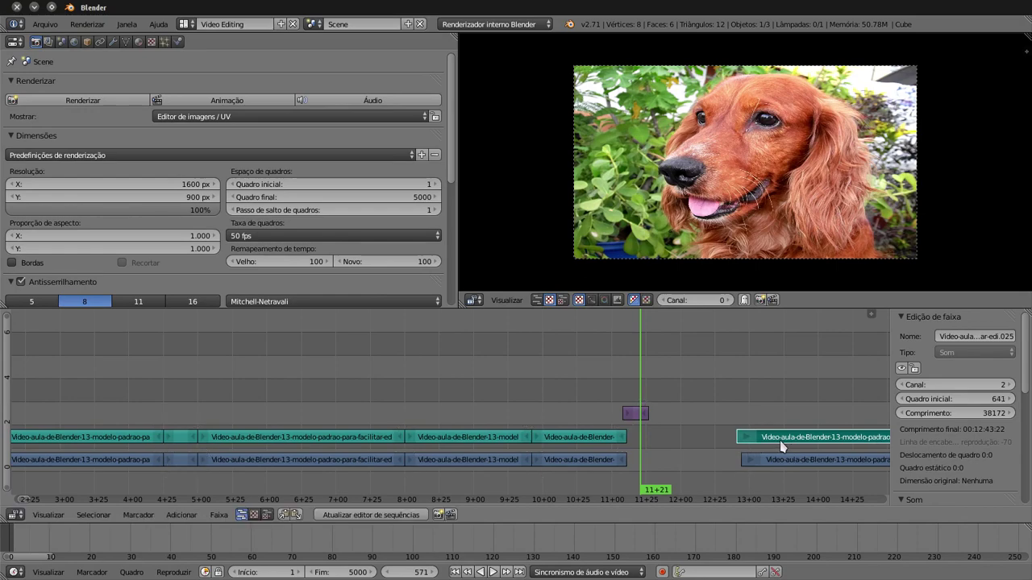
right_click(634, 415)
key(g)
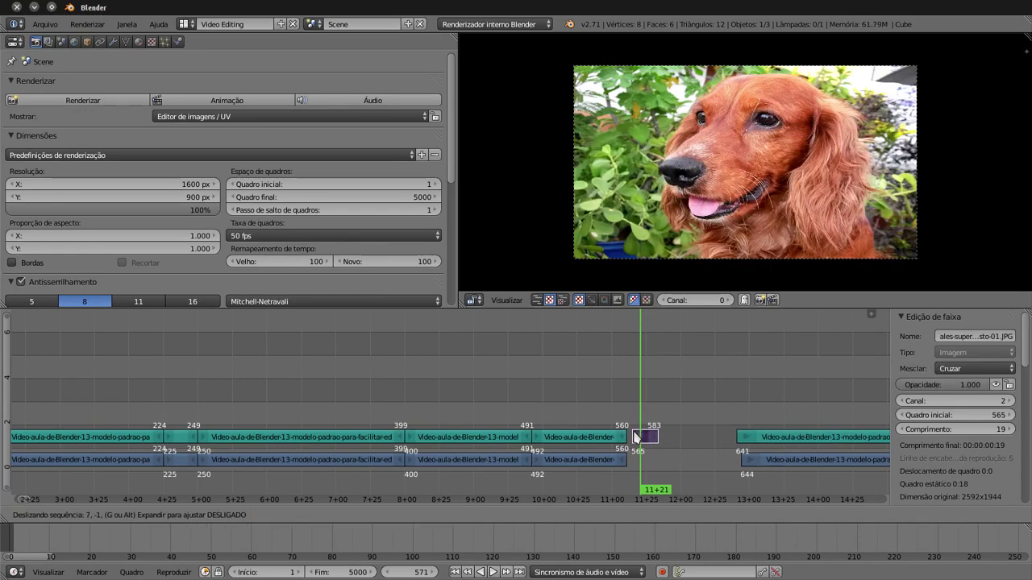
mouse_move(656, 438)
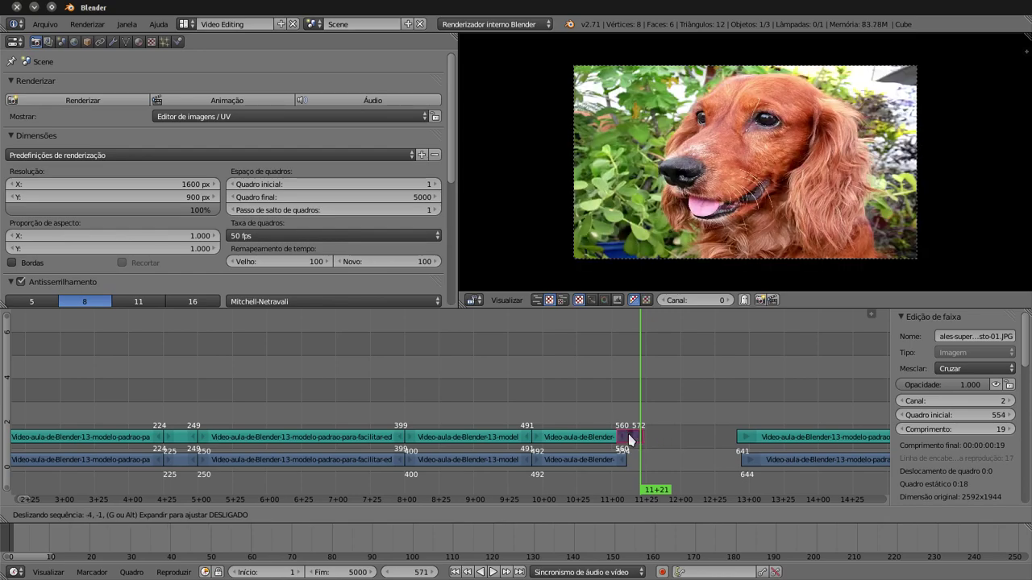
click(631, 440)
Slide the right-hand video and sound strips left to start at frame 583, then preview the join.
right_click(774, 443)
right_click(779, 460)
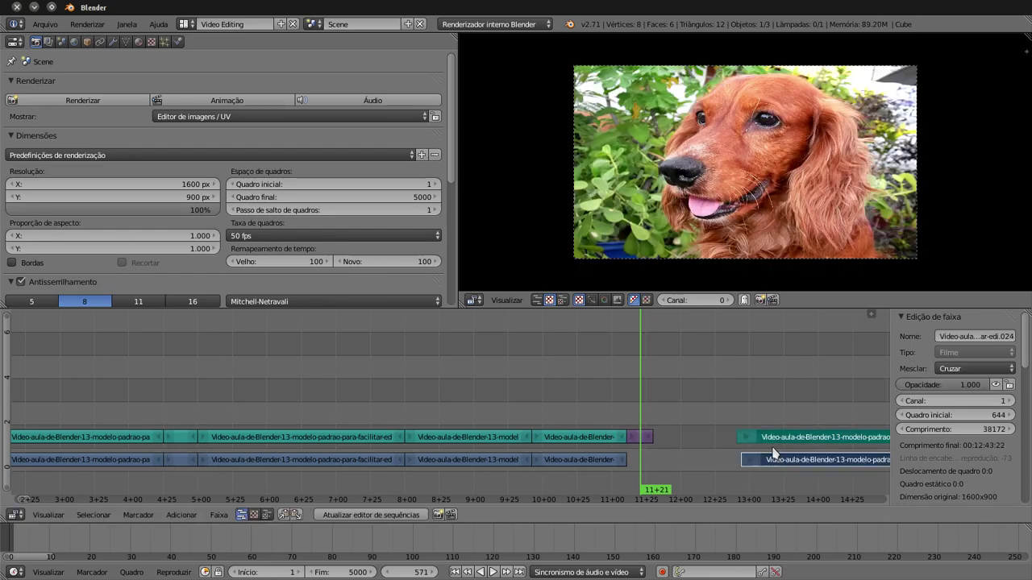
key(g)
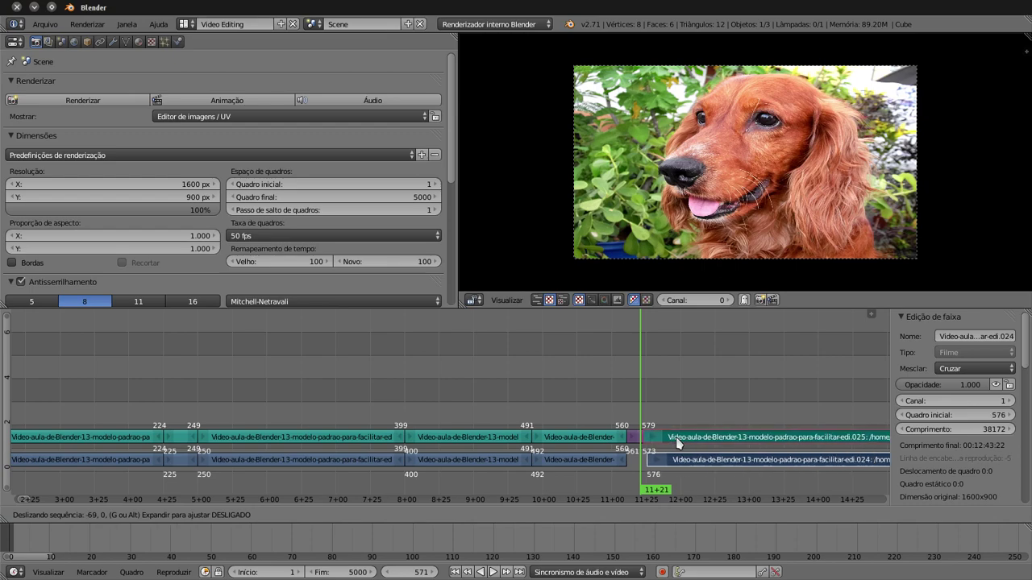
click(679, 443)
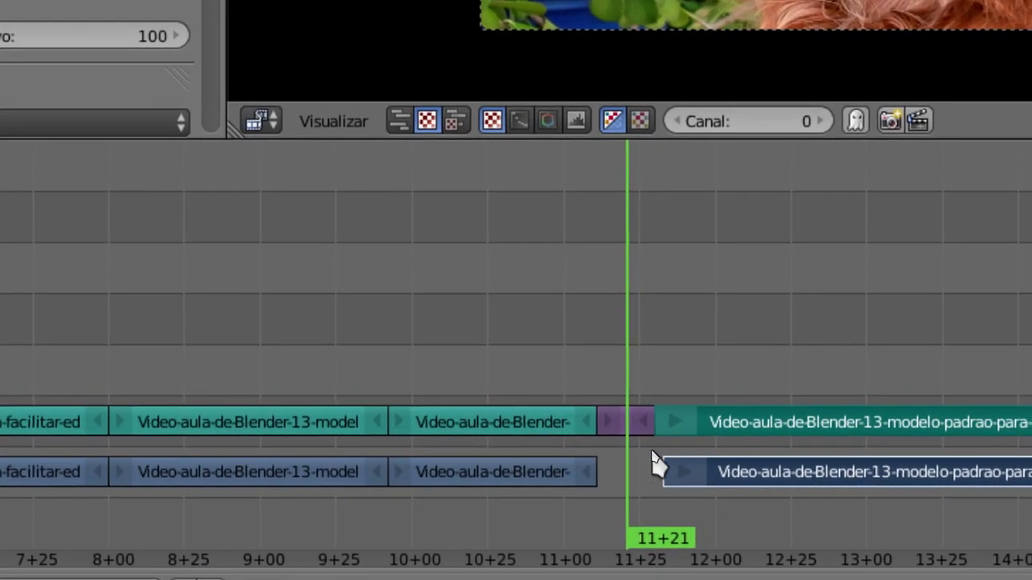
click(656, 458)
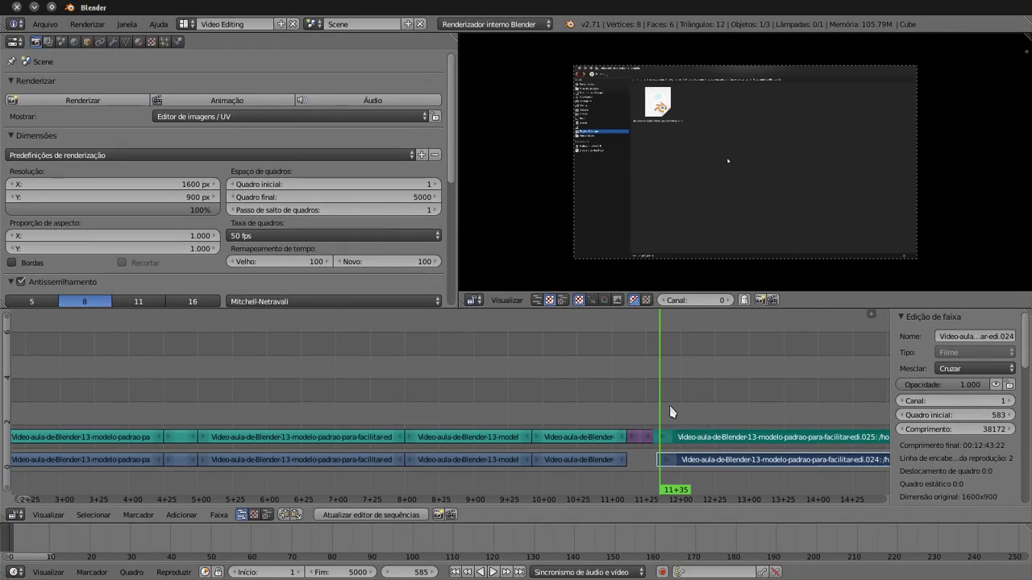
click(642, 410)
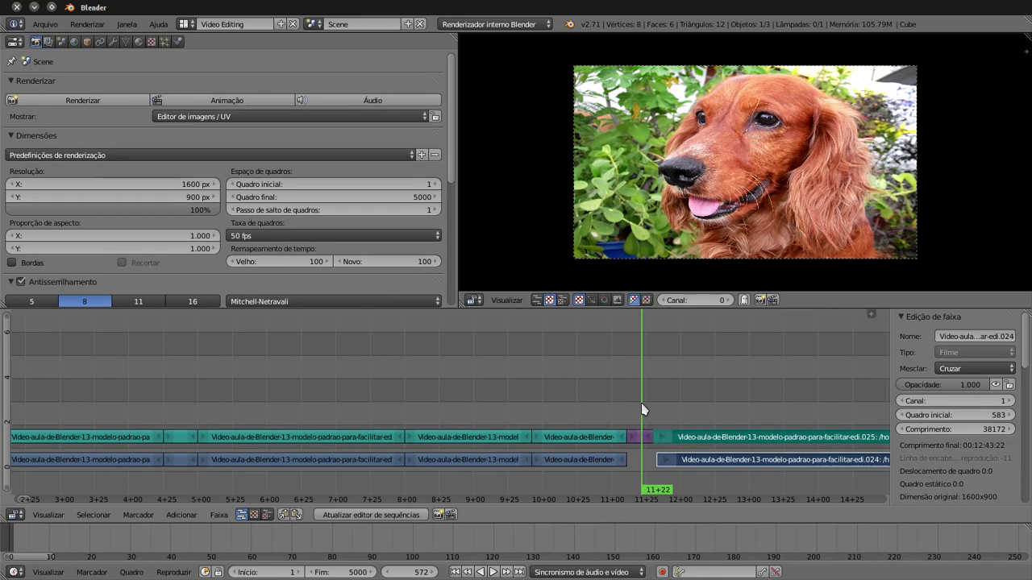